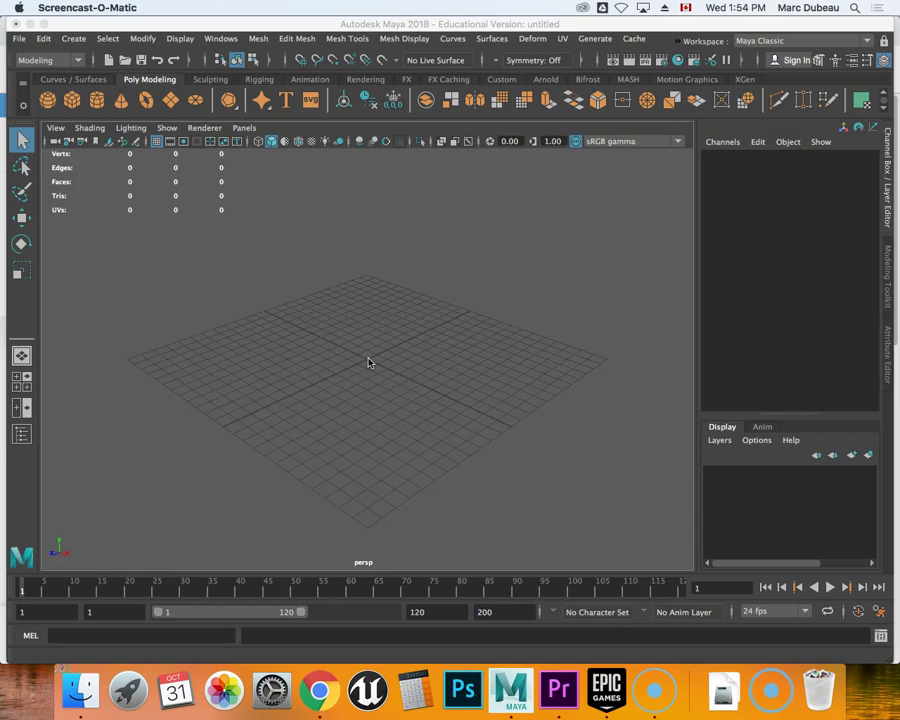
Create a polygon cube at the centre of the grid and select it
click(370, 363)
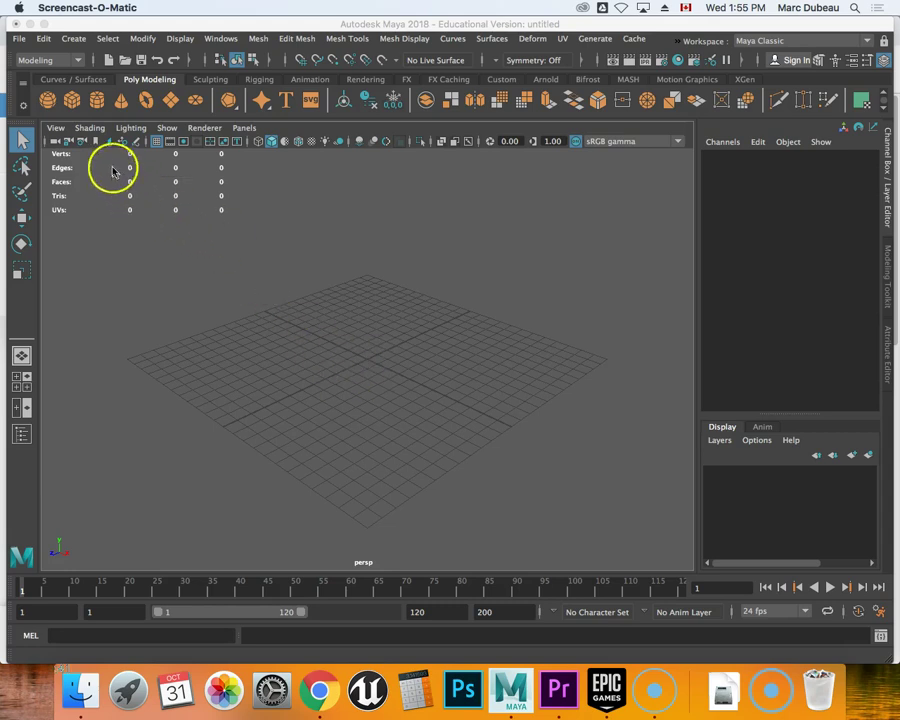
click(70, 108)
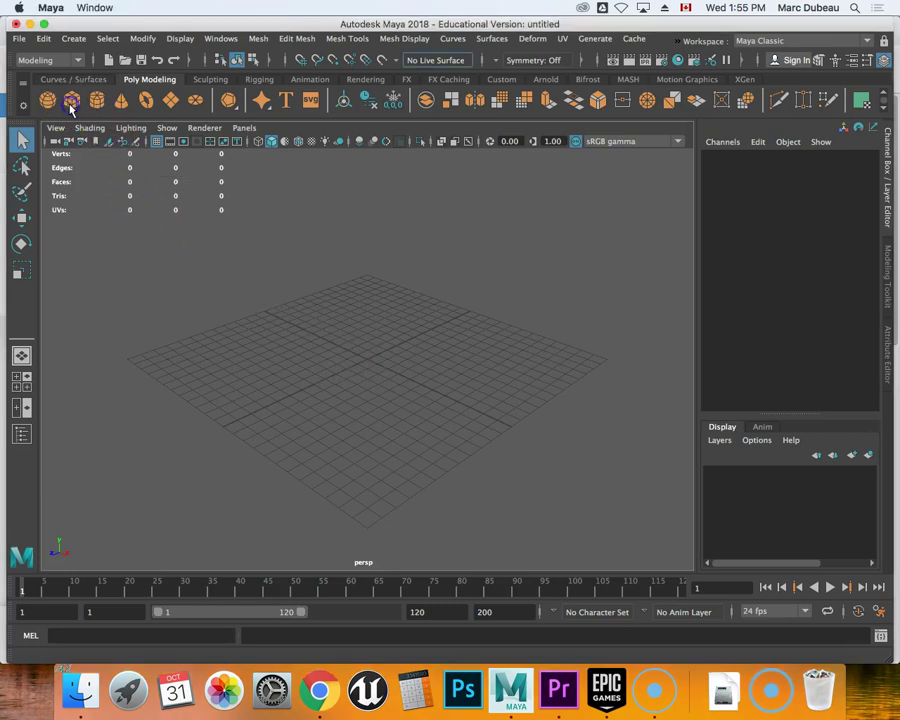
click(374, 362)
drag(77, 108, 368, 357)
click(369, 362)
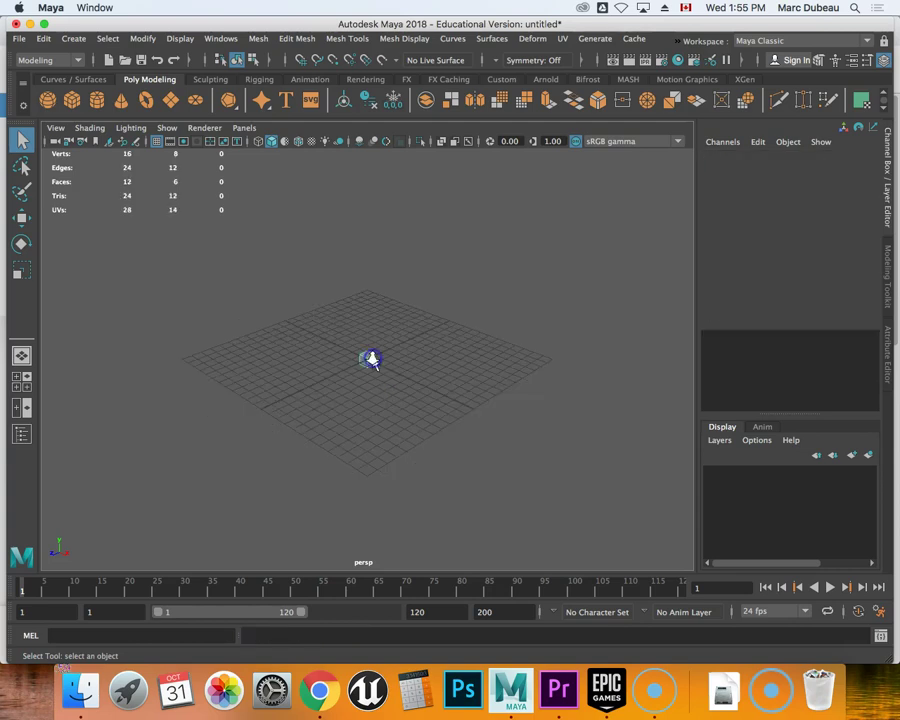
click(368, 370)
scroll(368, 372, down, 3)
scroll(368, 372, up, 10)
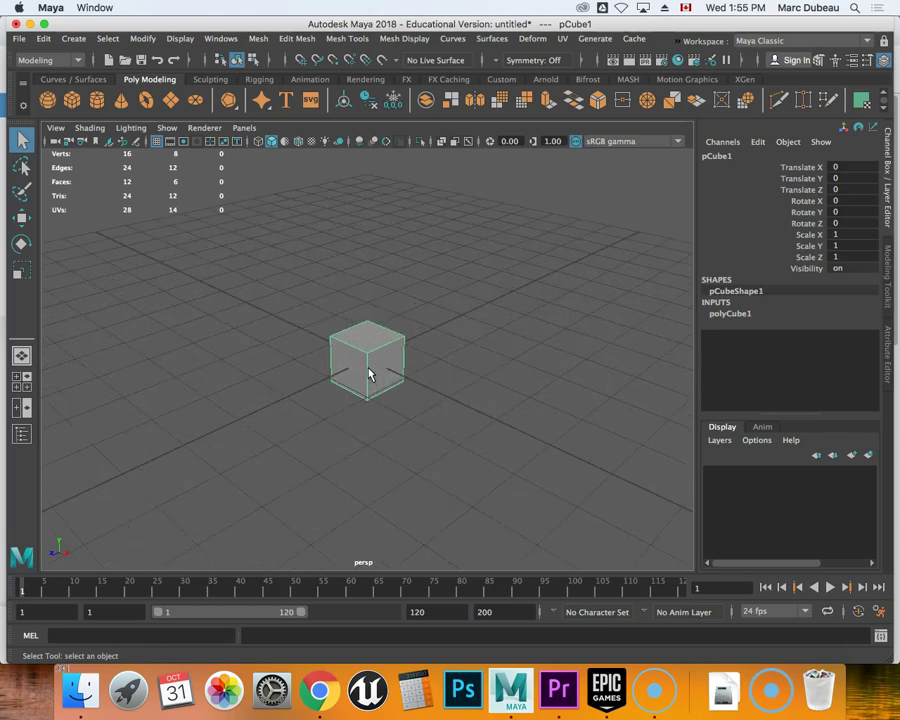
Scale the cube to about 1.67 in X and 2.345 in Y, and raise it to about 1.188 in Y
scroll(377, 365, down, 2)
key(w)
click(373, 366)
key(r)
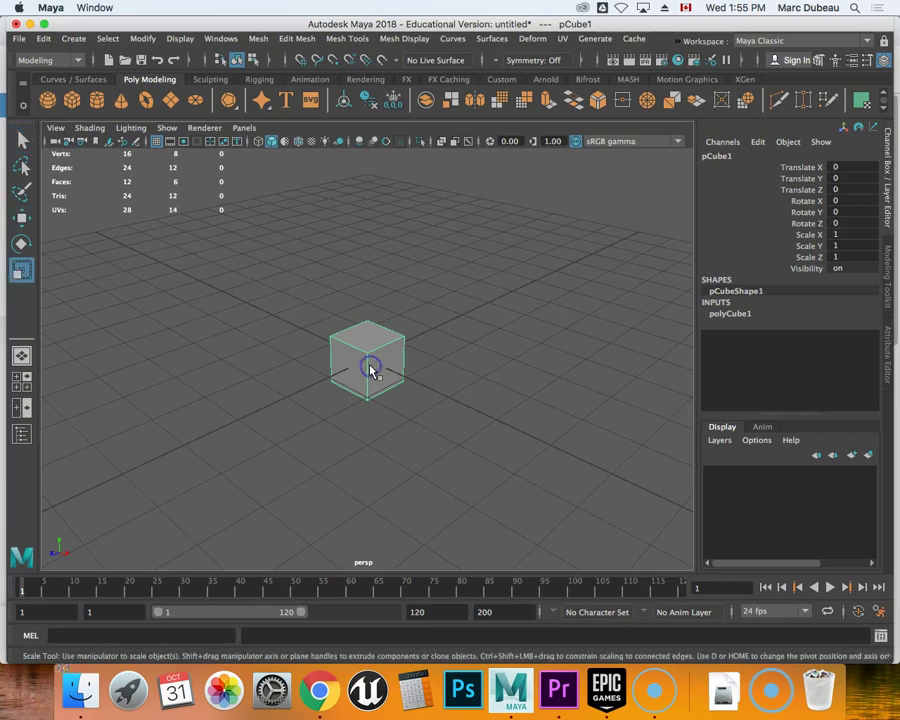
click(368, 368)
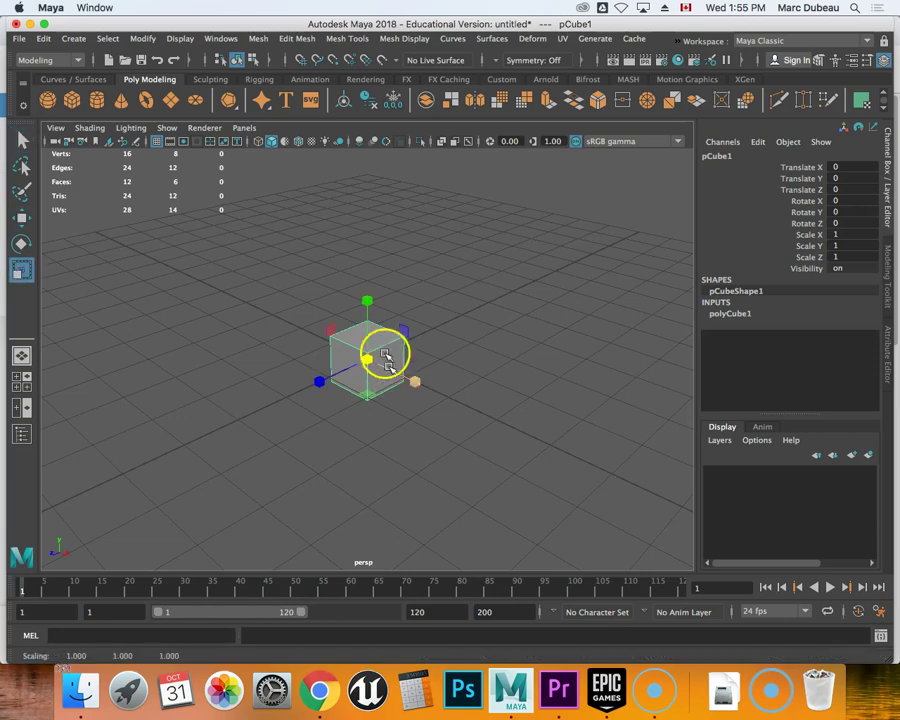
drag(367, 304, 366, 217)
drag(418, 380, 451, 403)
key(w)
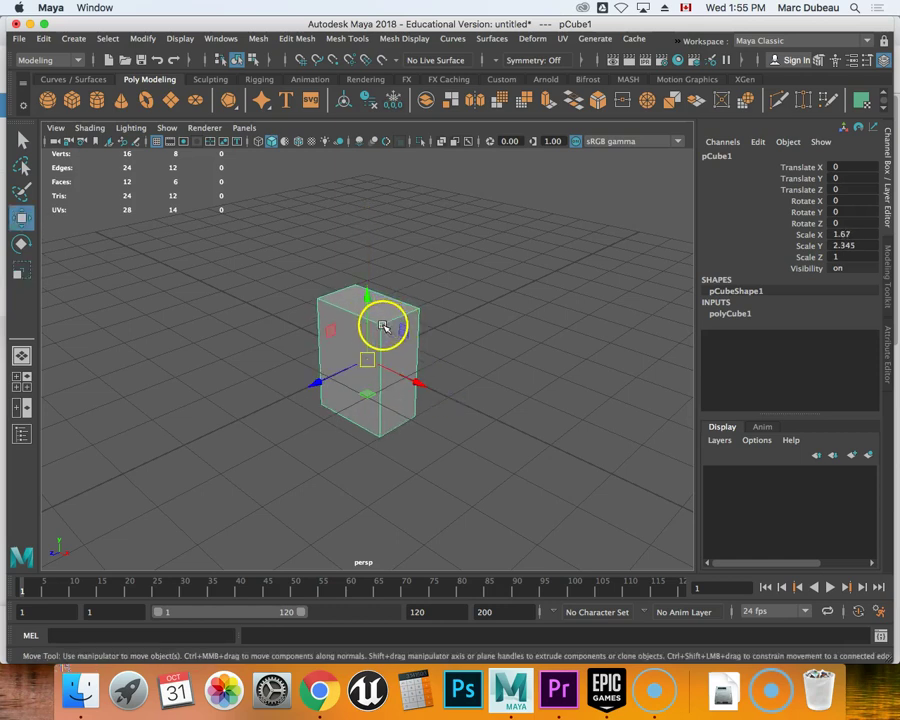
drag(366, 294, 369, 245)
Delete the extra unscaled cube at the origin and reselect the tall body block
click(355, 384)
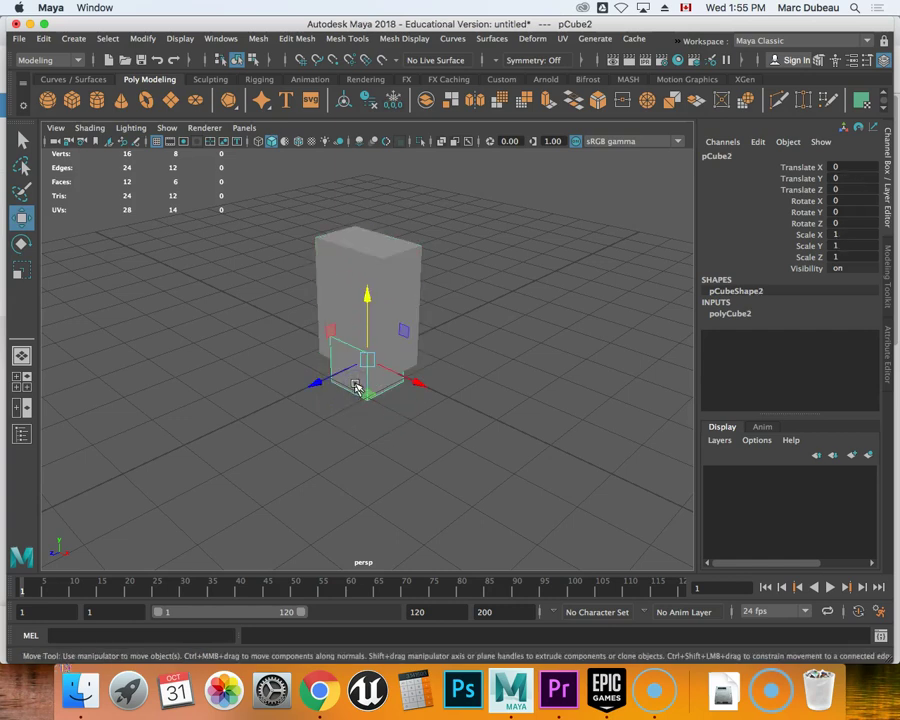
key(Delete)
click(367, 327)
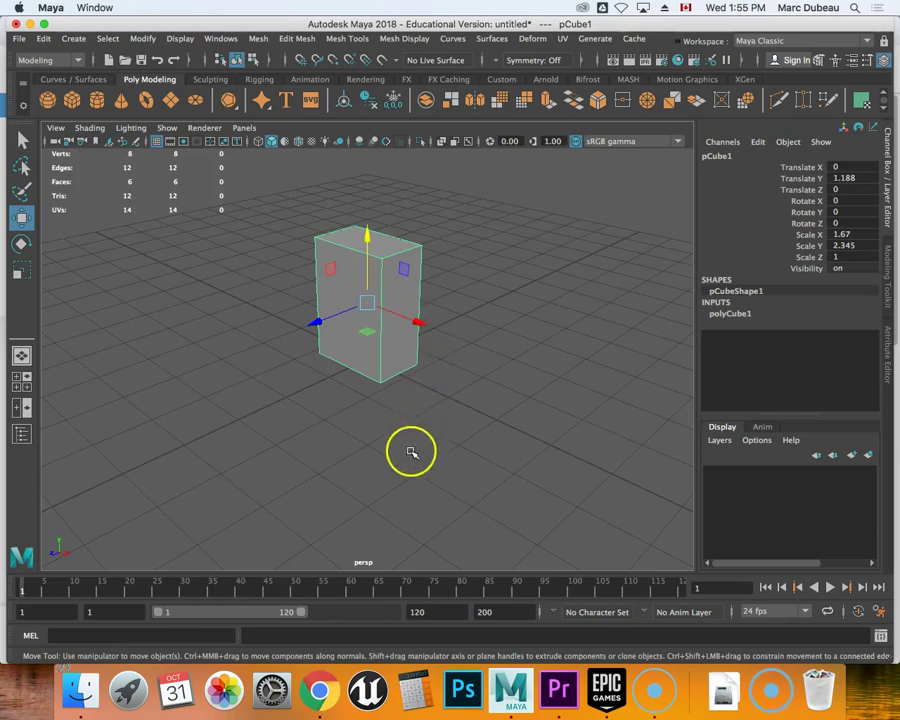
Switch from the perspective view to the four-view layout and maximize the front view
key(space)
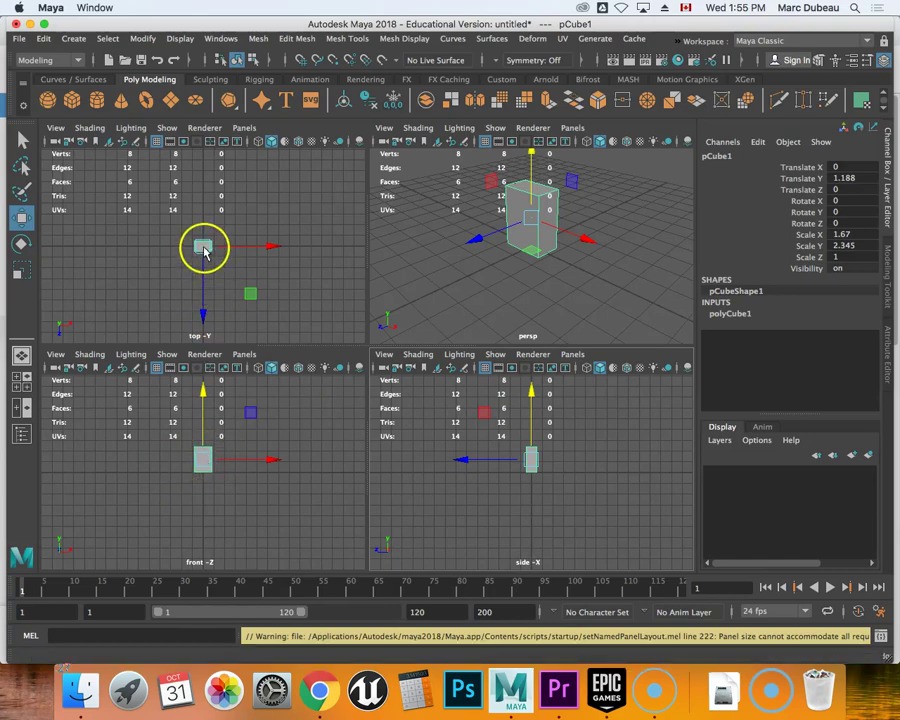
click(474, 460)
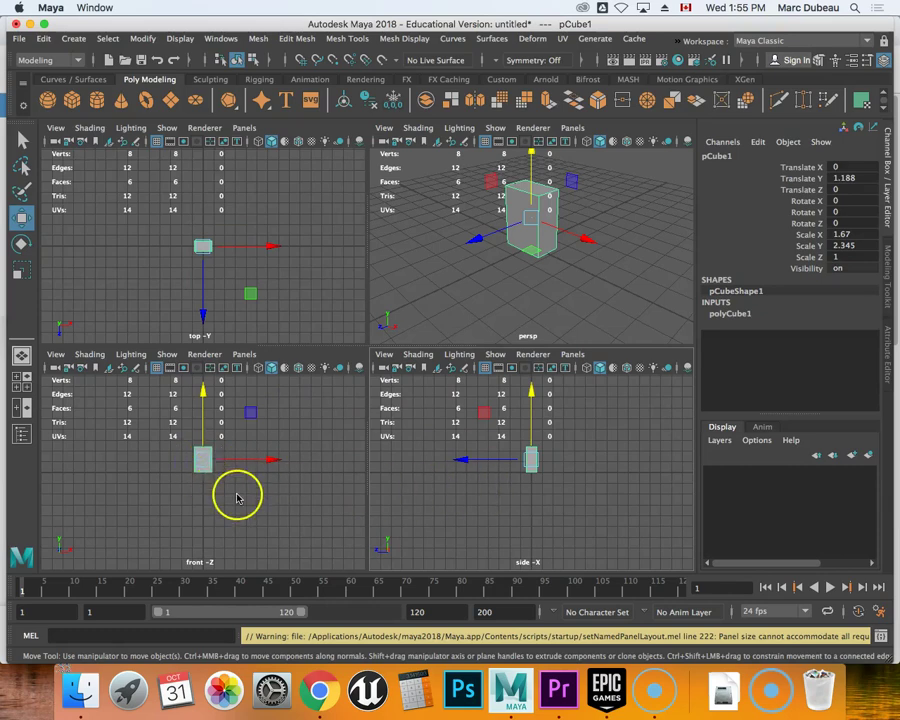
key(space)
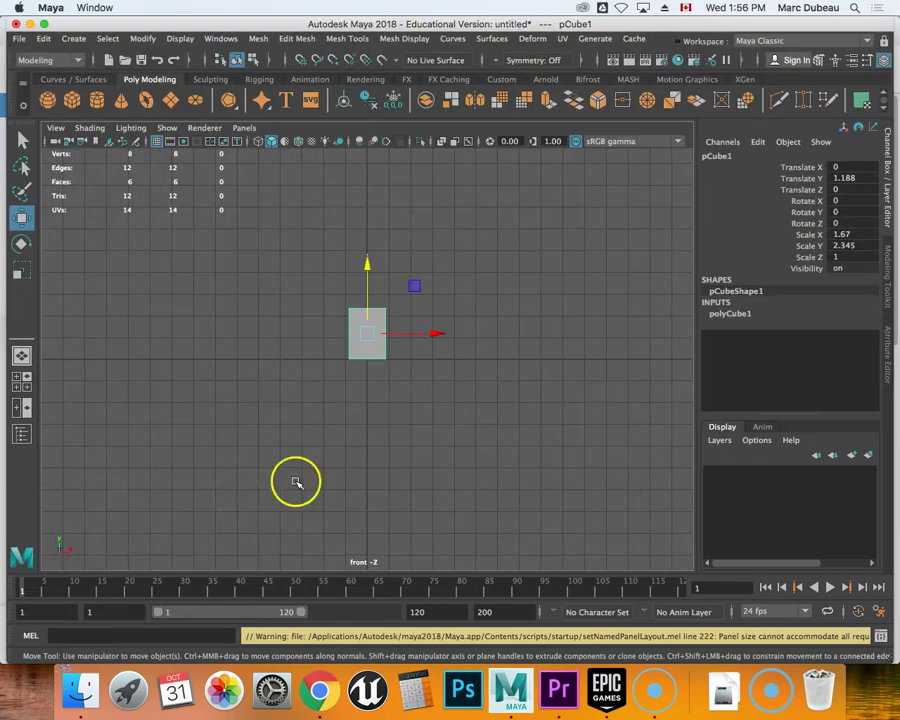
key(space)
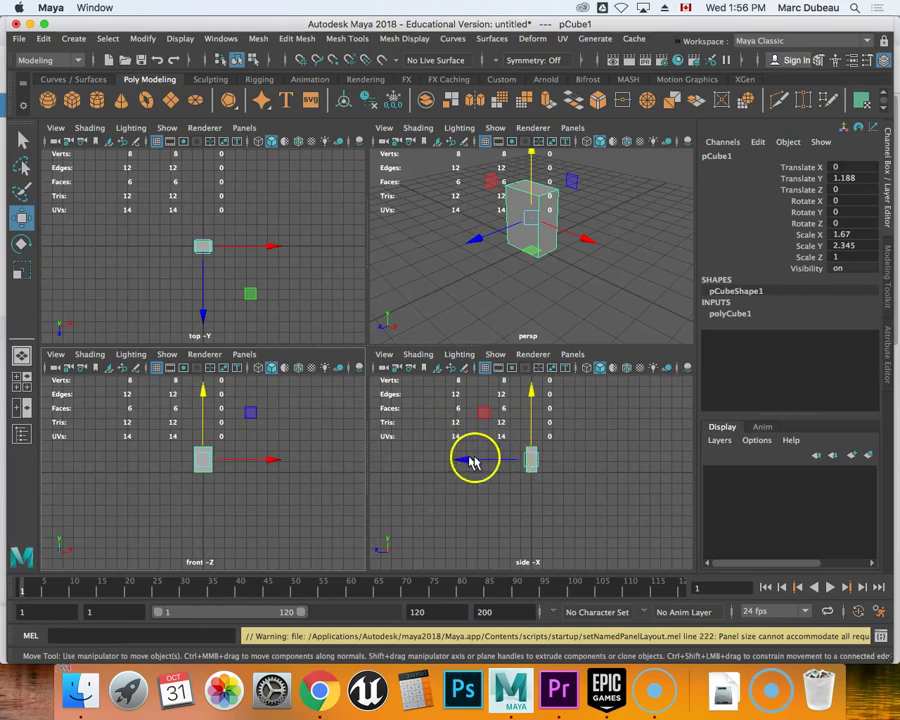
click(245, 461)
key(space)
key(space)
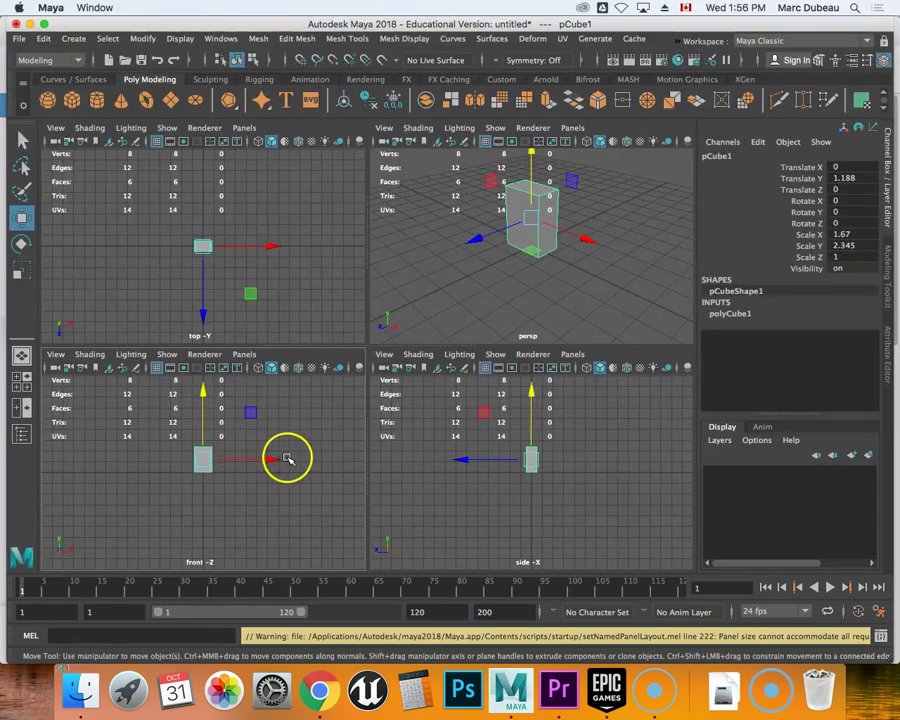
key(space)
key(space)
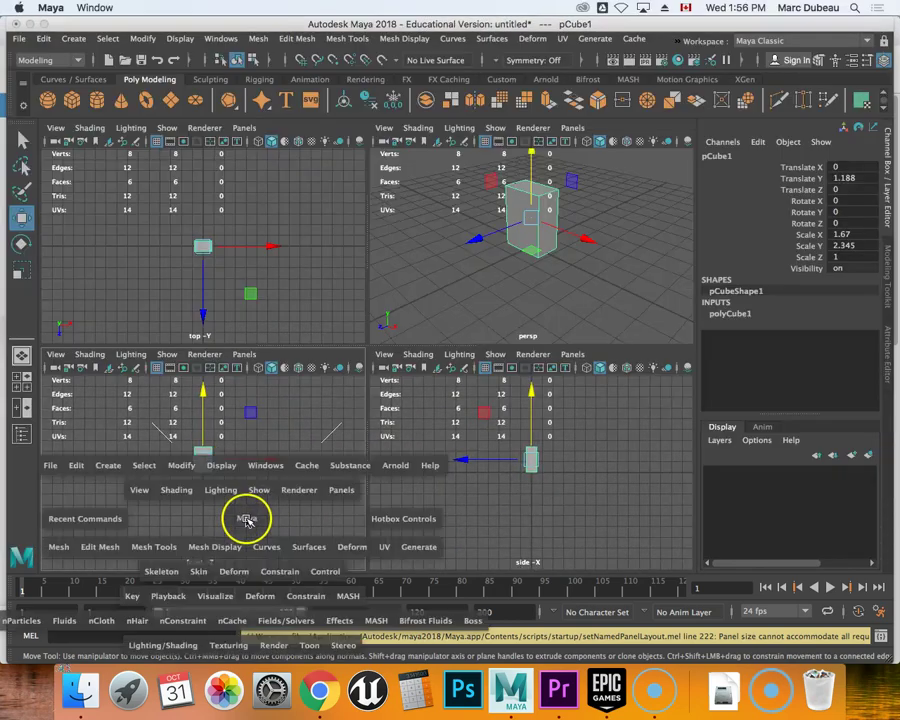
key(space)
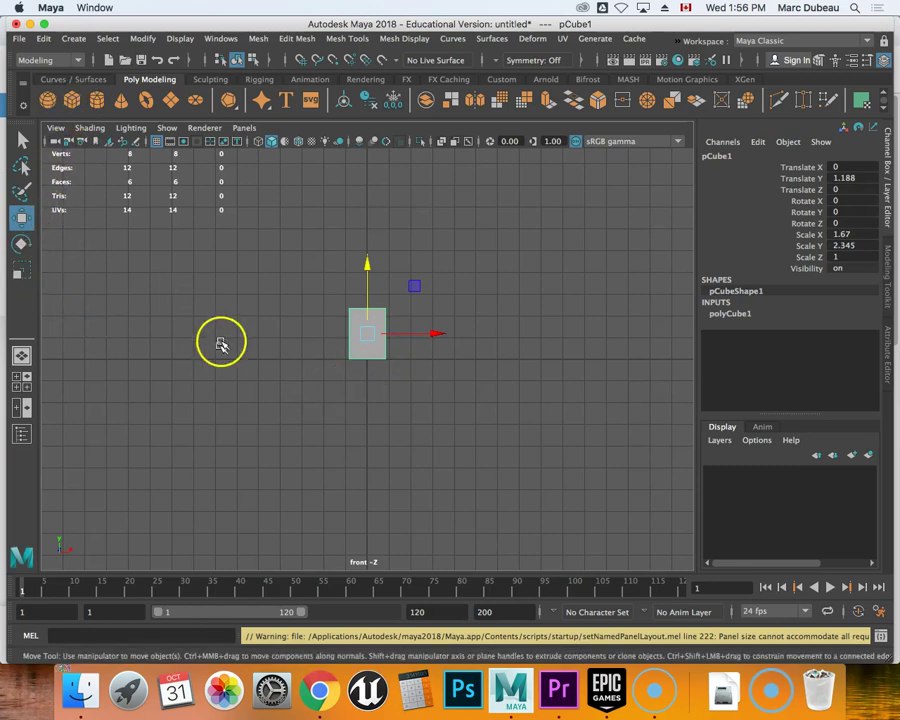
Create a second cube for a leg, move it to about -3.333 in X, and scale it to about 0.488 in X and 1.5 in Y
click(74, 102)
drag(424, 360, 316, 366)
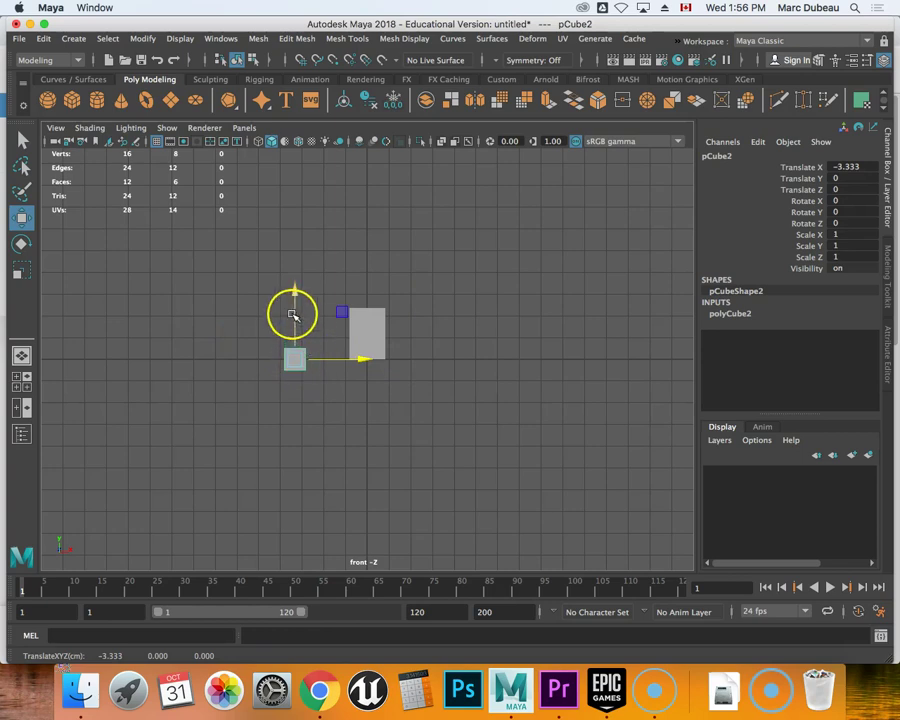
key(r)
drag(359, 357, 325, 358)
drag(293, 296, 294, 262)
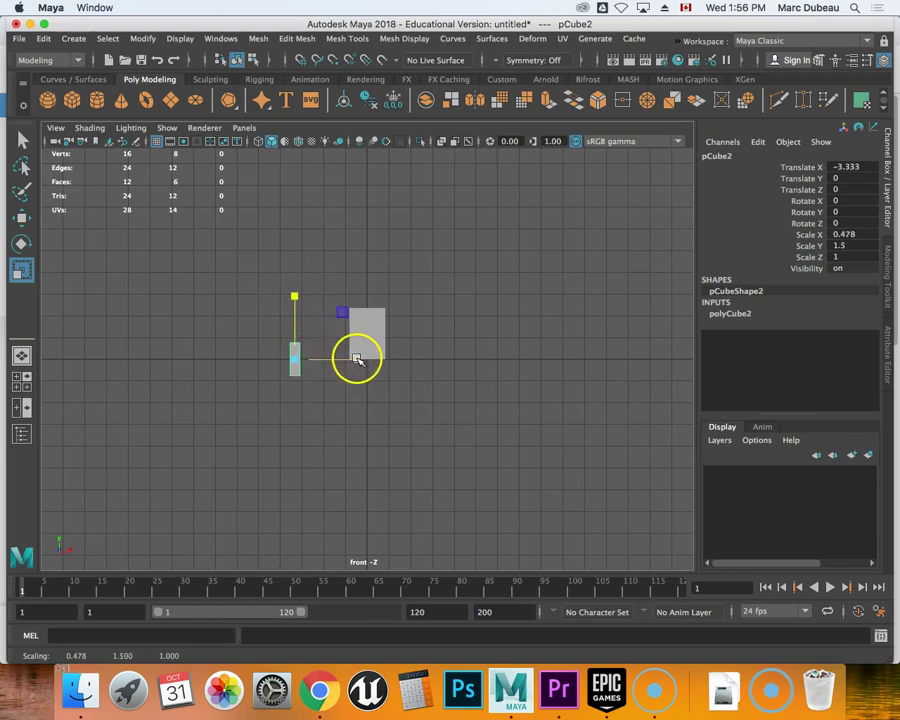
drag(357, 360, 360, 360)
Move the leg under the body to about X -0.55, Y -0.777, and place a duplicate at about X 0.485
key(w)
drag(293, 311, 297, 333)
drag(333, 375, 399, 377)
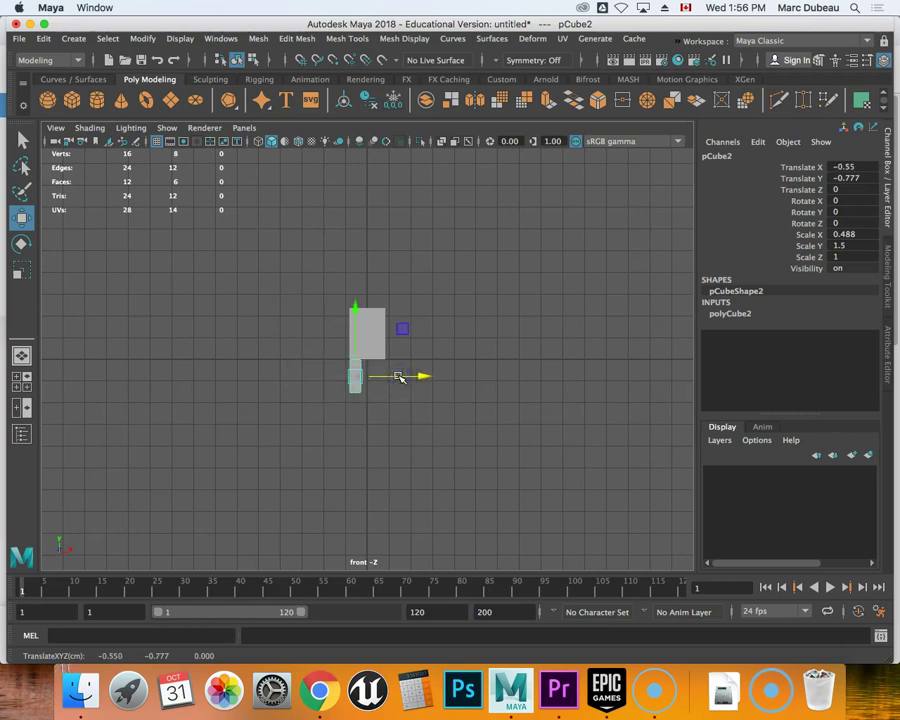
shift+drag(399, 377, 427, 378)
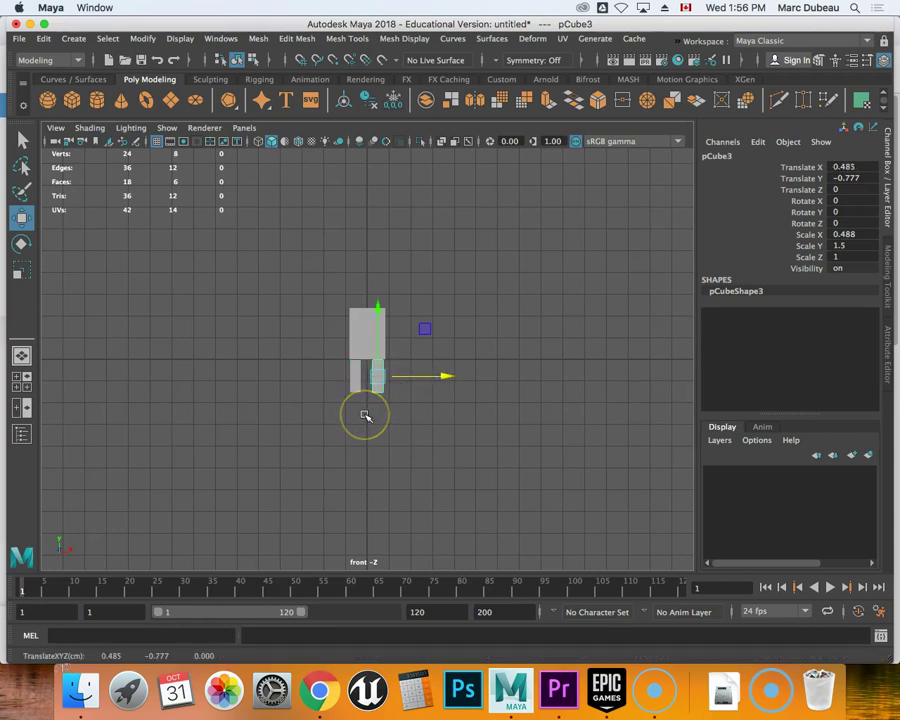
Raise both legs to meet the underside of the body, with the original leg at about -0.73 in Y
scroll(365, 415, up, 10)
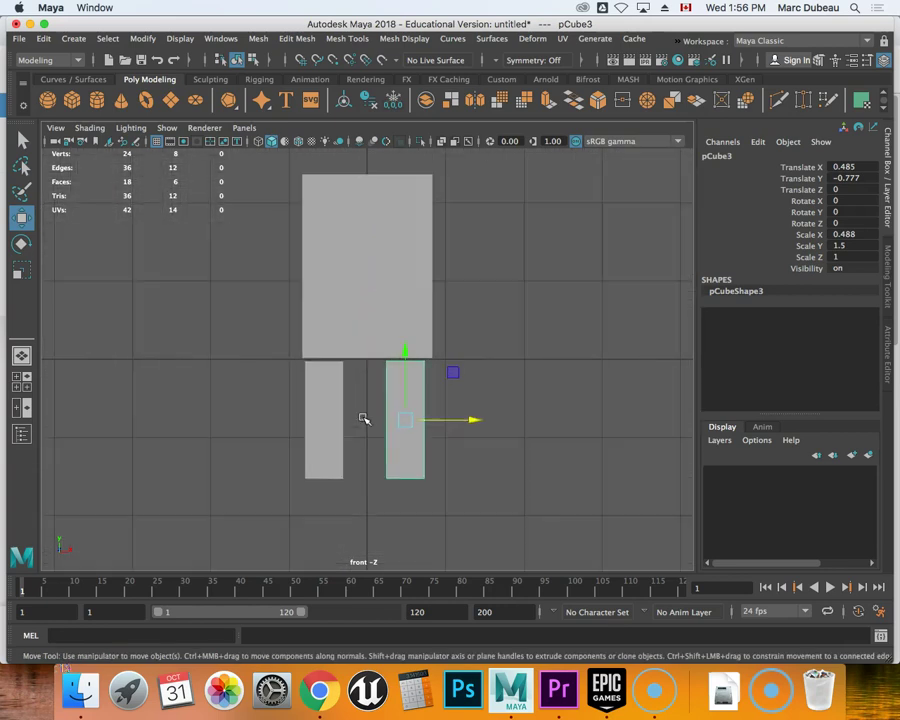
scroll(363, 418, up, 1)
click(324, 424)
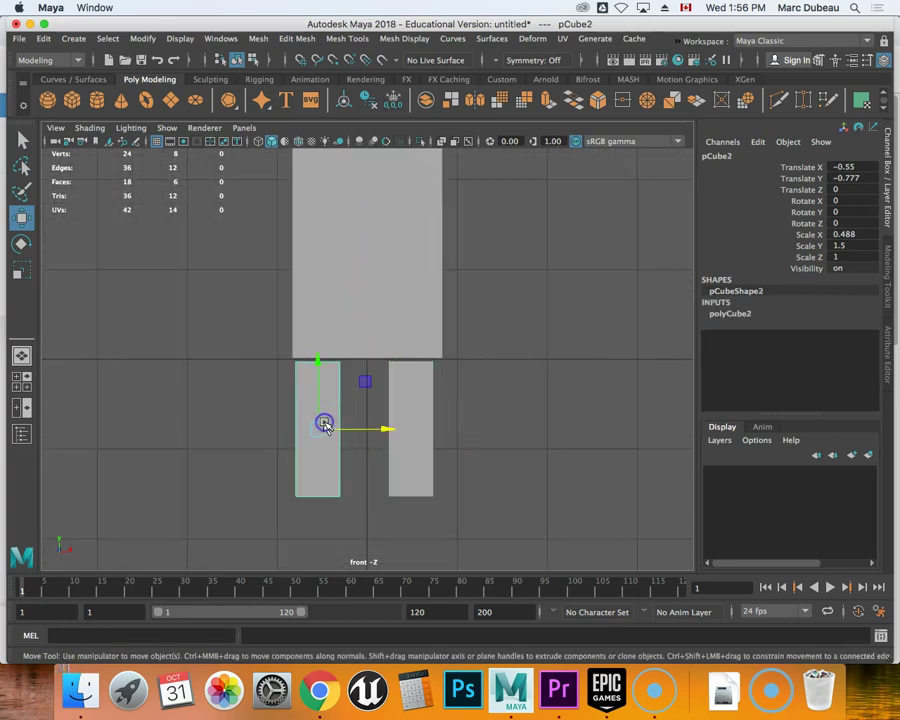
drag(318, 392, 320, 387)
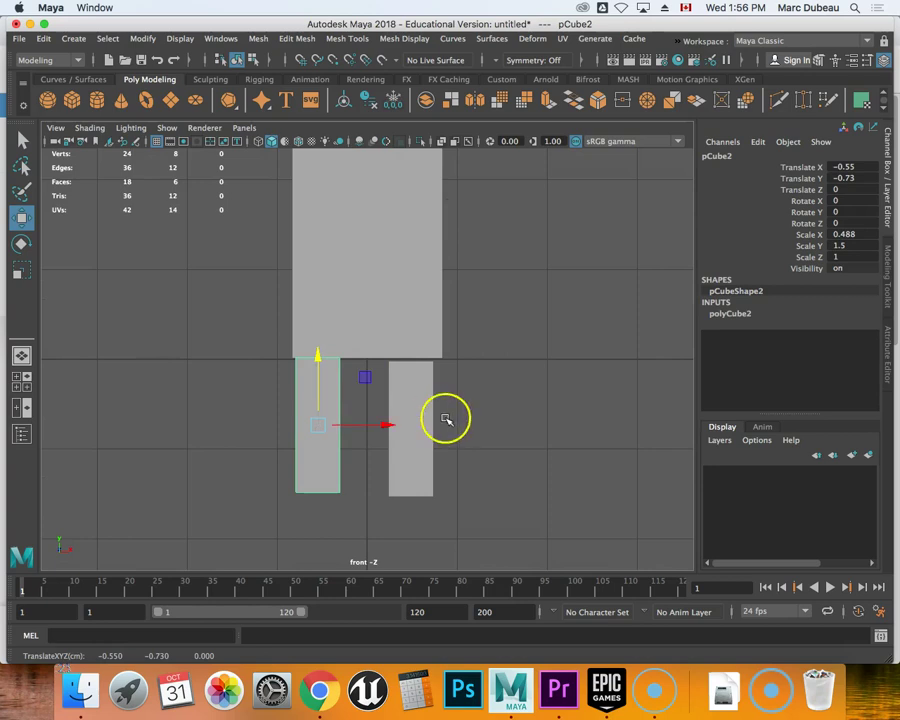
click(404, 398)
drag(411, 388, 410, 382)
Insert a horizontal edge loop near the bottom of the original leg at negative X
click(327, 444)
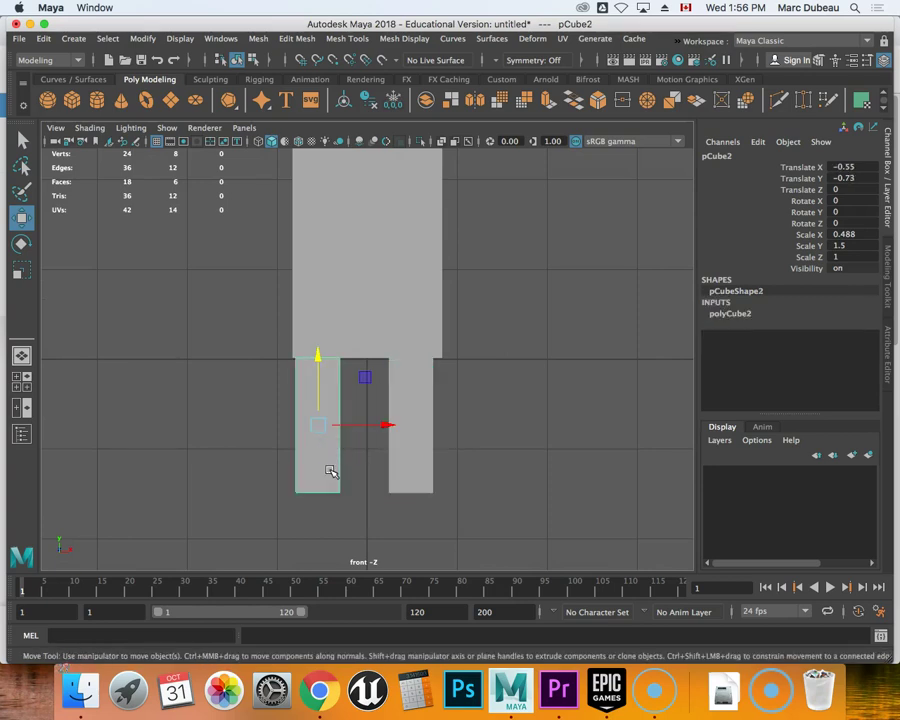
drag(366, 381, 366, 381)
click(326, 476)
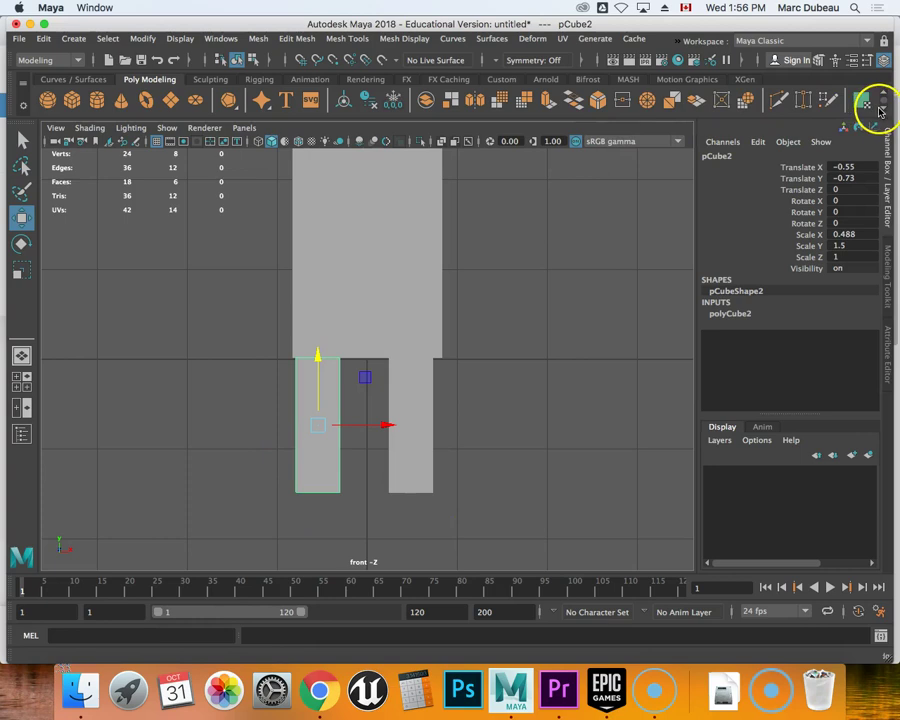
click(881, 109)
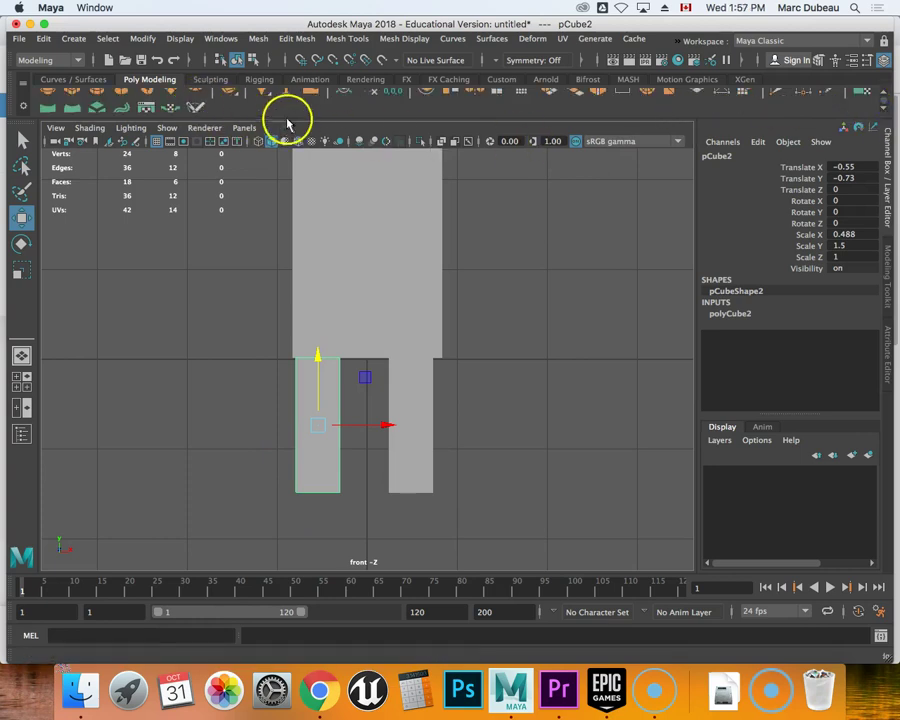
click(884, 93)
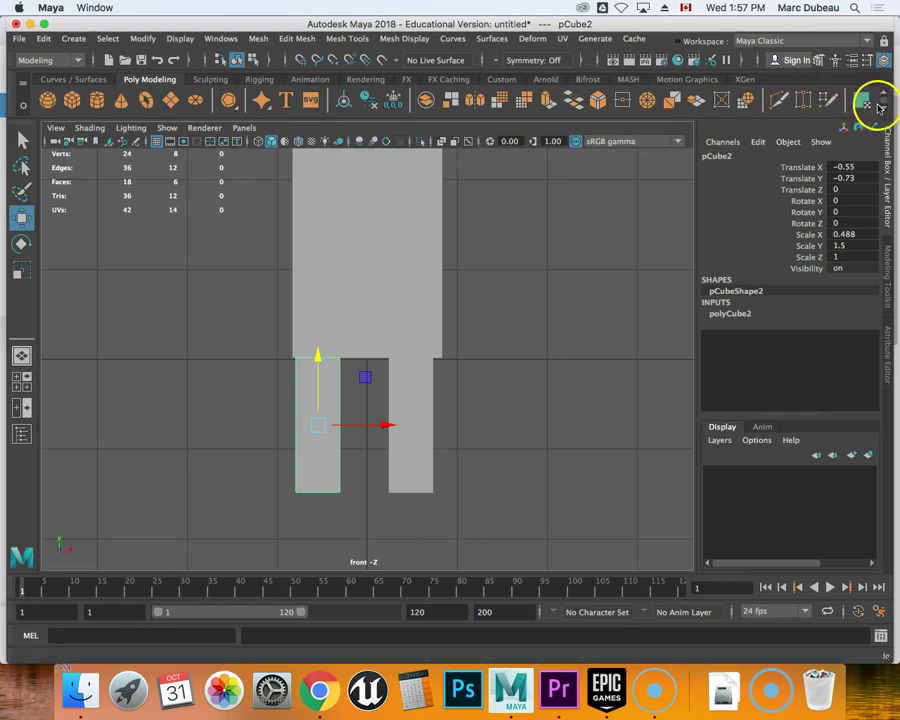
click(881, 110)
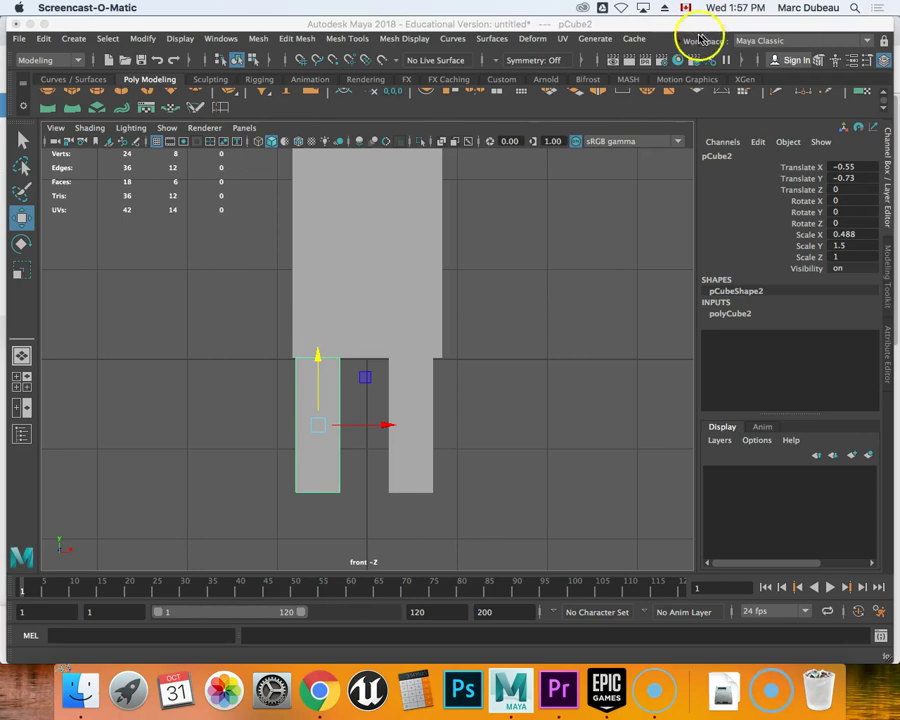
click(220, 108)
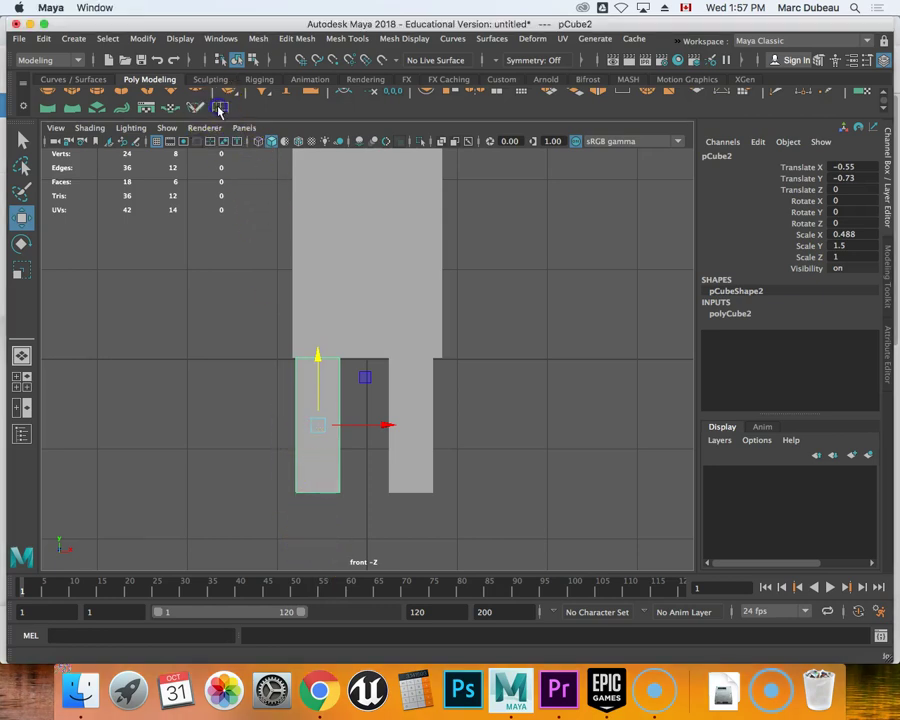
right_click(323, 476)
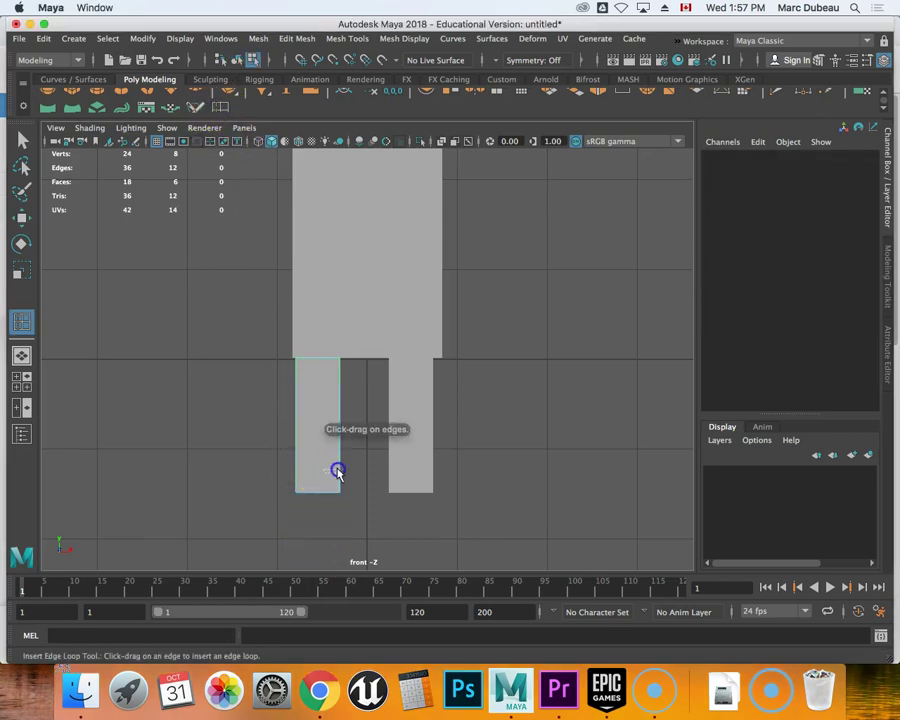
click(340, 472)
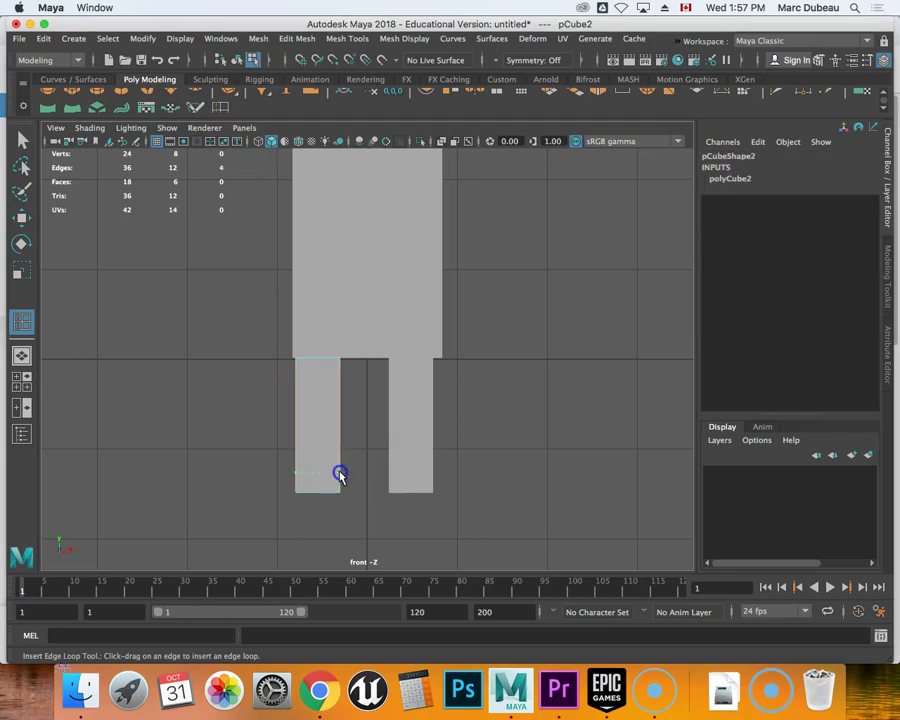
Insert a matching horizontal edge loop near the bottom of the duplicated leg
click(433, 474)
click(433, 475)
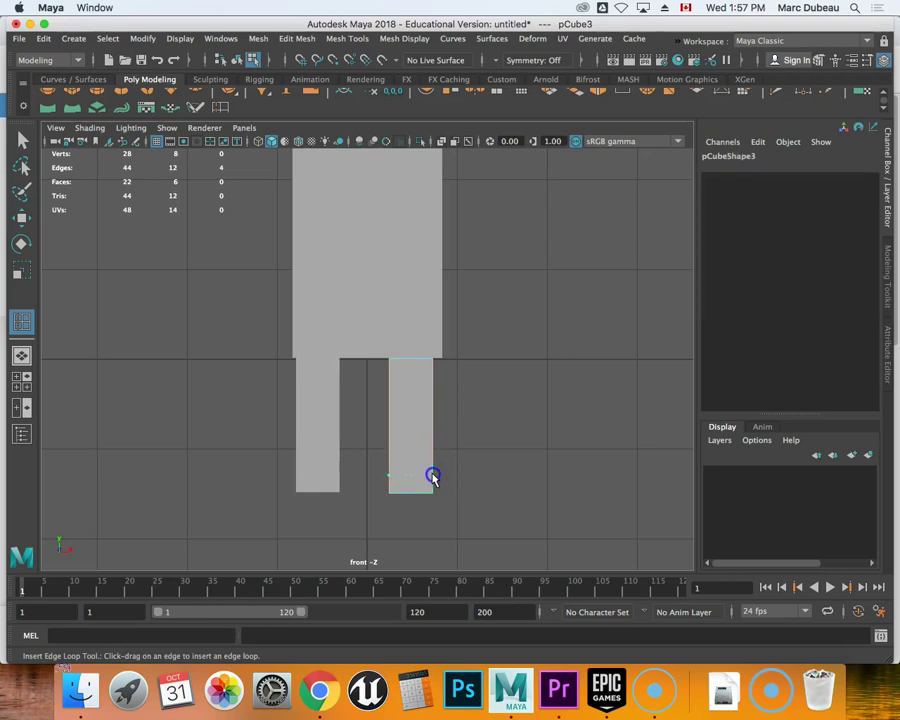
drag(432, 476, 433, 478)
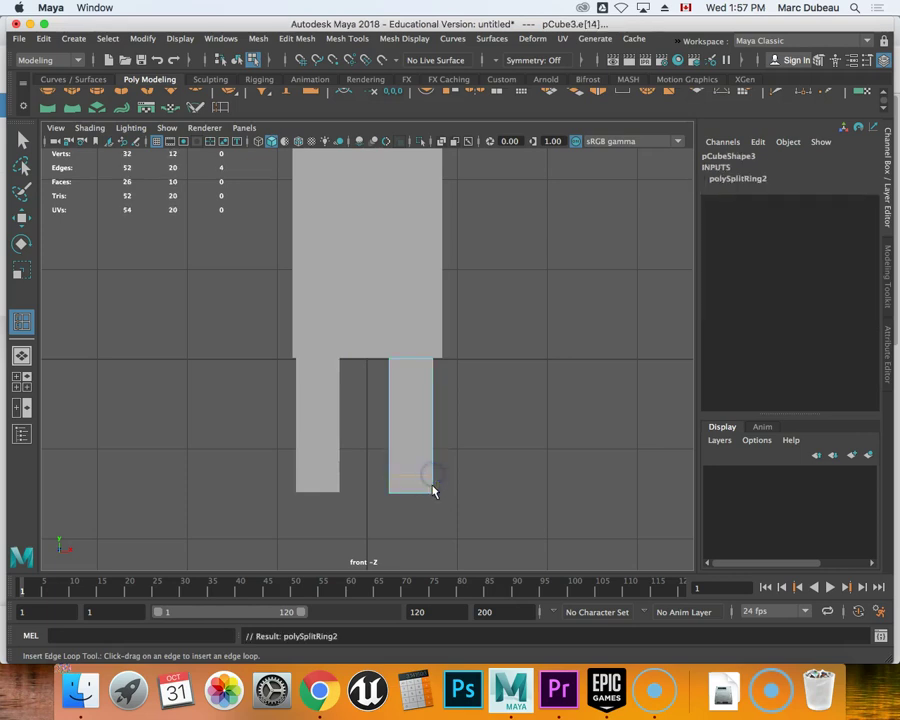
Examine the legs' lower sections up close in the perspective view
click(157, 395)
click(293, 450)
drag(316, 496, 322, 492)
key(space)
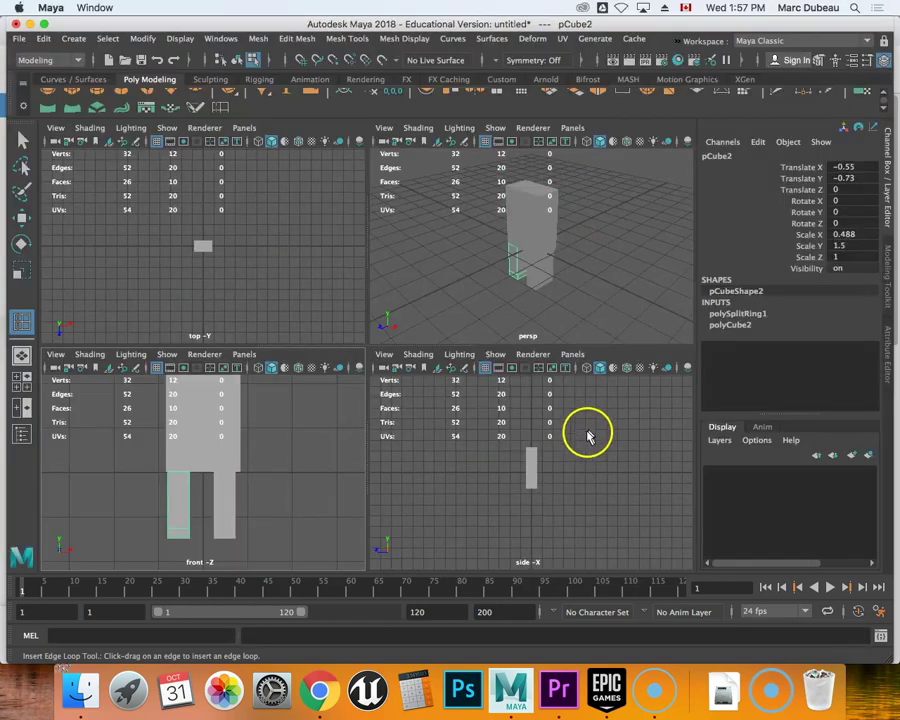
click(530, 278)
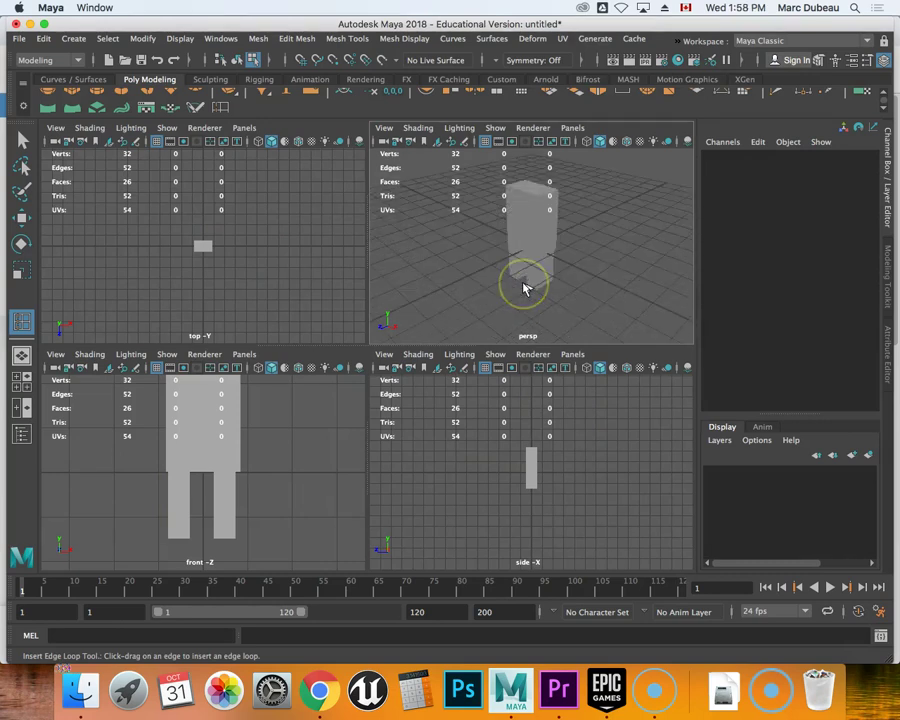
key(space)
scroll(335, 418, up, 6)
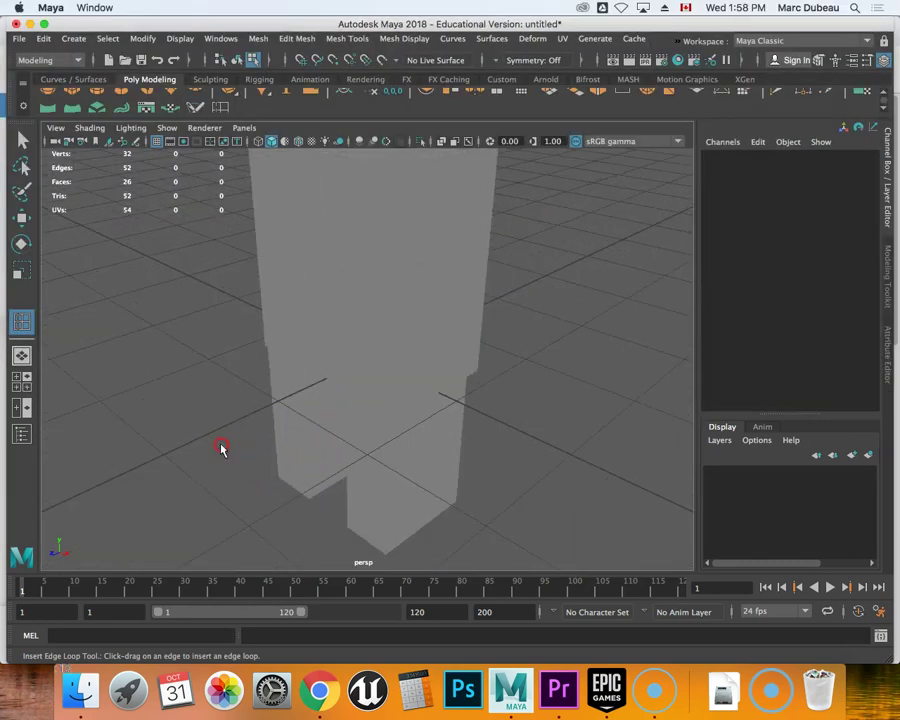
right_click(221, 448)
click(221, 448)
right_drag(217, 408, 219, 378)
right_click(225, 426)
right_click(218, 408)
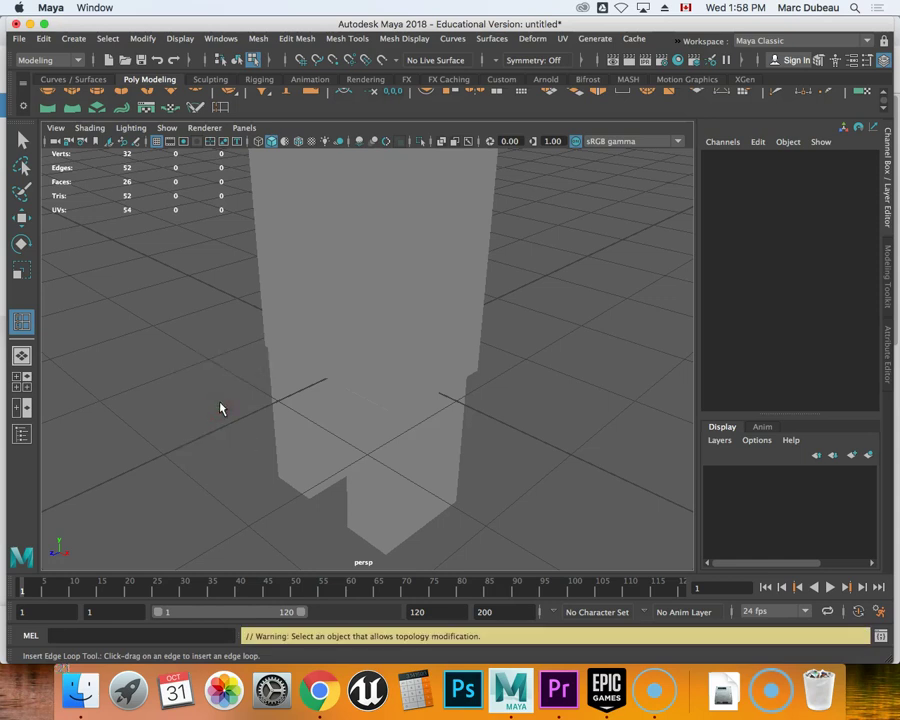
click(292, 482)
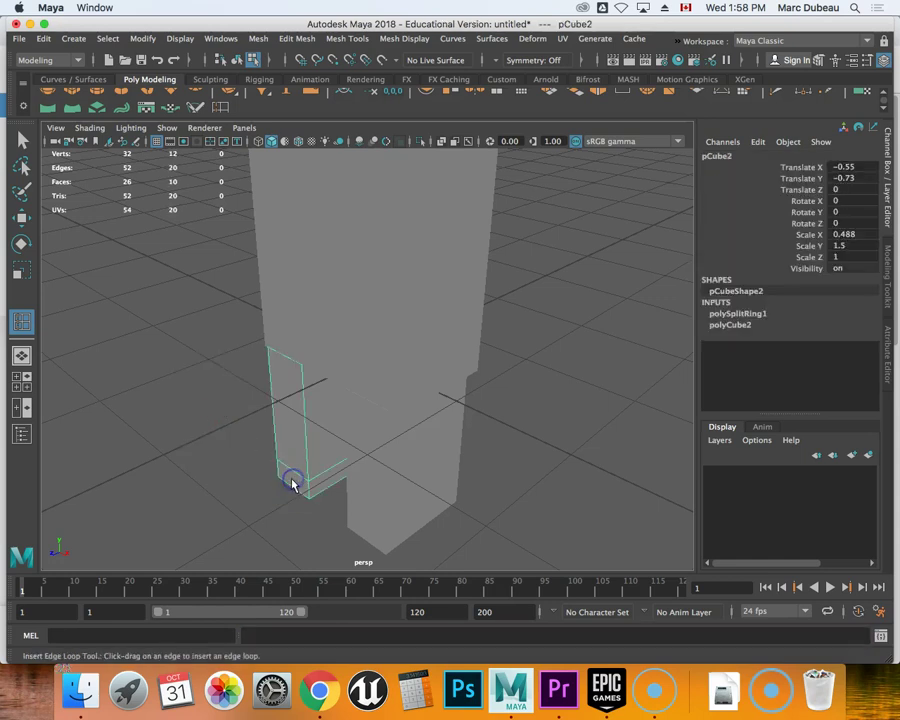
right_drag(291, 300, 289, 341)
drag(287, 462, 297, 476)
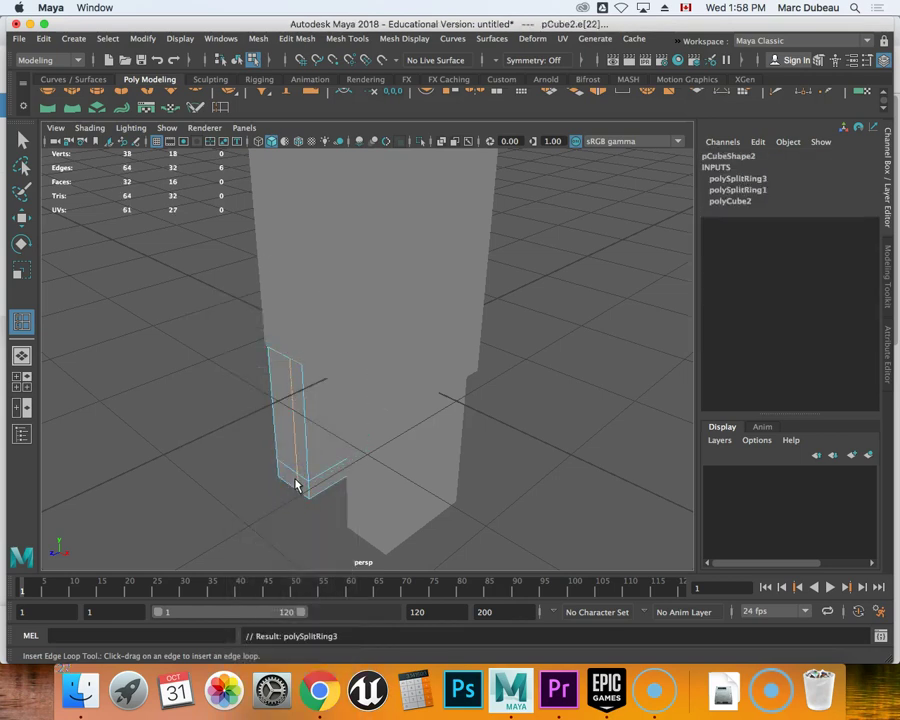
key(ctrl+z)
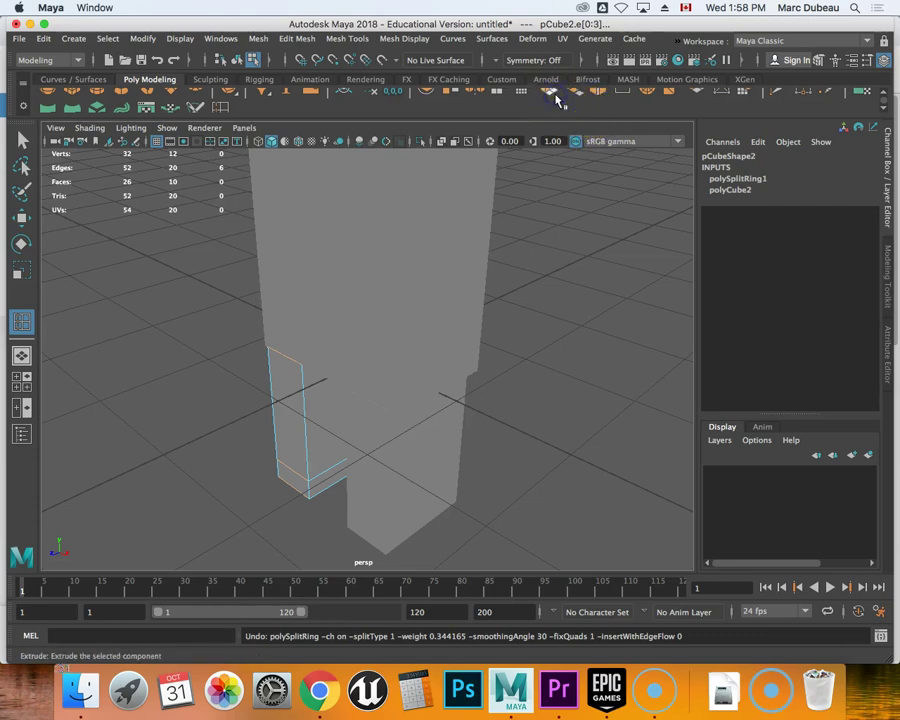
Extrude the small front face below the edge loop on the negative-X leg about 0.248 forward to form a foot
click(555, 100)
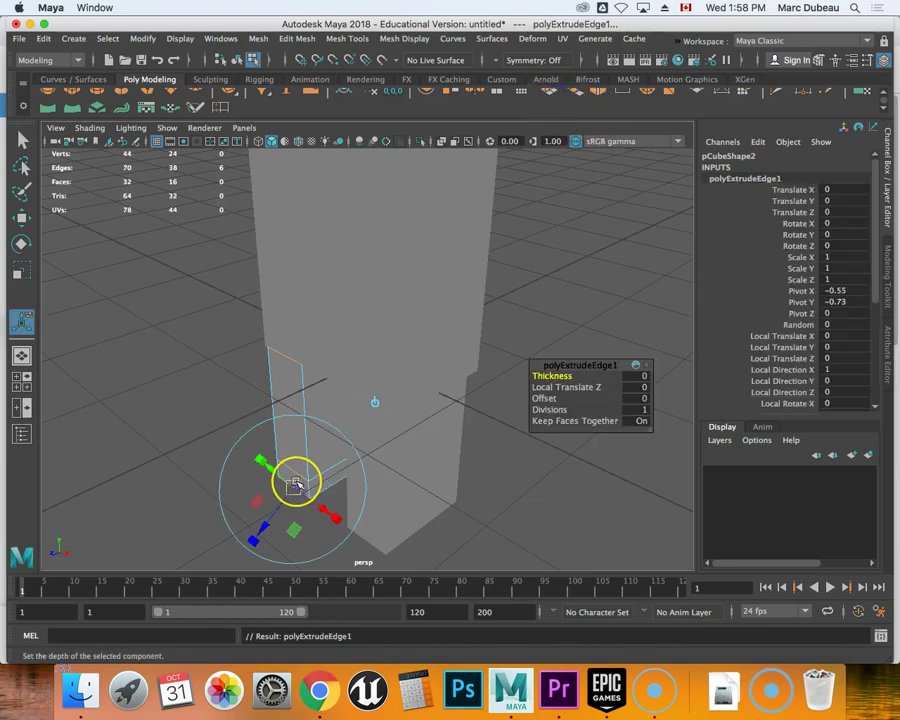
right_drag(296, 484, 296, 340)
click(299, 475)
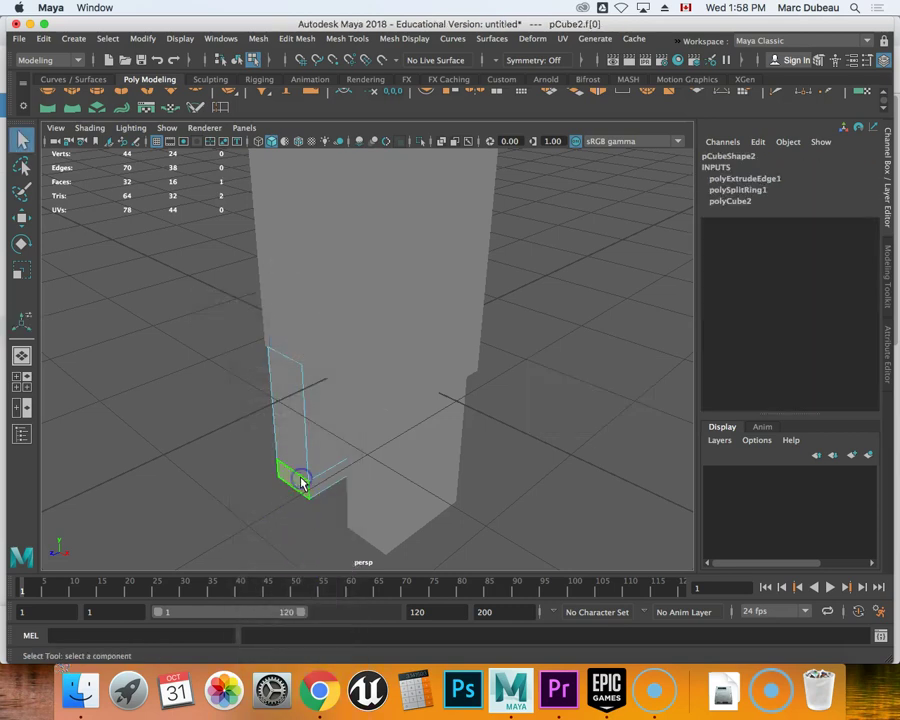
click(549, 94)
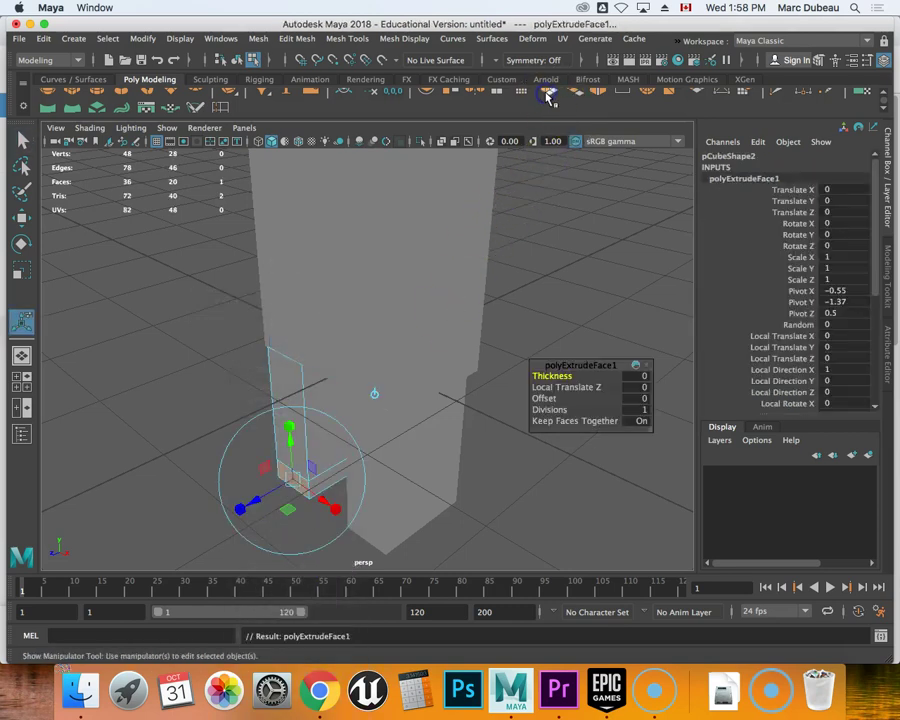
drag(267, 492, 243, 503)
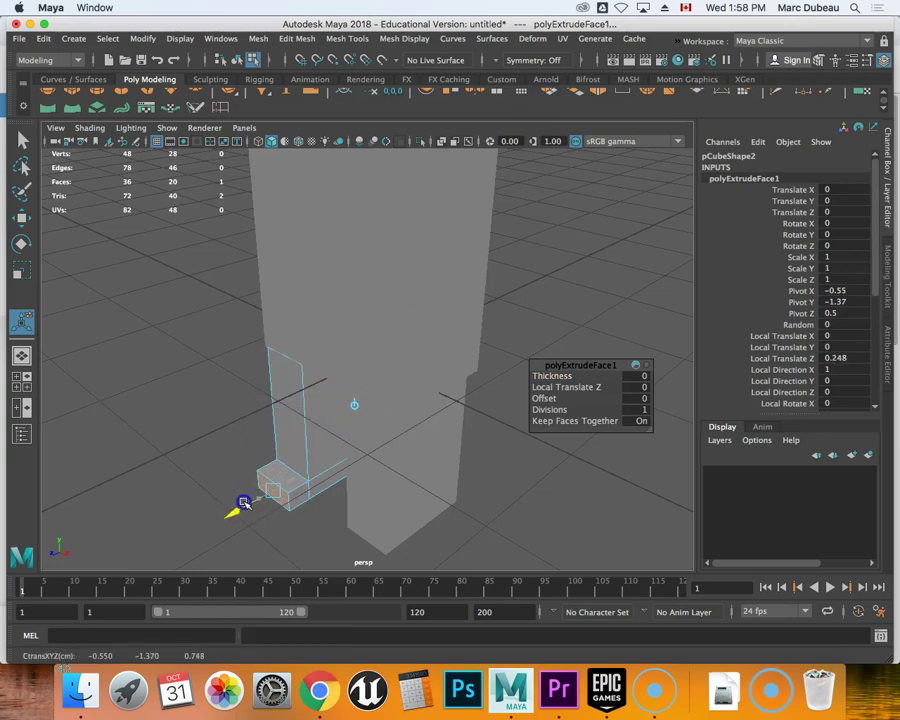
Extrude the matching lower front face on the positive-X leg about 0.242 forward to form the second foot
click(368, 529)
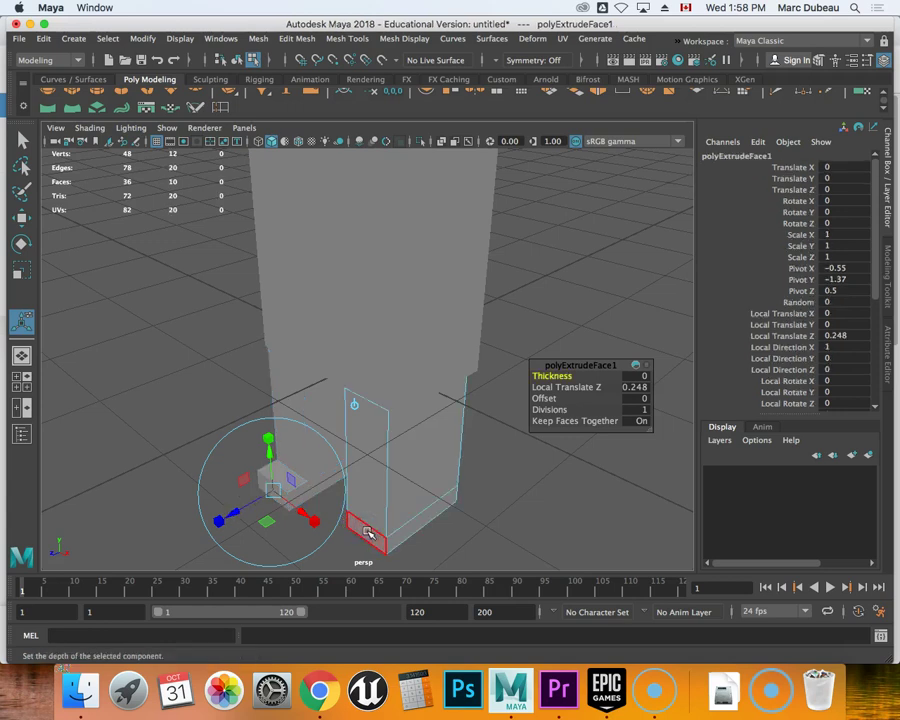
key(ctrl+e)
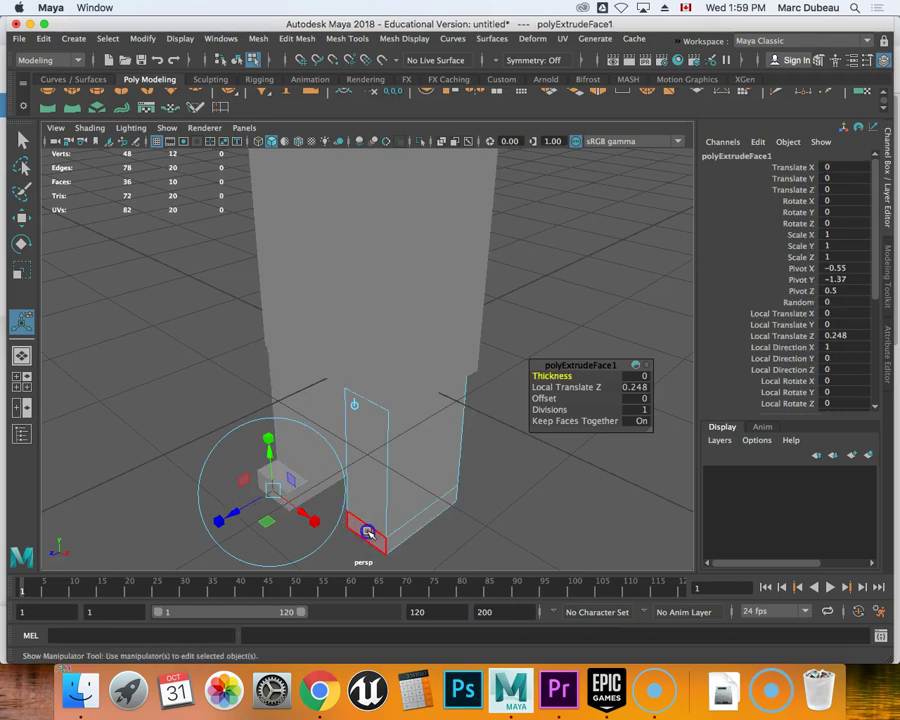
click(368, 532)
key(ctrl+e)
drag(368, 535, 339, 555)
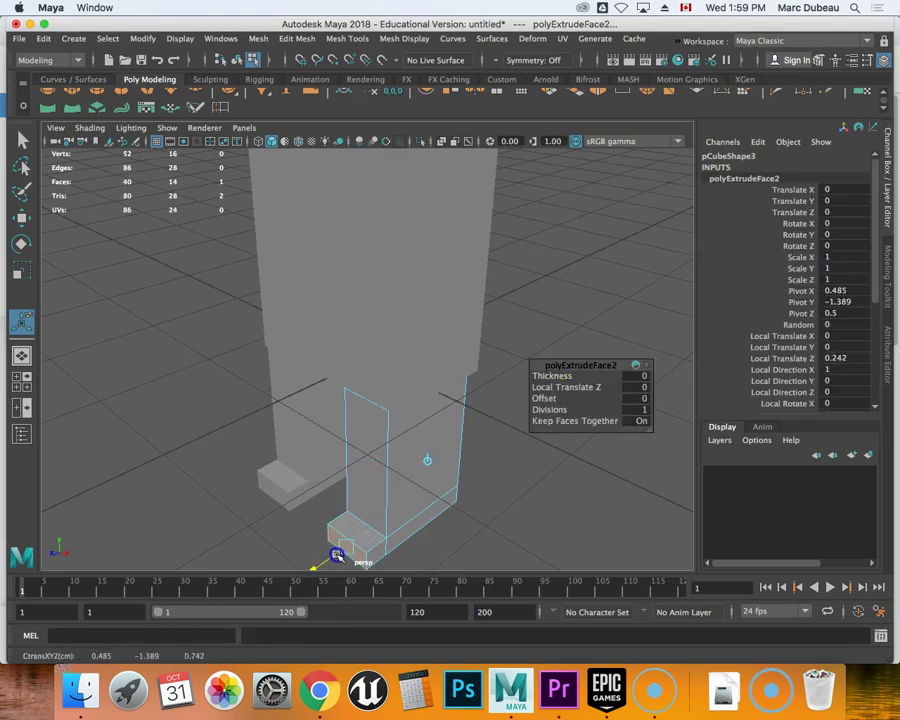
click(337, 555)
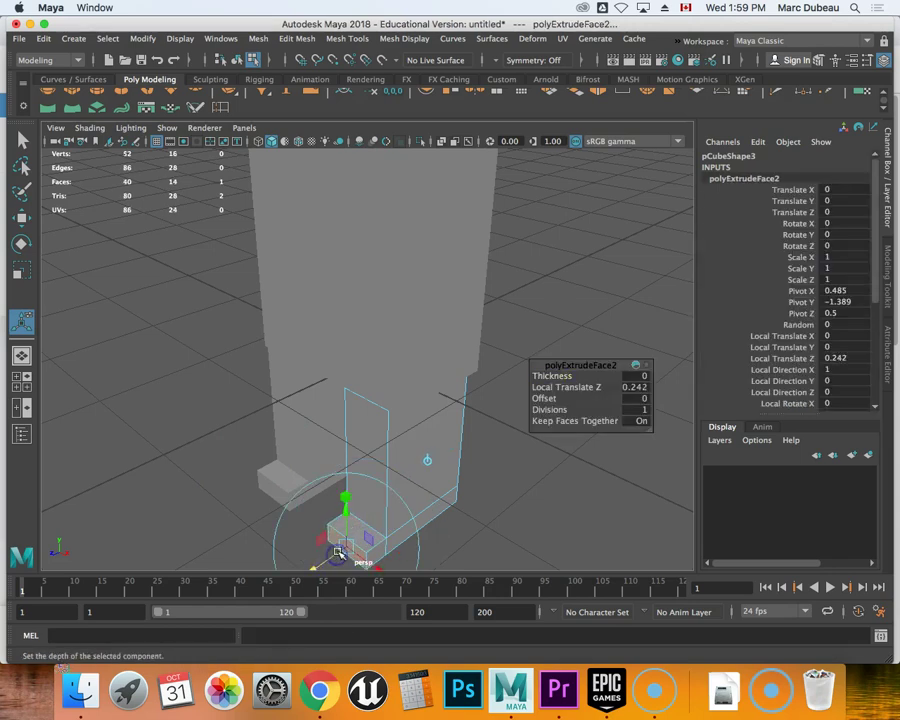
click(385, 471)
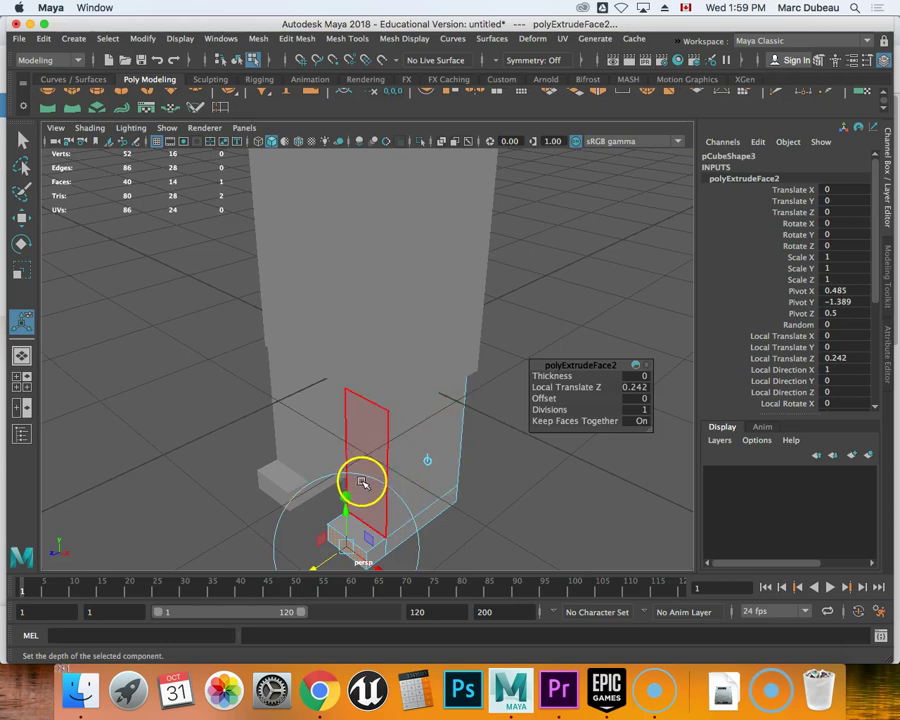
Insert a horizontal edge loop around the body a short distance below its top
scroll(514, 460, down, 3)
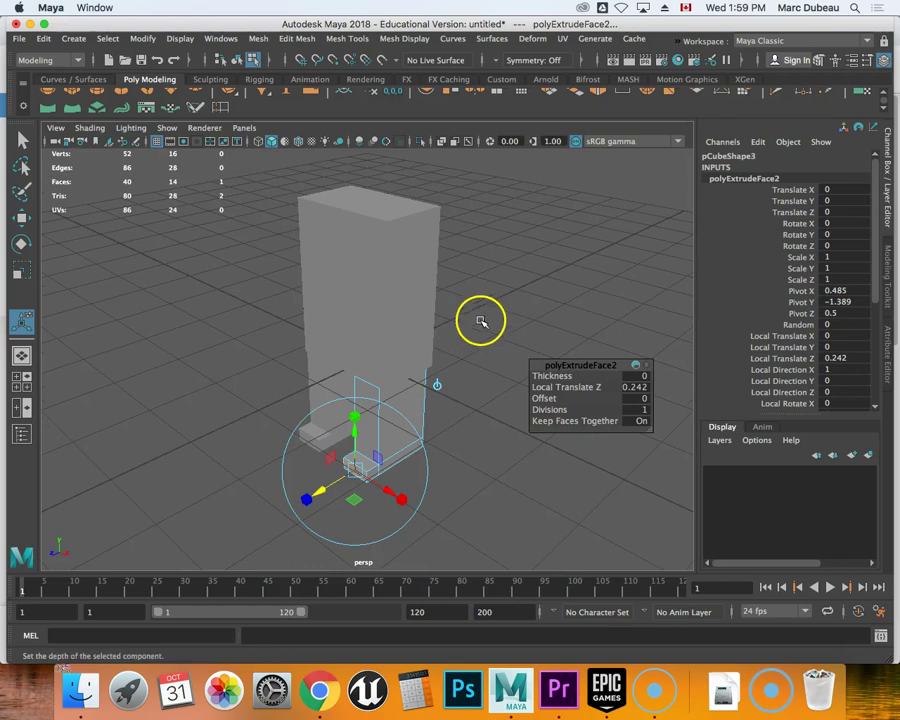
click(402, 256)
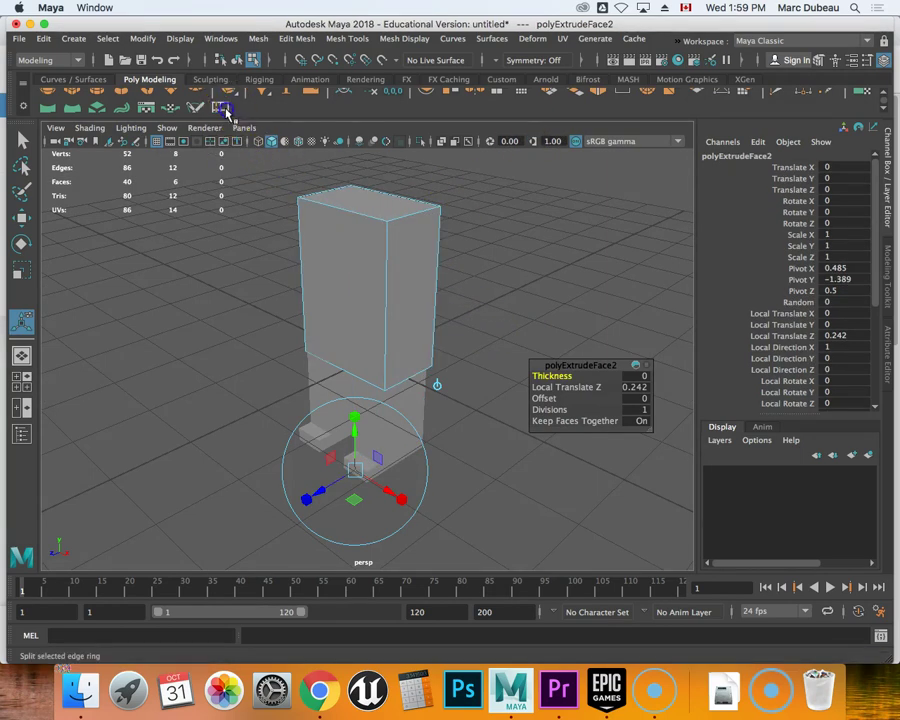
click(226, 112)
drag(388, 267, 389, 265)
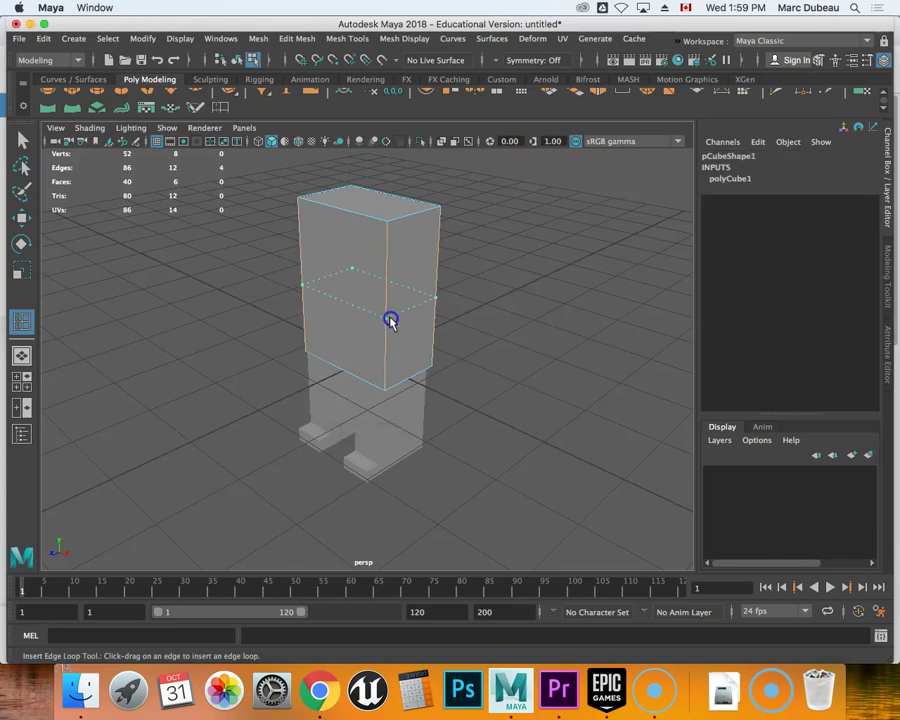
click(390, 254)
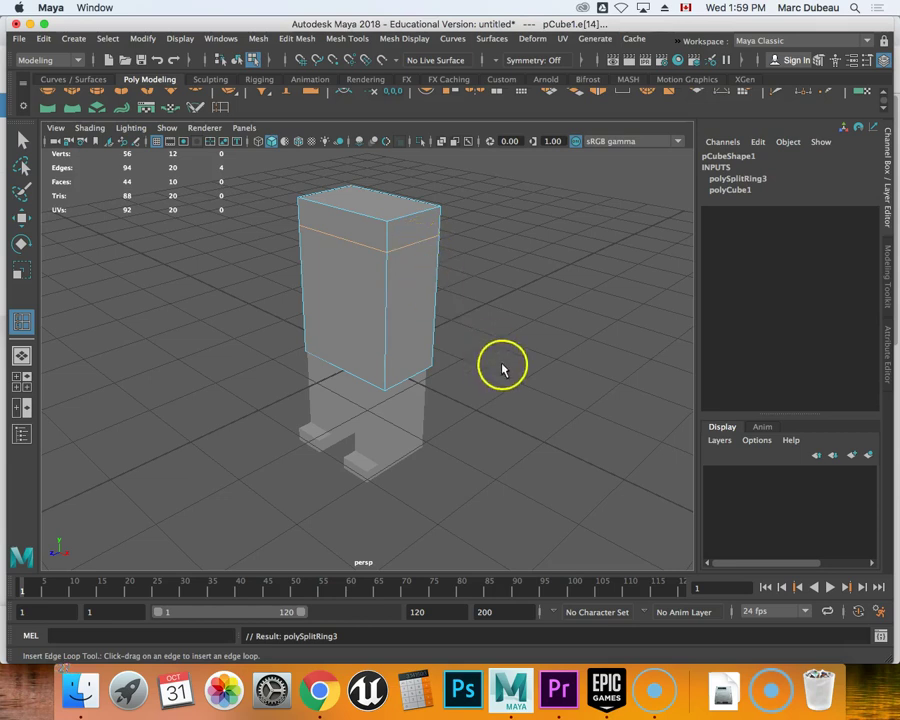
Try adding a polygon cube and a polygon cylinder at the origin, and undo the cylinder
click(80, 92)
click(529, 446)
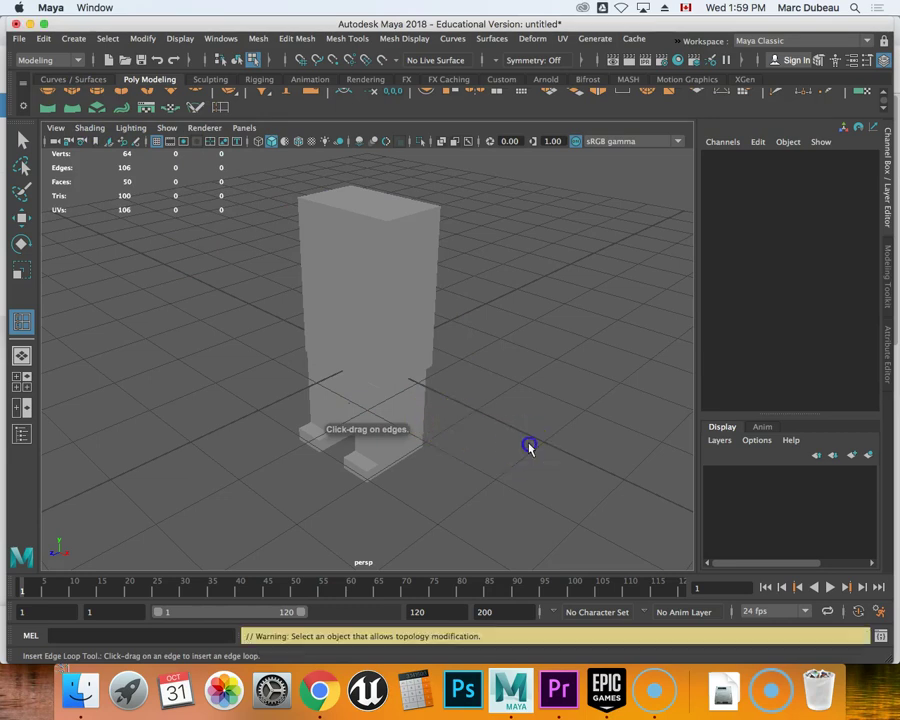
click(100, 93)
scroll(98, 97, down, 2)
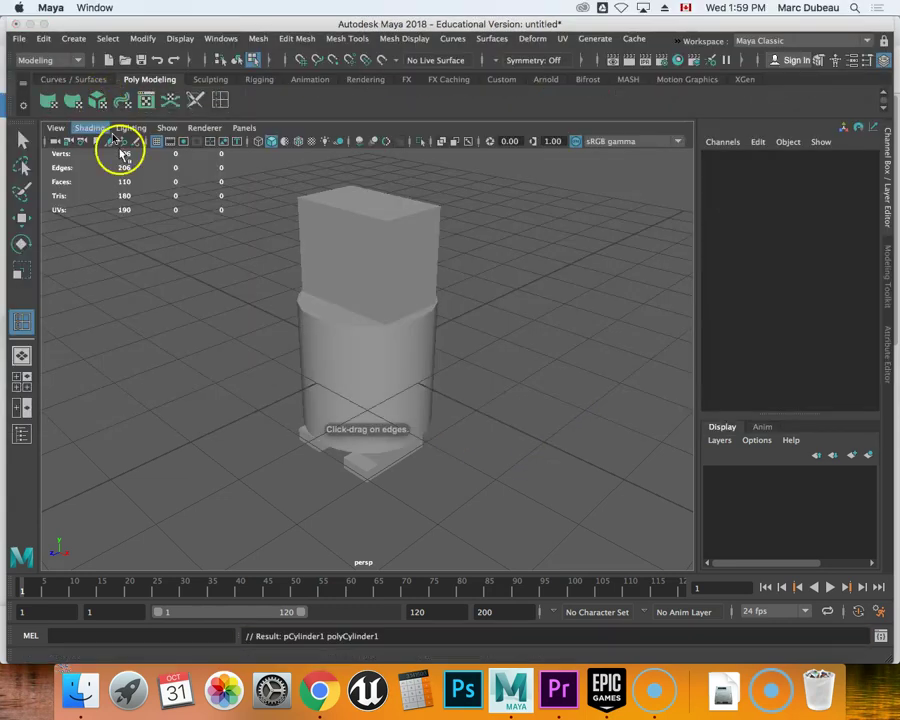
key(ctrl+z)
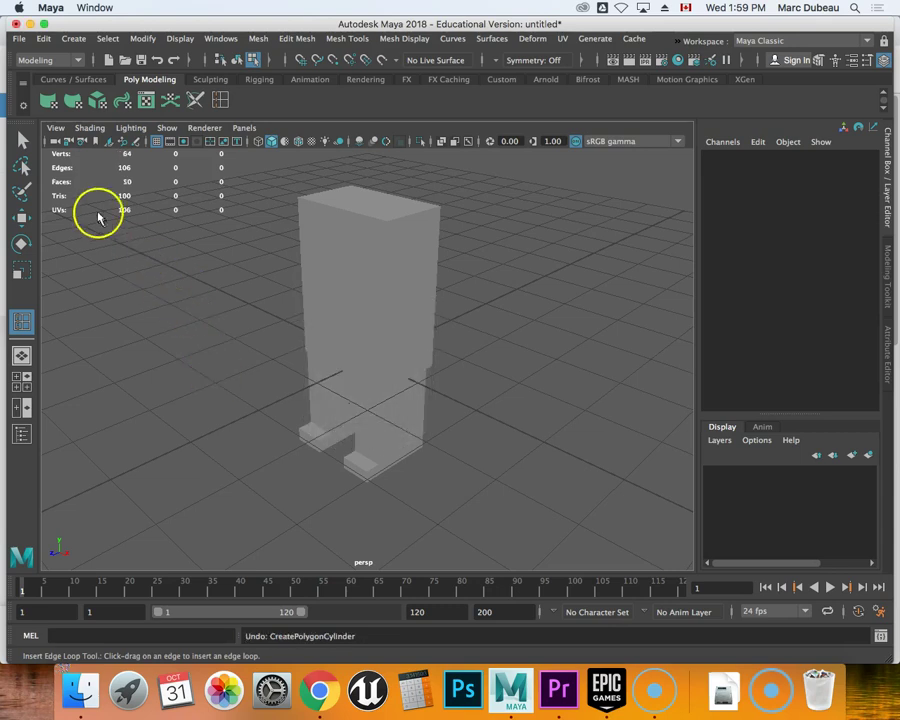
Add another polygon cube at the origin and try to move and rotate it
click(72, 100)
scroll(130, 275, down, 2)
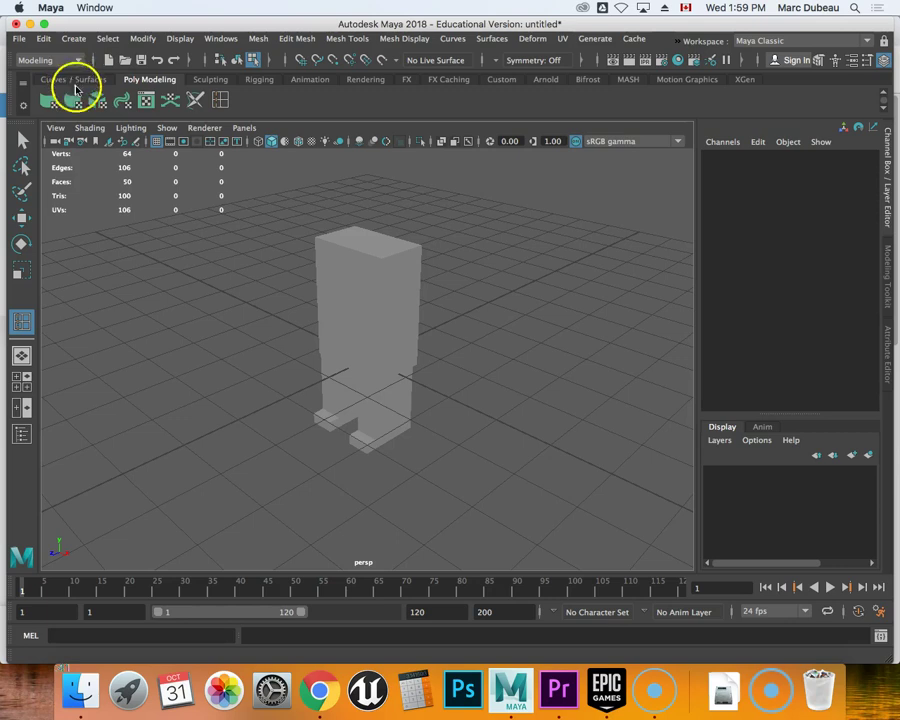
click(884, 97)
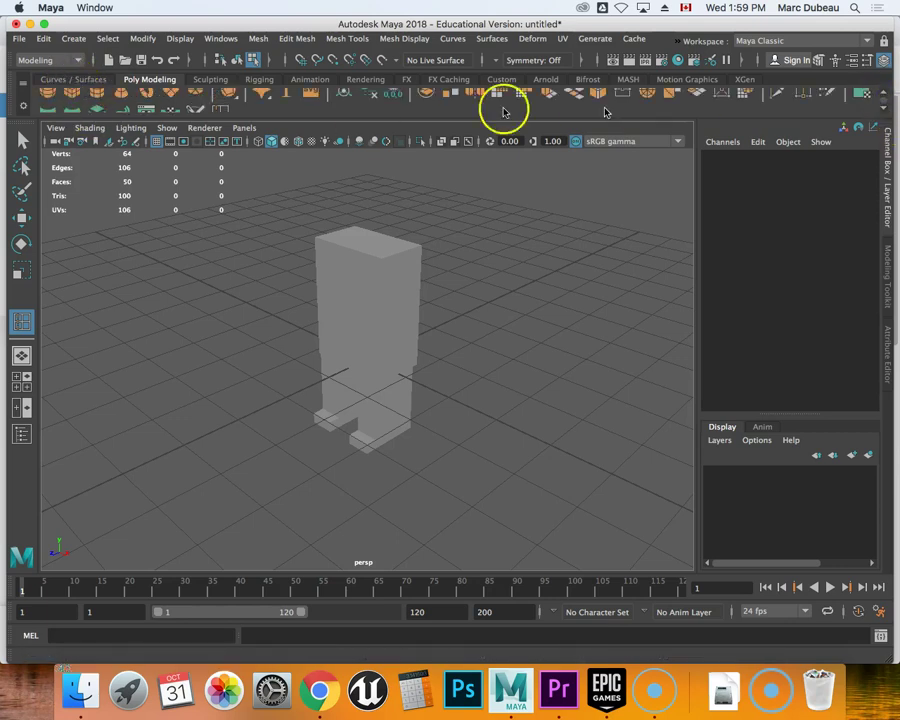
click(72, 92)
click(555, 435)
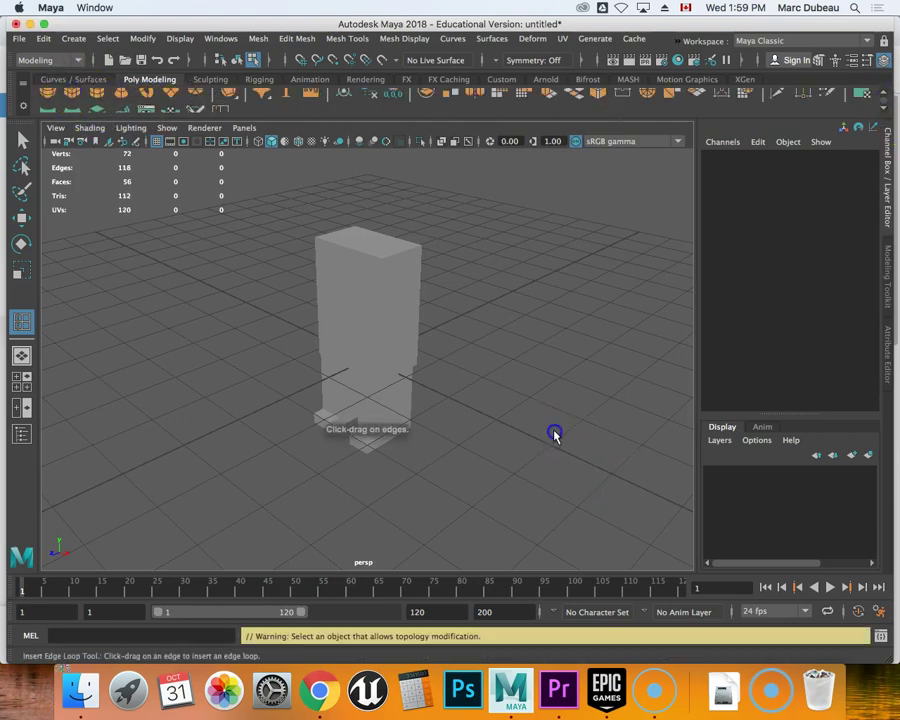
click(402, 394)
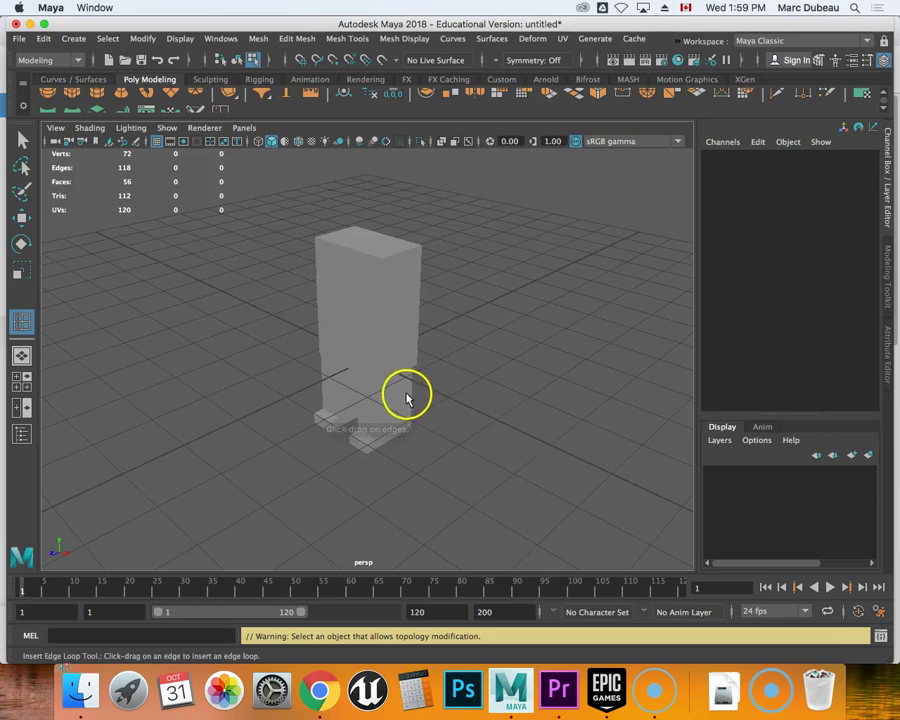
key(w)
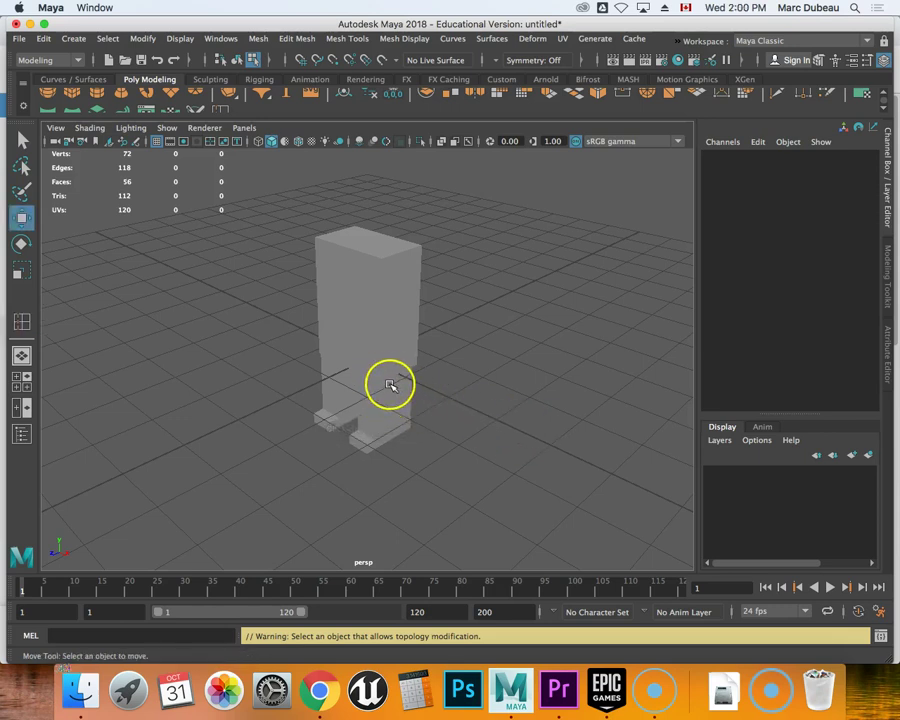
key(e)
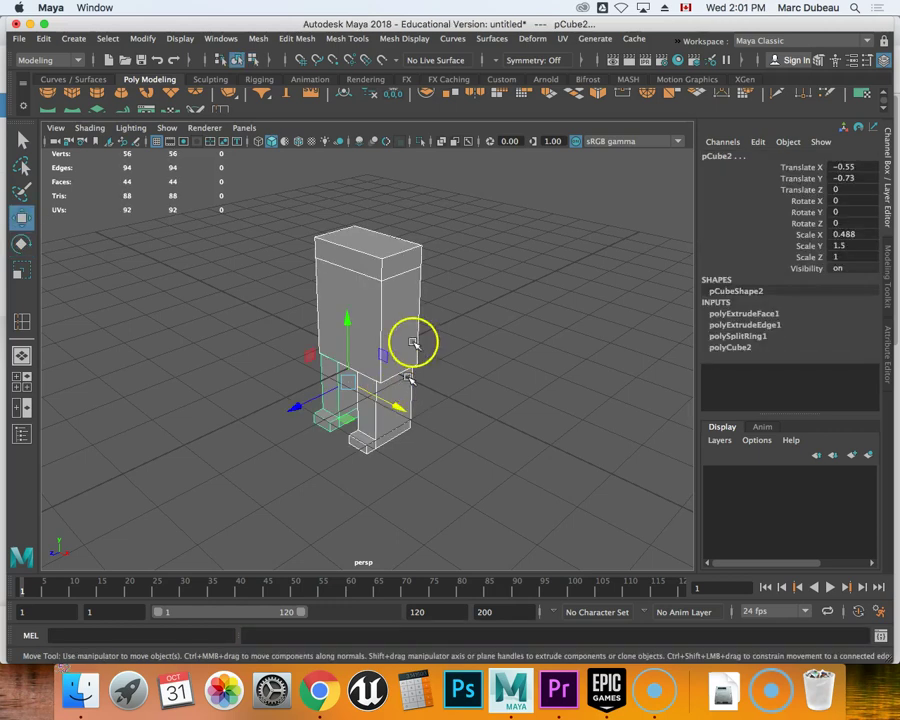
Undo a trial move of the body and both legs, and freeze the transformations of all three objects
drag(324, 395, 410, 366)
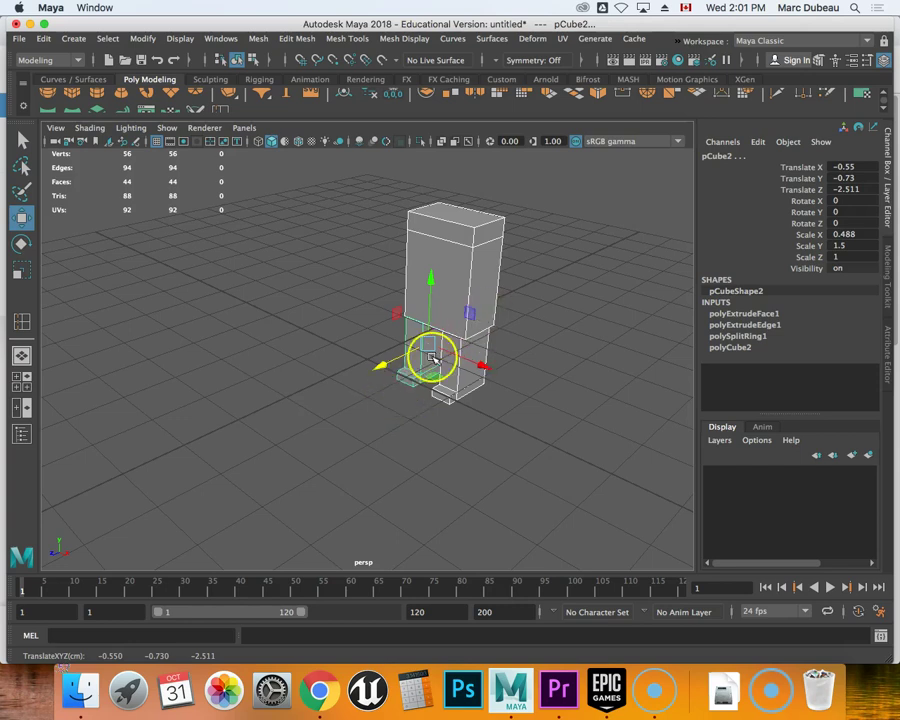
key(ctrl+z)
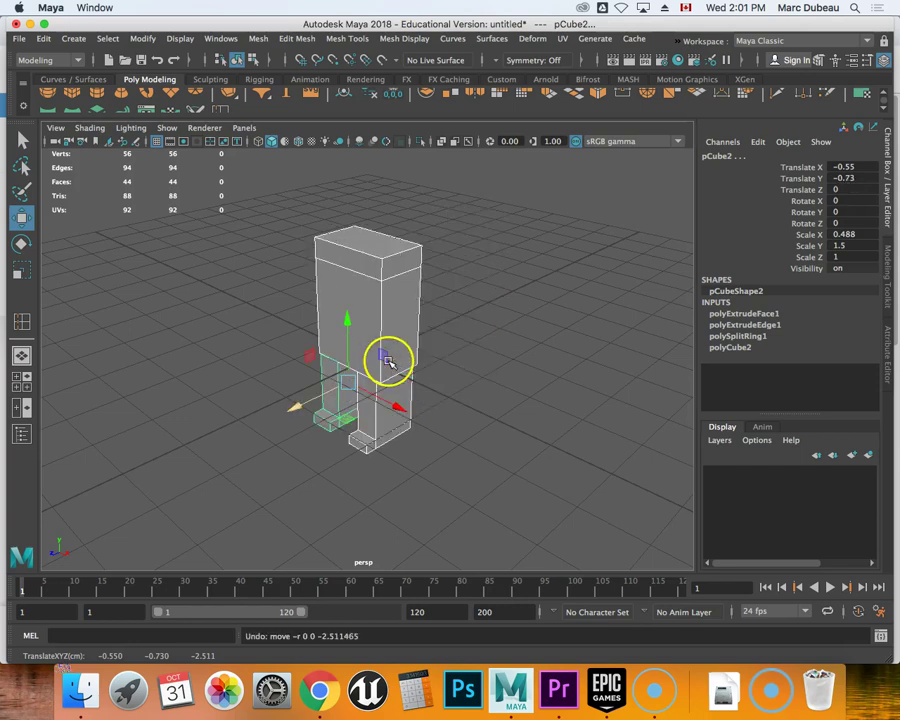
click(150, 42)
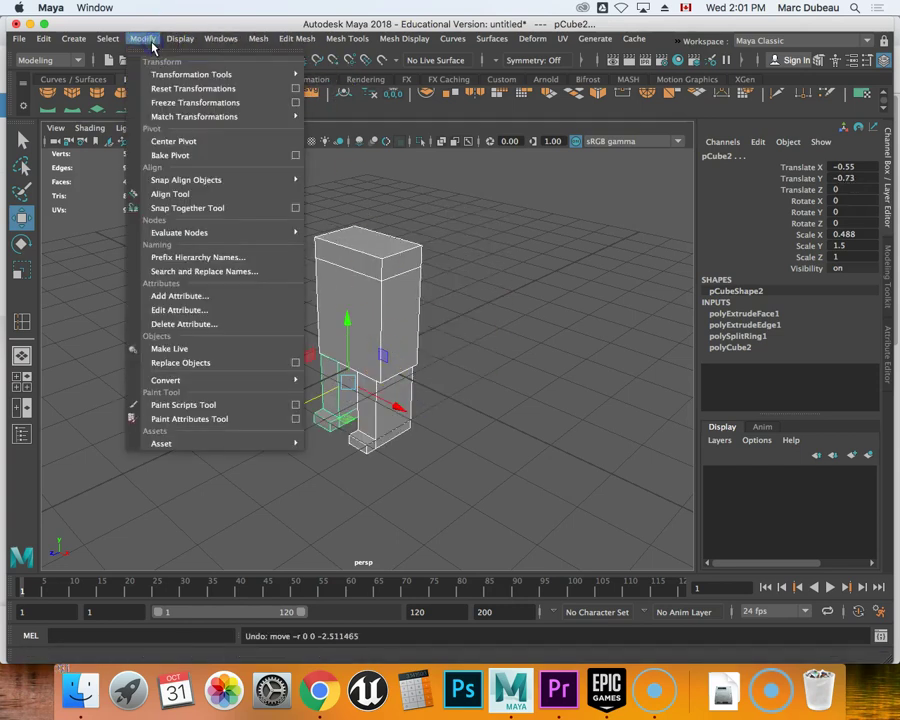
click(128, 102)
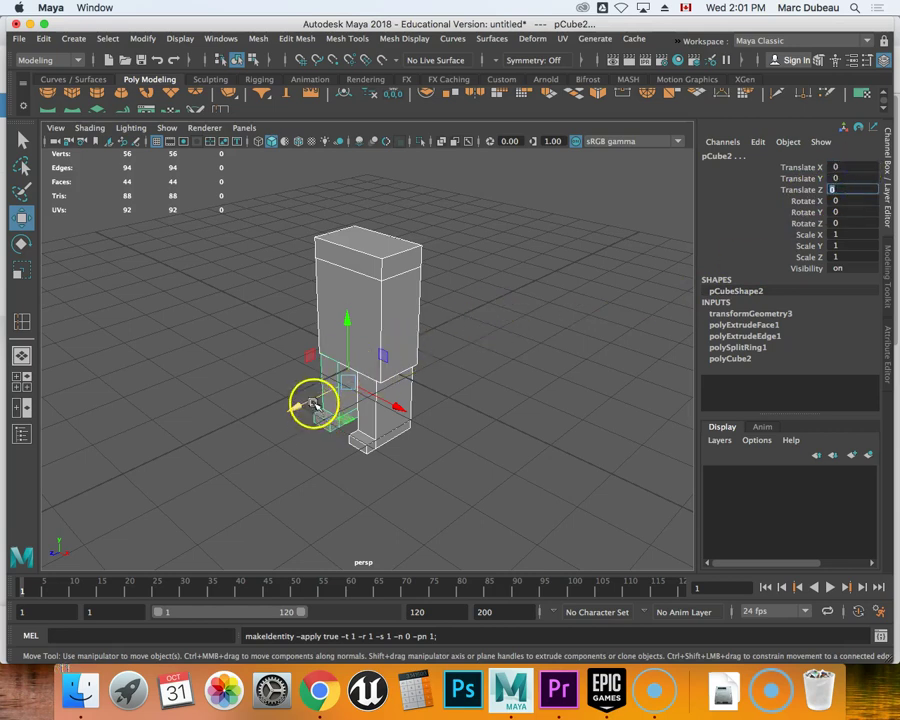
Move the body and legs to about -4.735 in Z, and return them by setting Translate Z to 0
drag(303, 404, 484, 316)
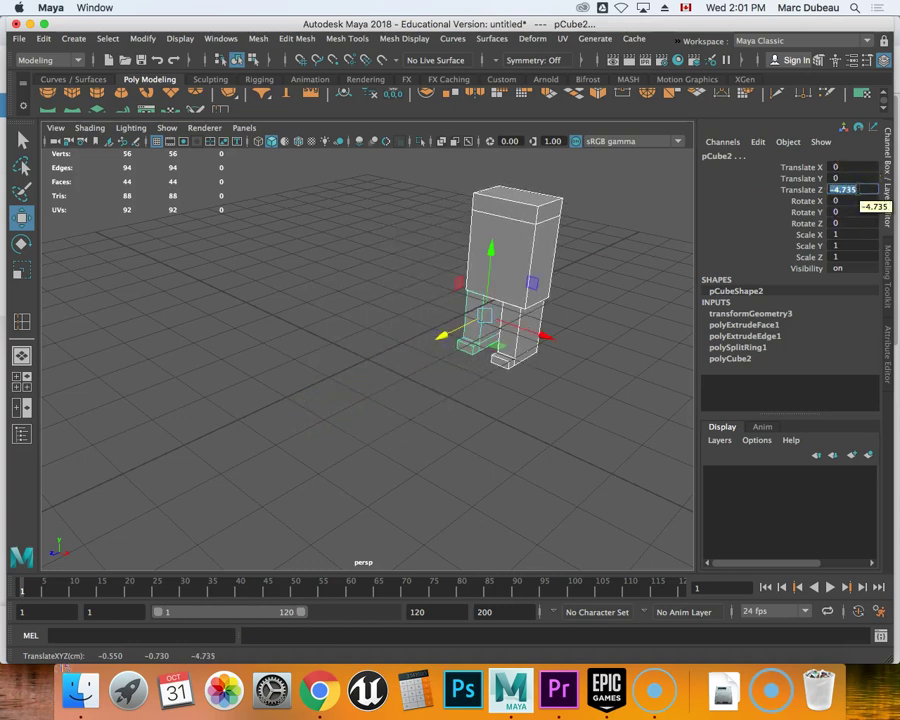
text(0)
key(Return)
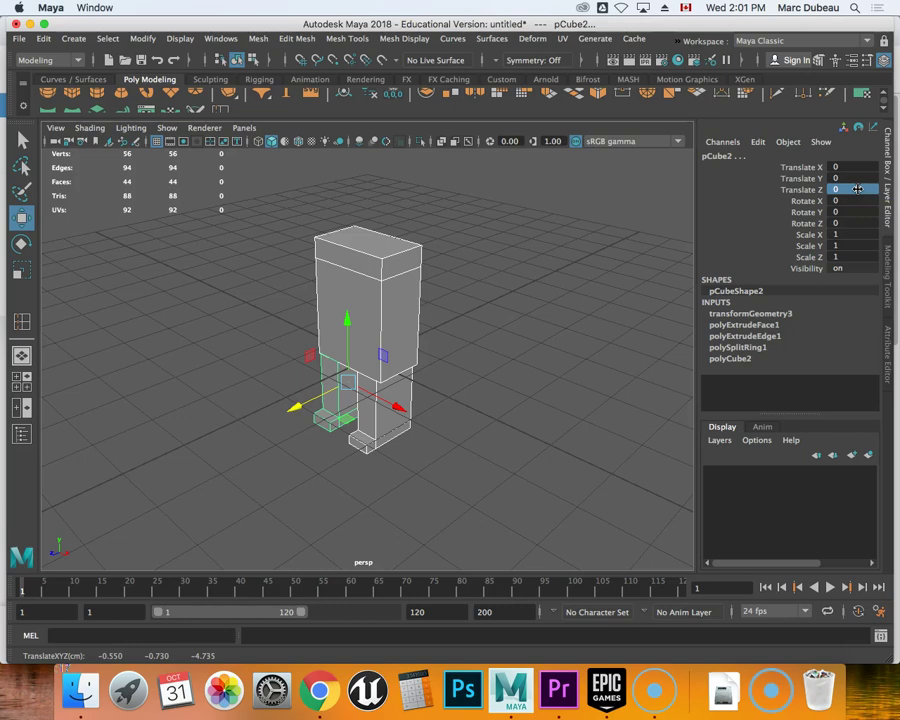
Undo the Translate Z reset of the body and legs, and add a polygon cube scaled uniformly to about 0.586
key(super+z)
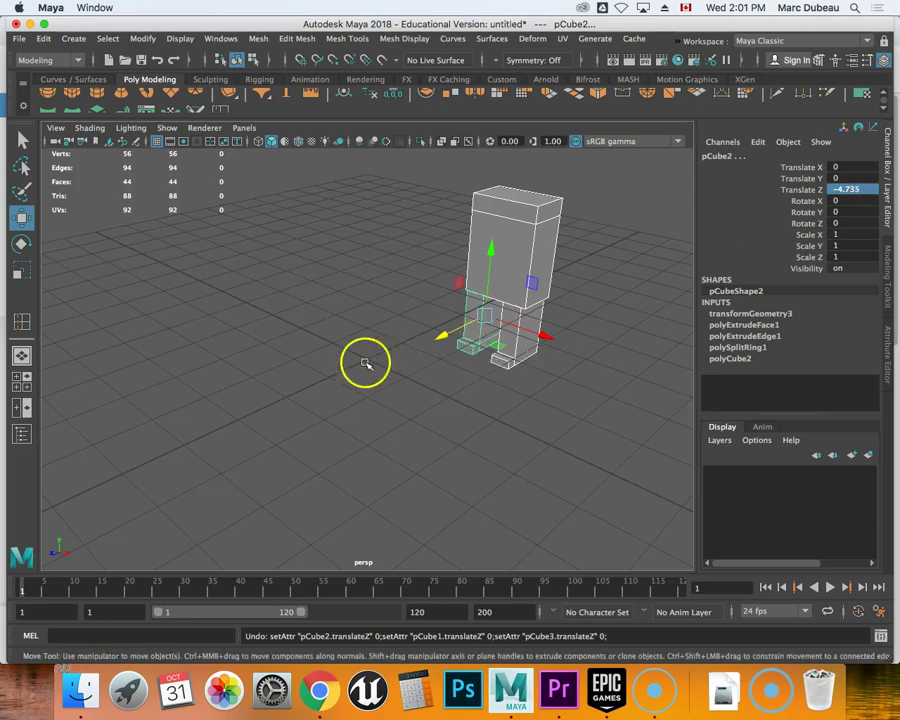
click(72, 93)
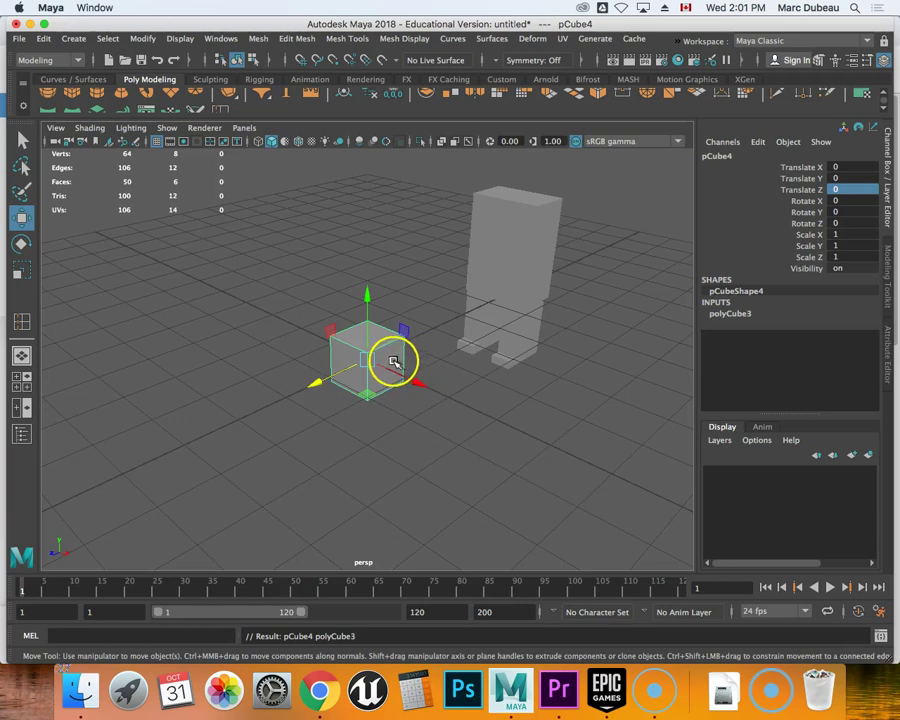
drag(345, 372, 401, 348)
key(r)
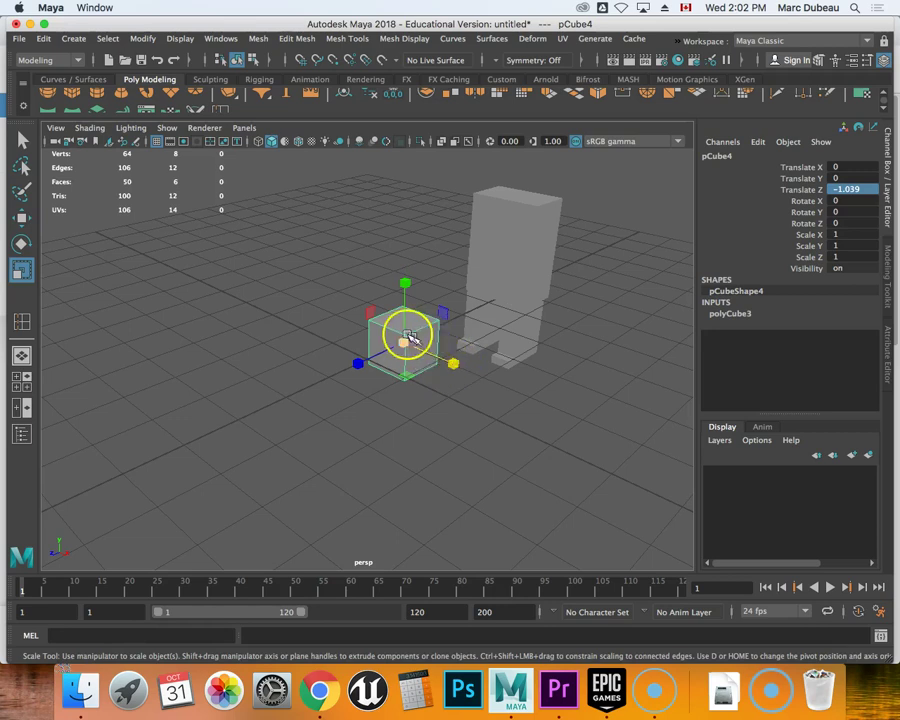
drag(404, 342, 386, 352)
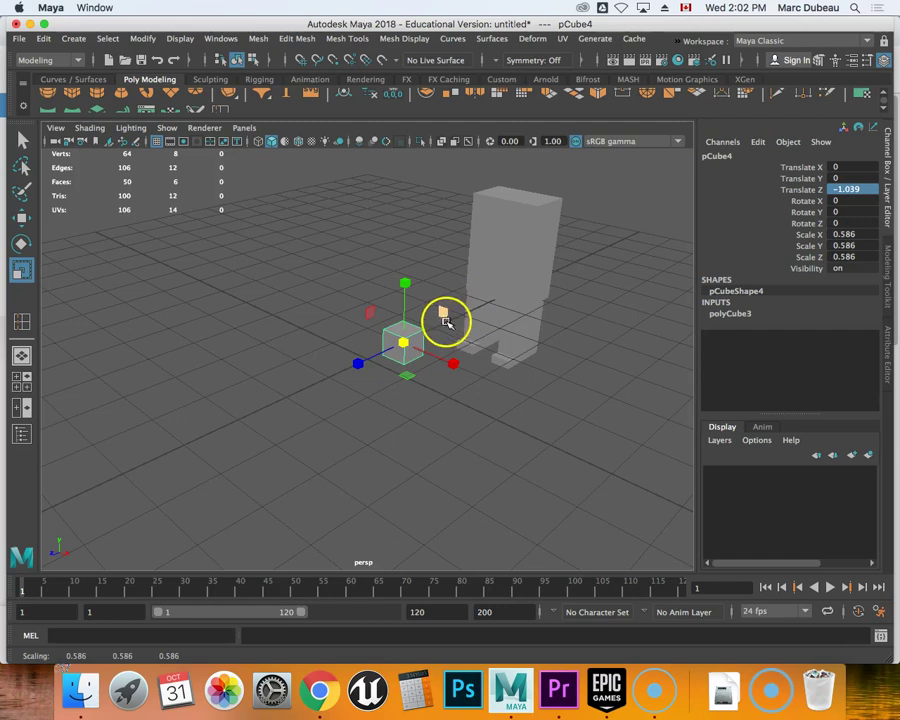
Move the small cube beside the body, to about X 2.396, Y 1.507 and Z -4.701
click(538, 236)
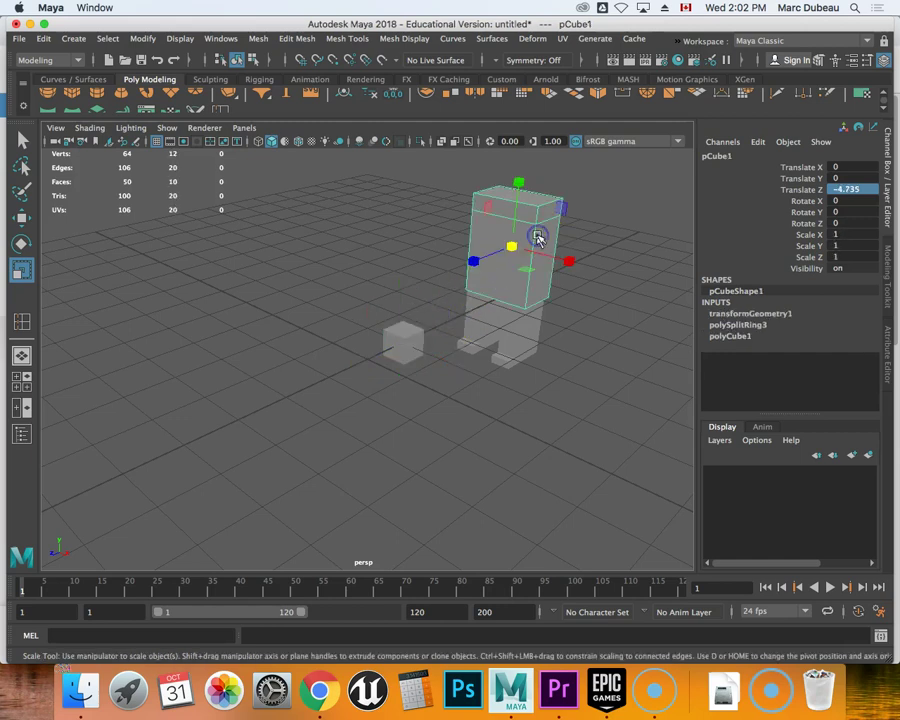
click(408, 344)
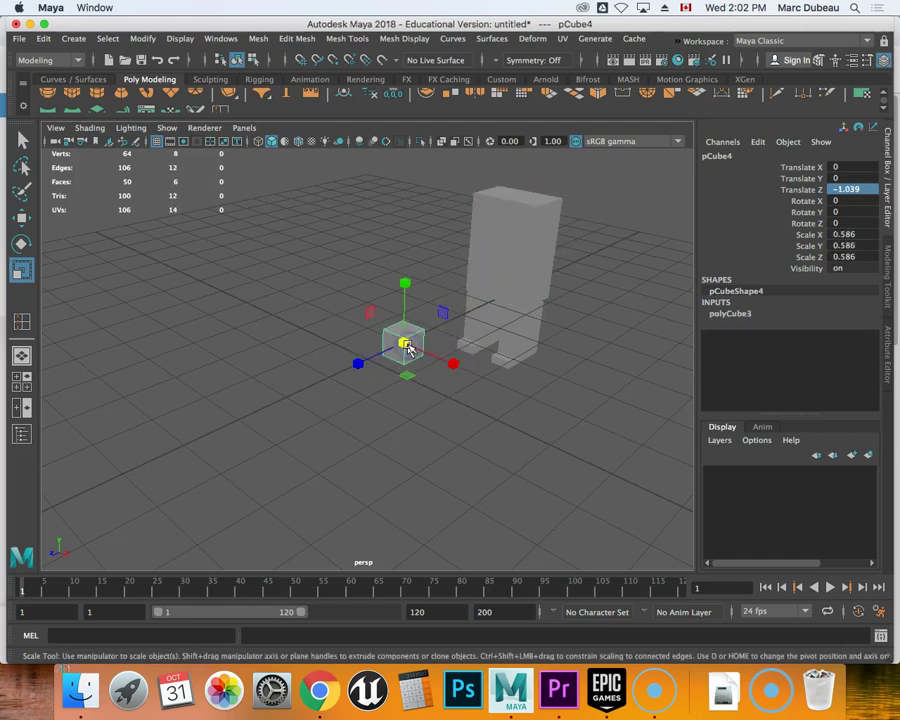
key(w)
drag(408, 345, 615, 175)
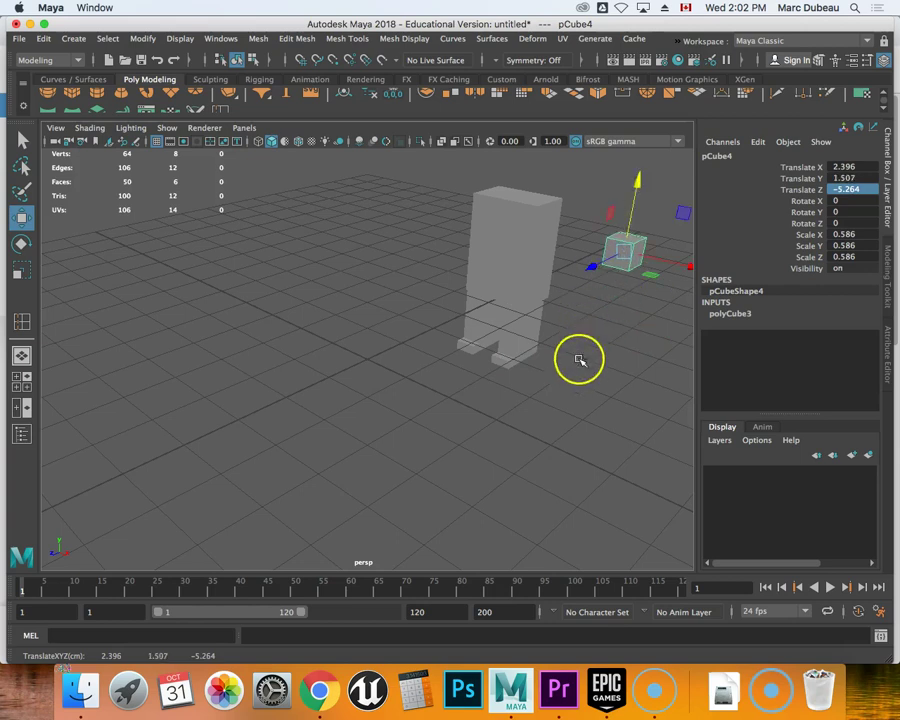
alt+drag(542, 410, 263, 478)
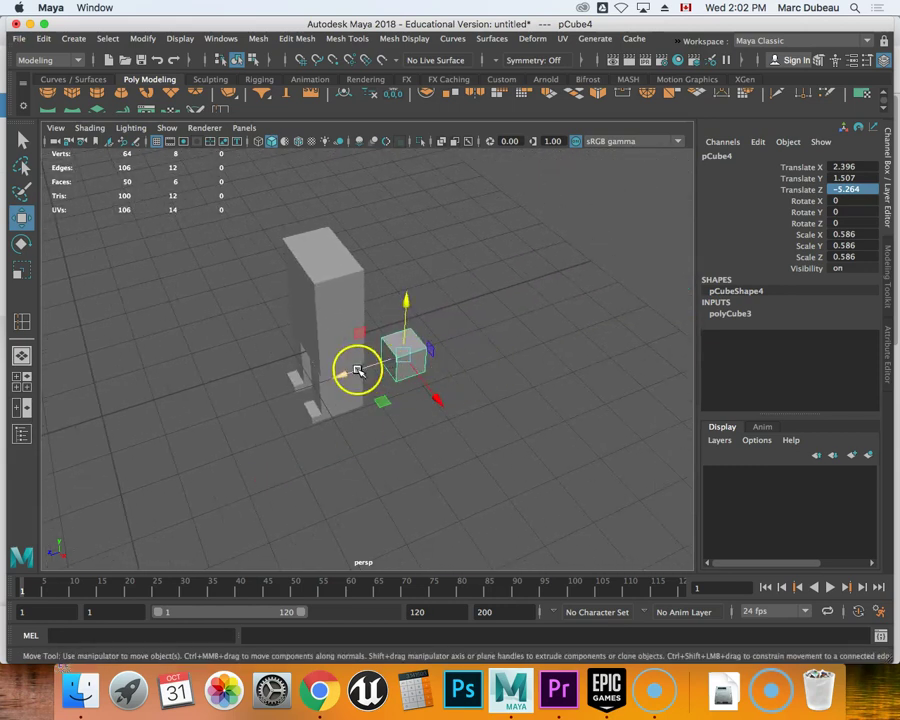
drag(356, 368, 325, 376)
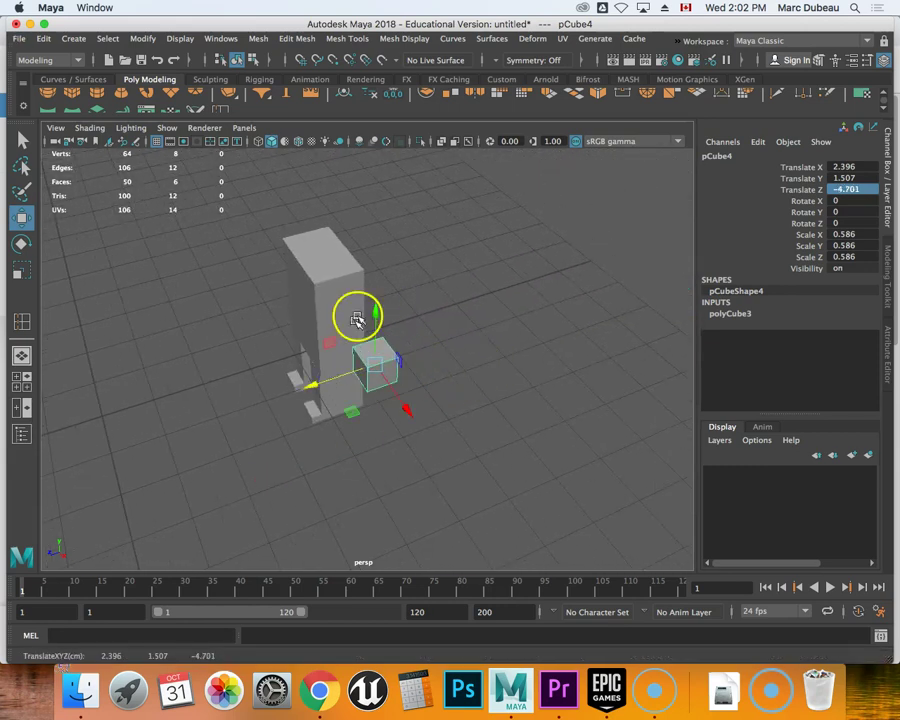
Move the small cube along X to about 0.73 so that it sits partly inside the side of the body
key(d)
click(374, 366)
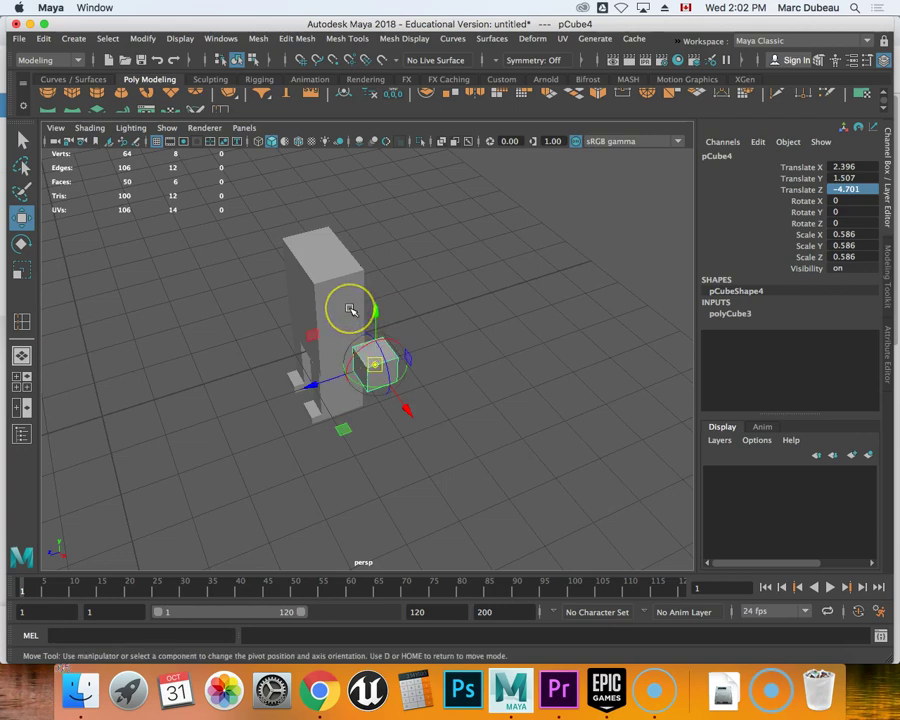
key(d)
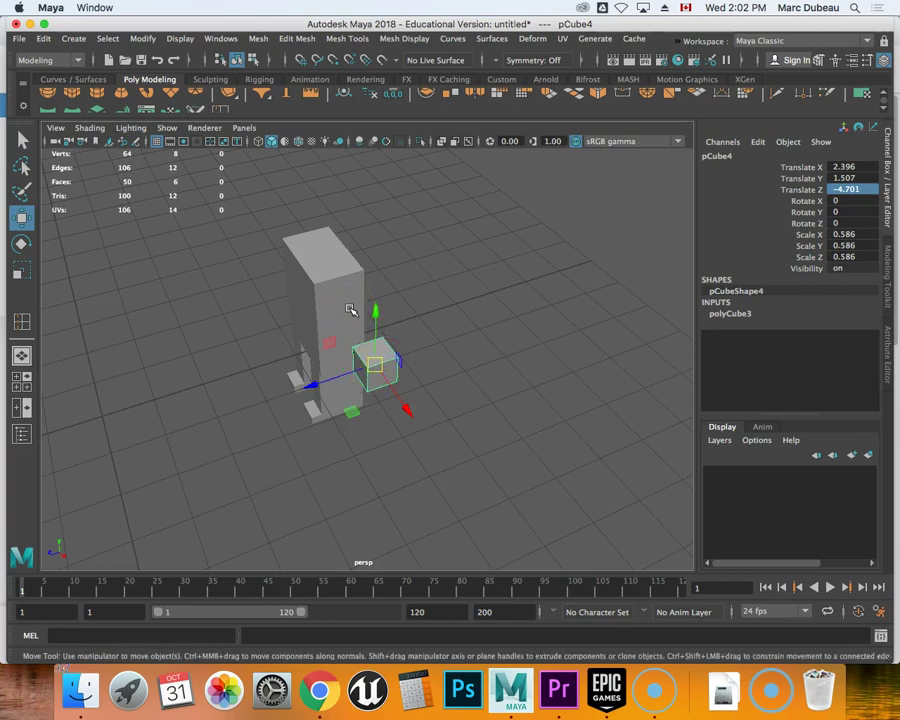
click(344, 301)
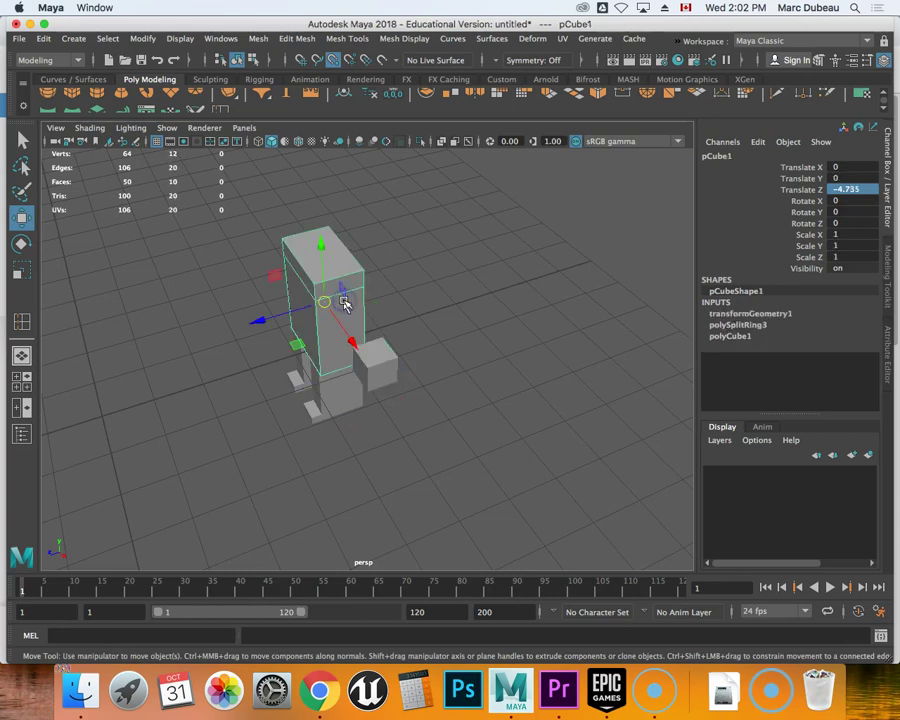
click(374, 353)
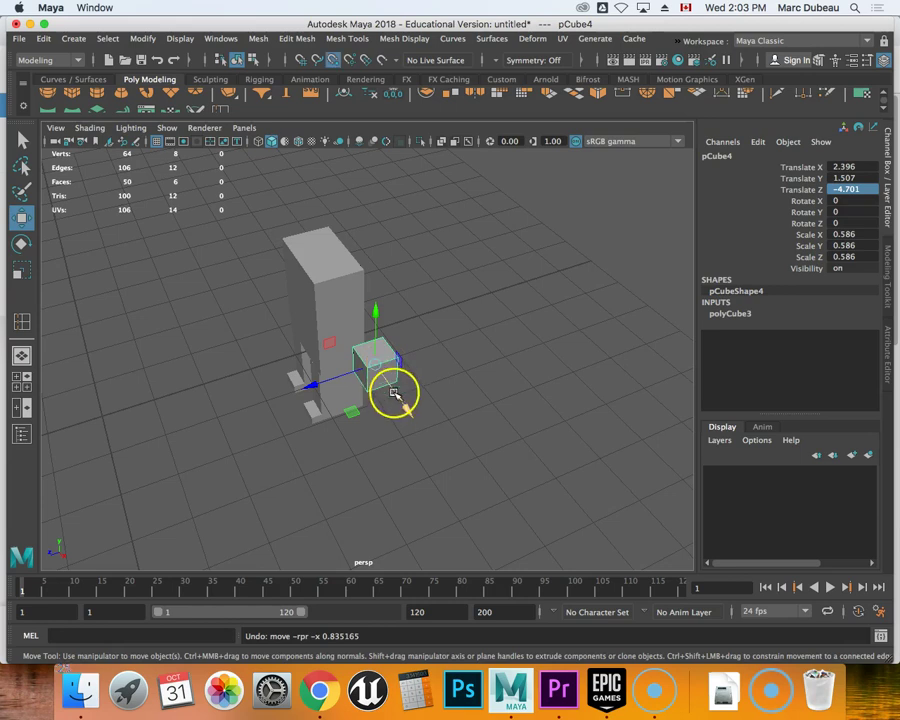
drag(396, 392, 377, 345)
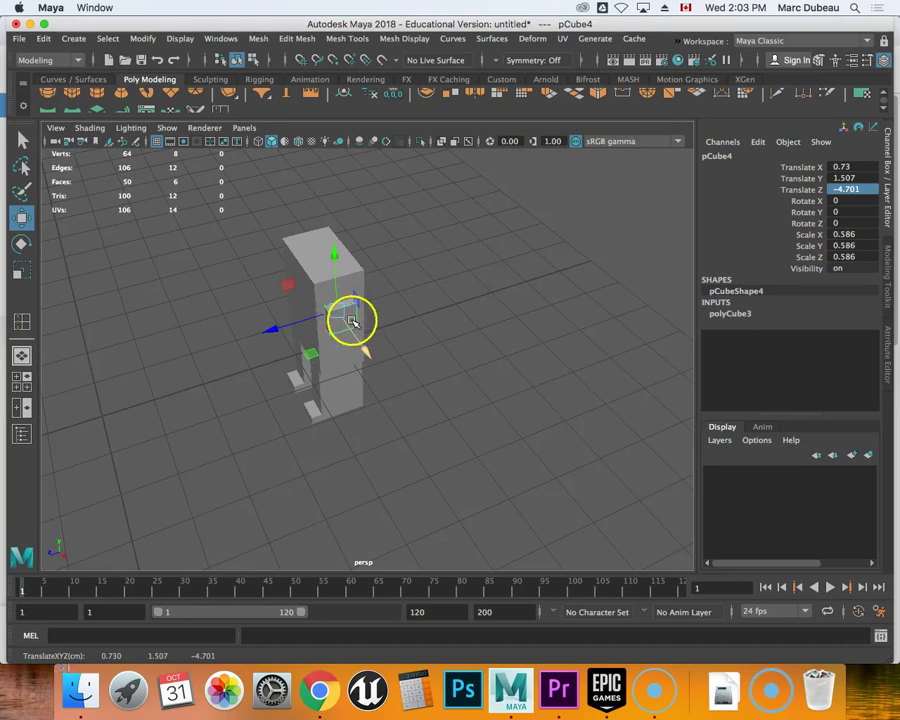
Extrude the small cube's outer face twice, by about 0.675 and about 0.567, to form an arm
right_drag(352, 320, 352, 322)
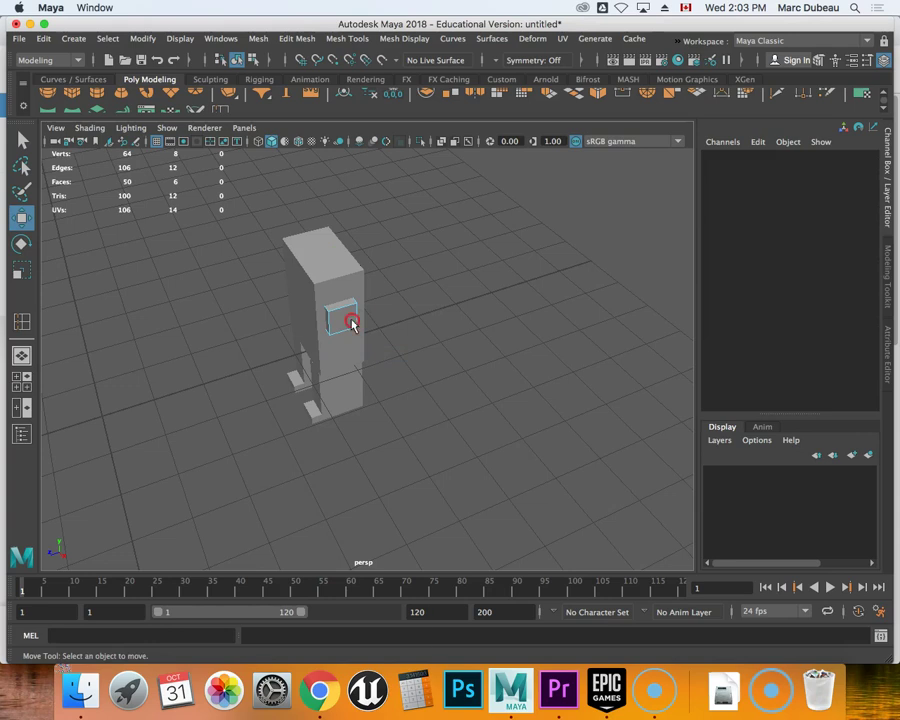
right_click(352, 322)
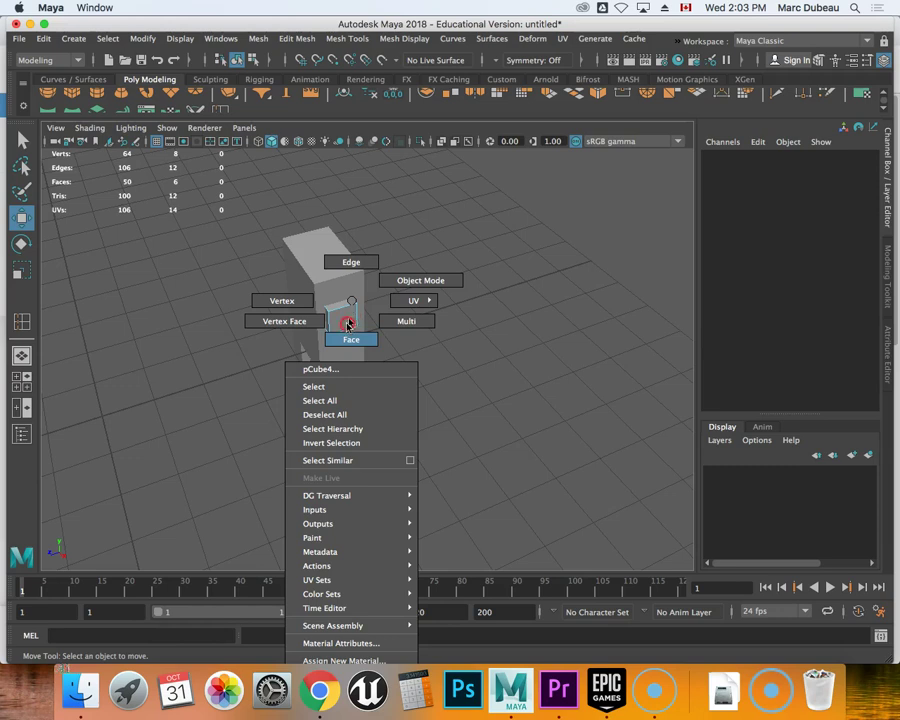
right_drag(346, 340, 347, 341)
click(346, 323)
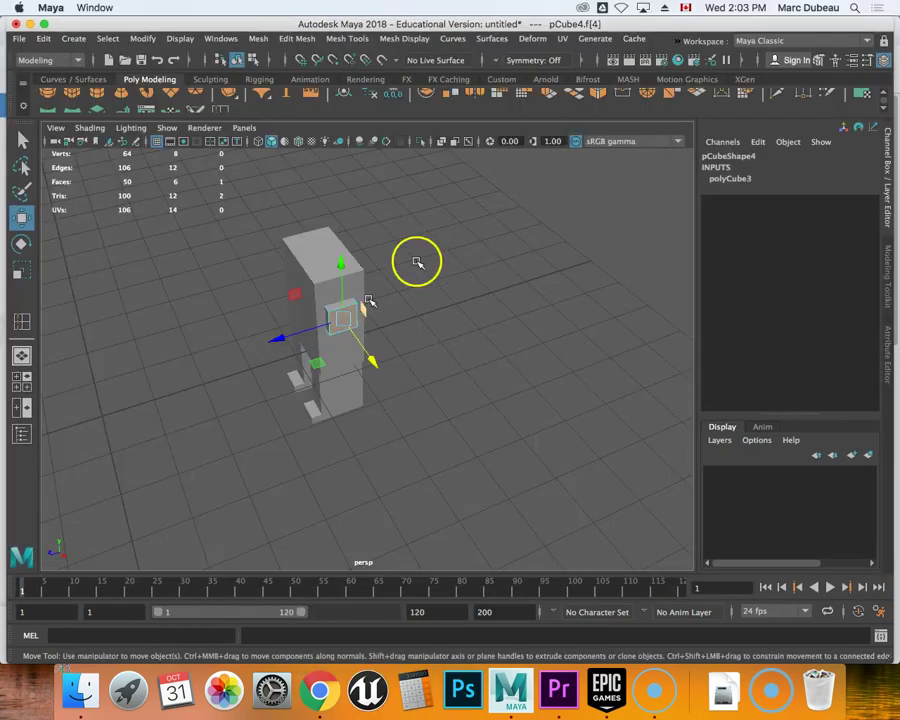
click(549, 95)
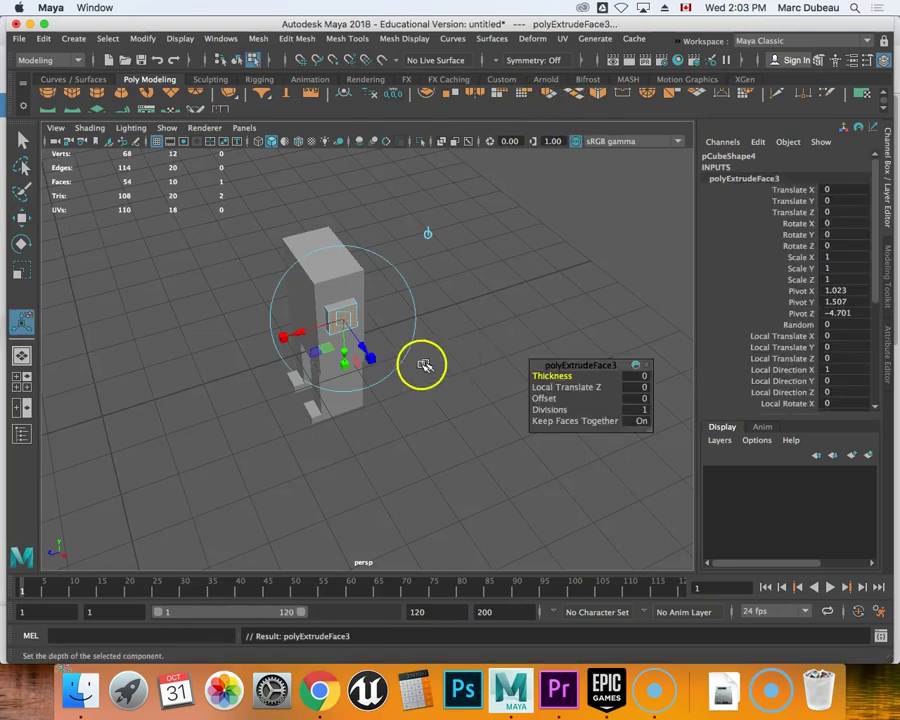
drag(372, 354, 388, 372)
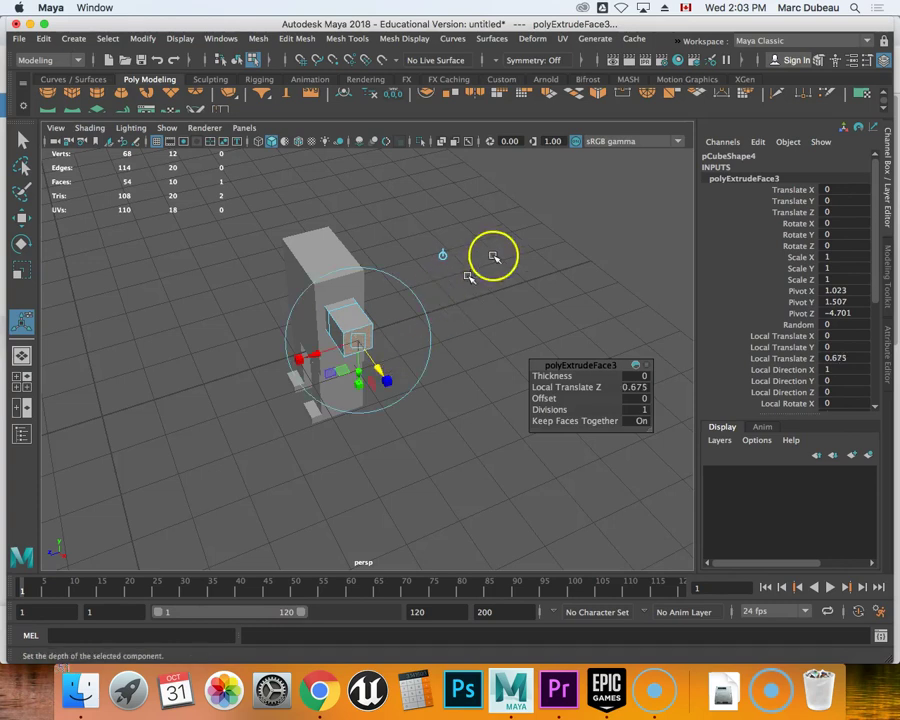
key(ctrl+e)
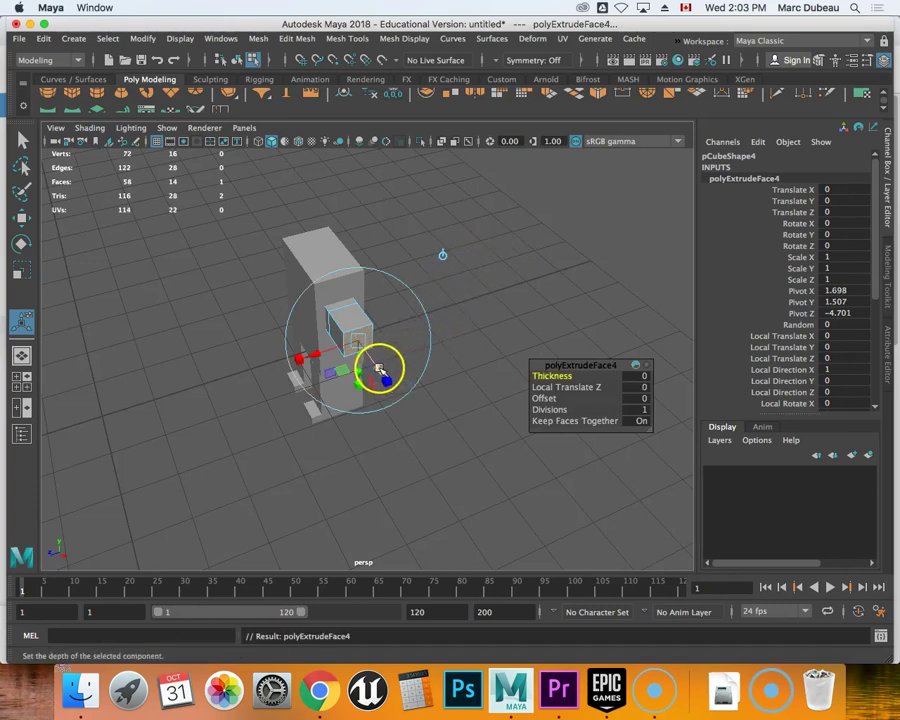
drag(382, 372, 400, 389)
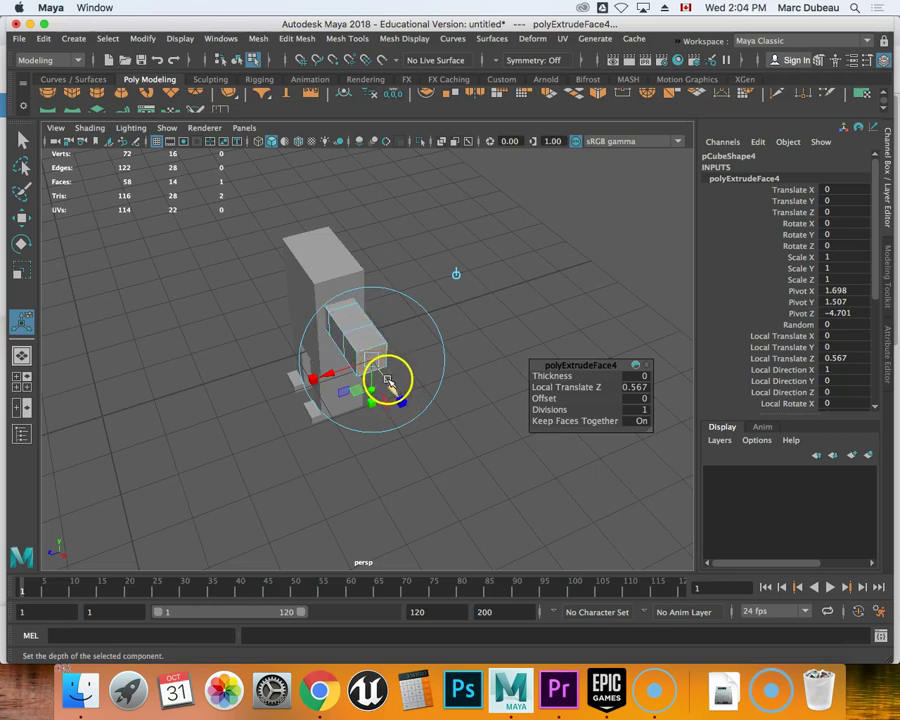
Try scaling the arm's end face and undo the scaling
key(r)
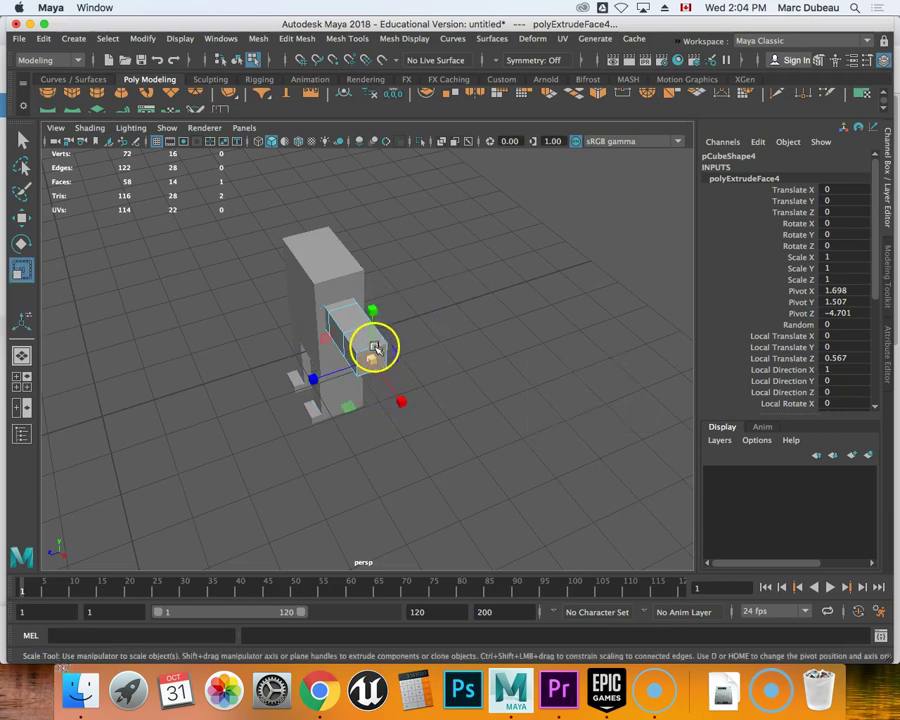
drag(372, 316, 371, 362)
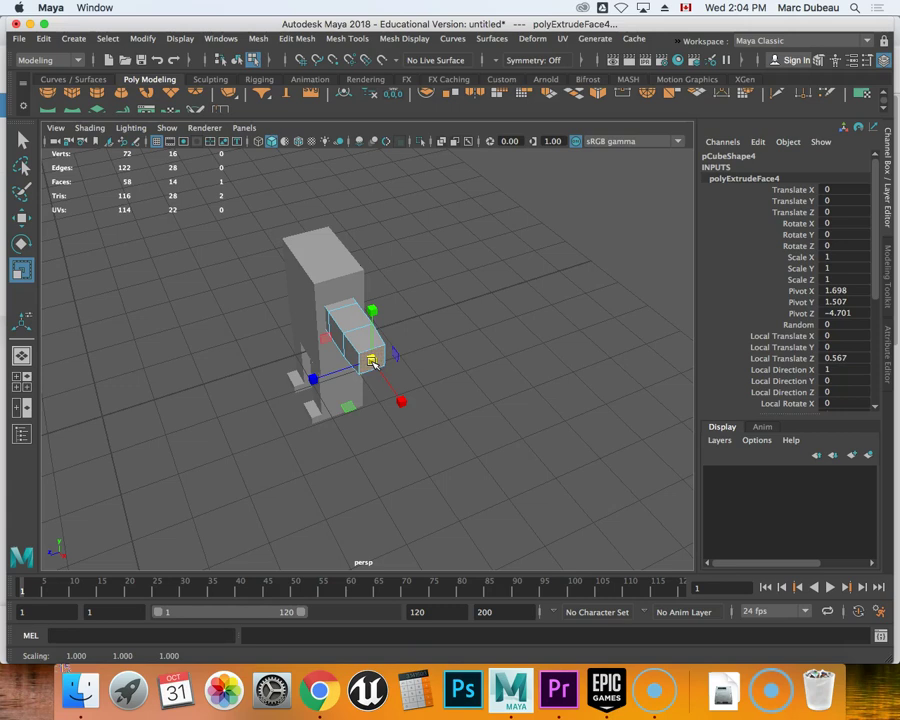
mouse_move(372, 362)
mouse_down()
mouse_move(362, 333)
mouse_move(368, 356)
mouse_up()
key(z)
Extrude the arm's end face in place and scale the new face's height to about 0.512
key(t)
alt+scroll(368, 354, up, 8)
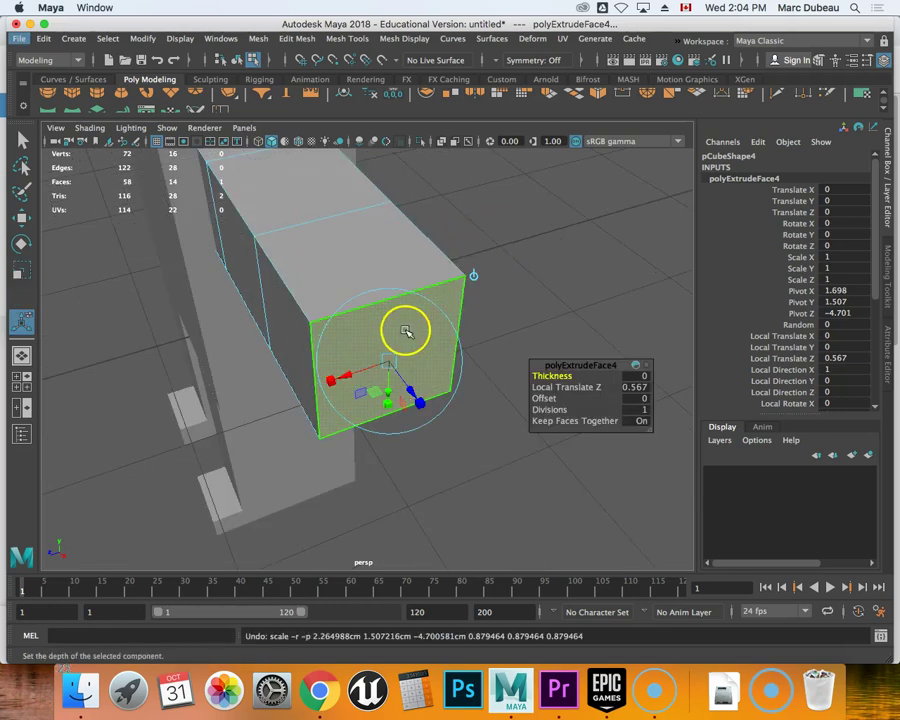
click(545, 97)
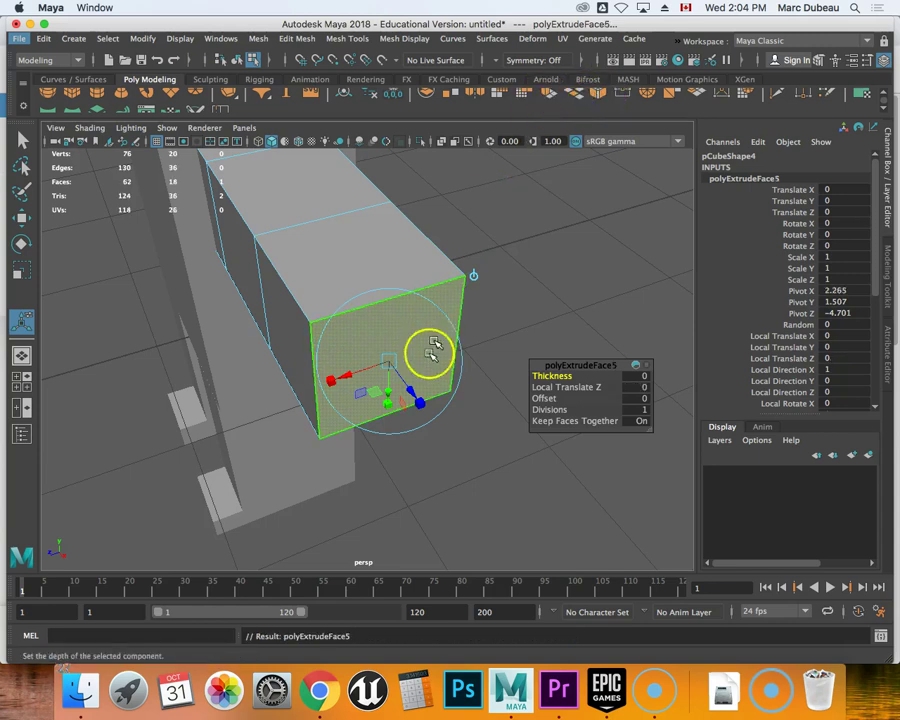
drag(387, 391, 388, 390)
key(z)
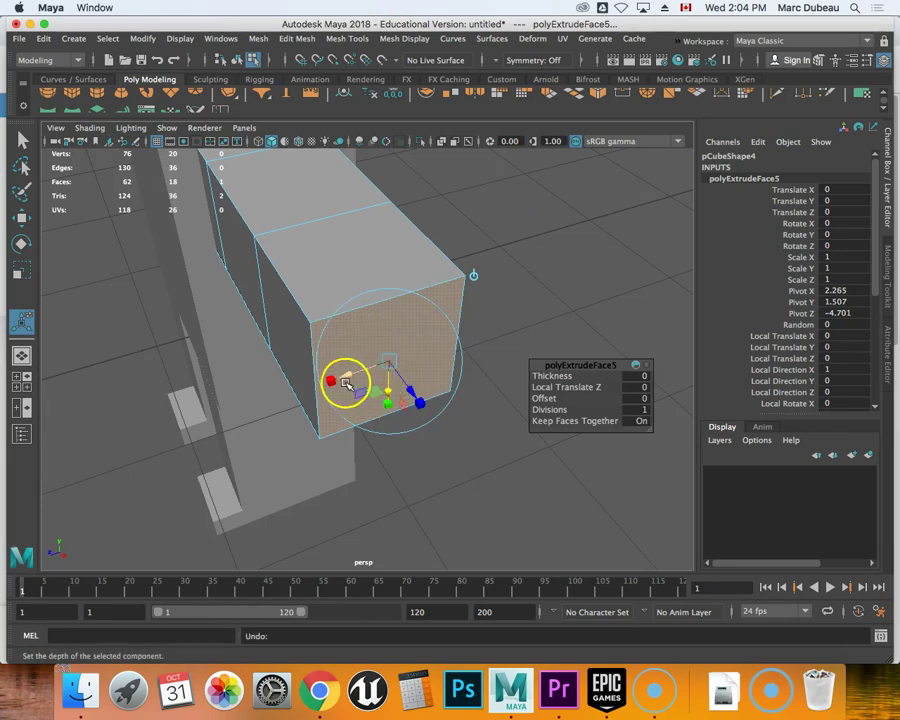
mouse_move(389, 377)
mouse_down()
mouse_move(394, 370)
mouse_move(390, 382)
mouse_up()
key(ctrl+z)
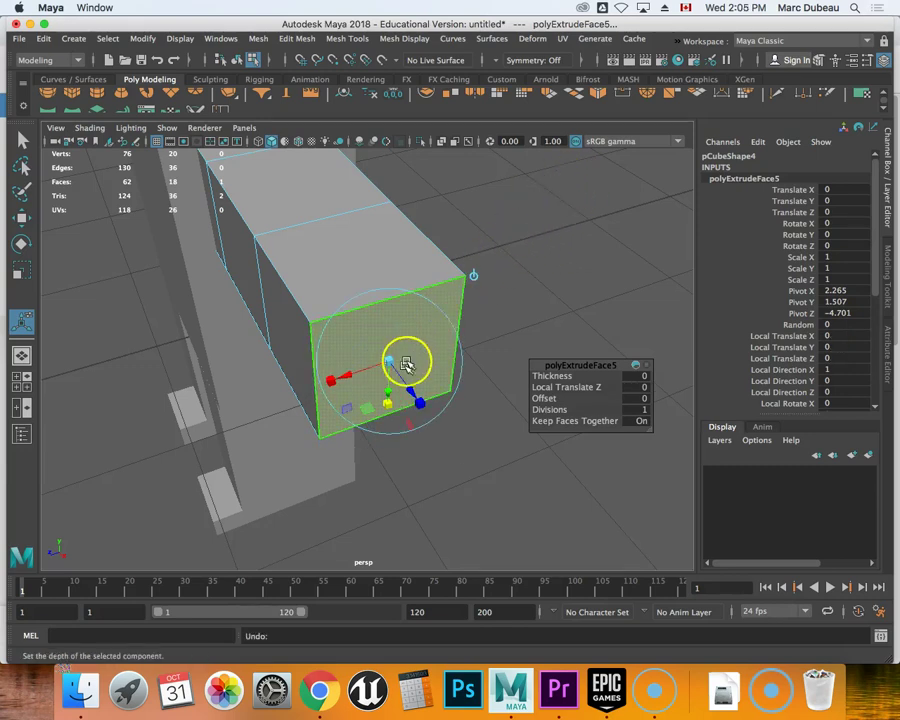
drag(390, 403, 392, 383)
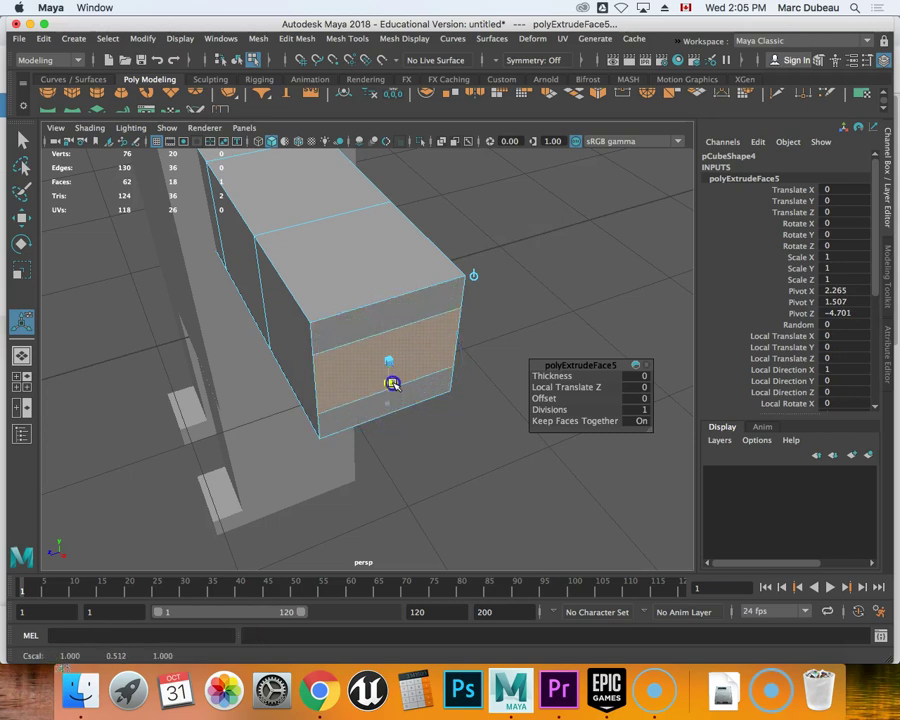
Extrude the upper strip of the arm's end outward, and extrude the lower strip by about 0.195, as two fingers
click(402, 314)
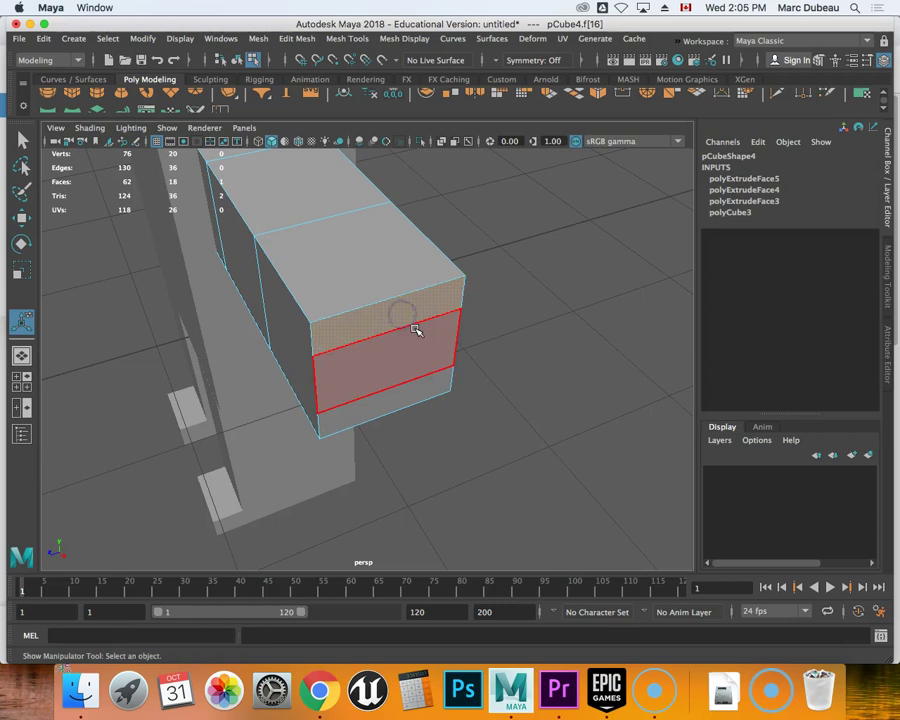
click(560, 100)
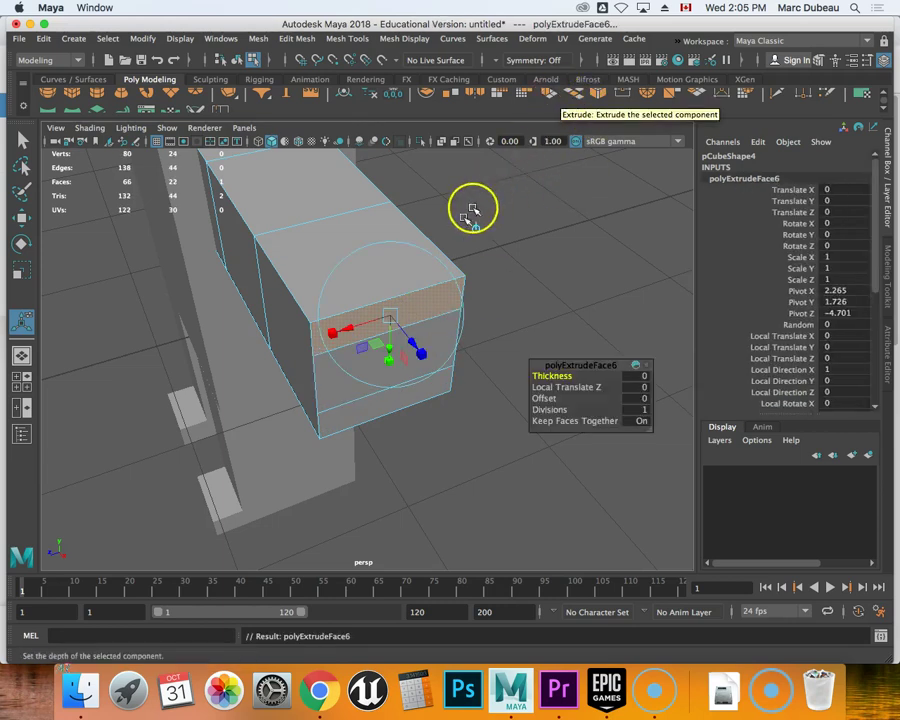
drag(420, 350, 466, 395)
click(339, 421)
click(340, 421)
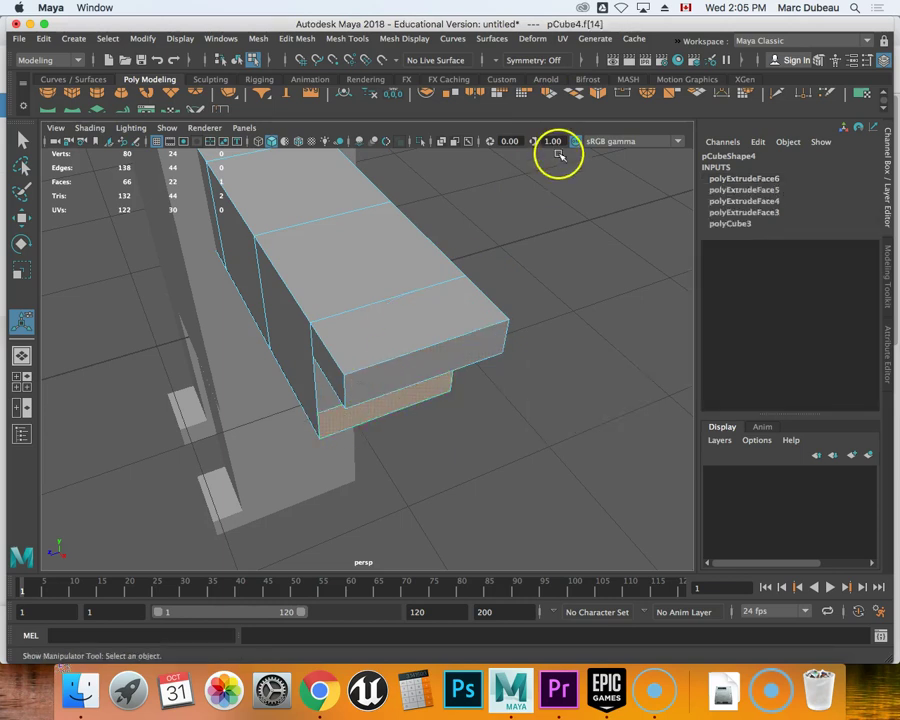
key(ctrl+e)
drag(405, 428, 433, 472)
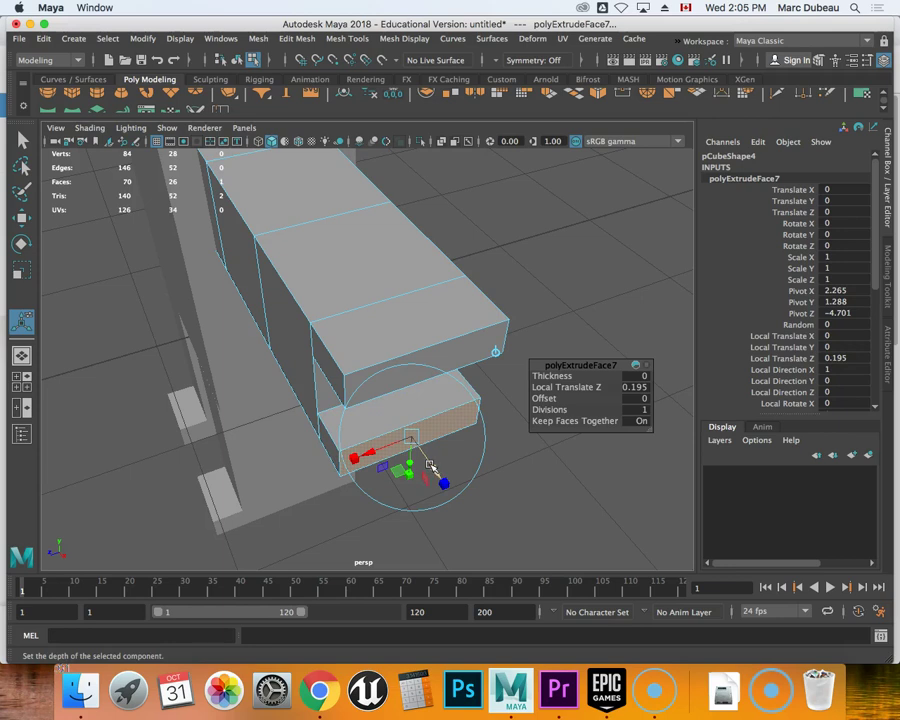
Leave face editing on the arm and select the whole arm as an object
key(r)
drag(414, 436, 460, 432)
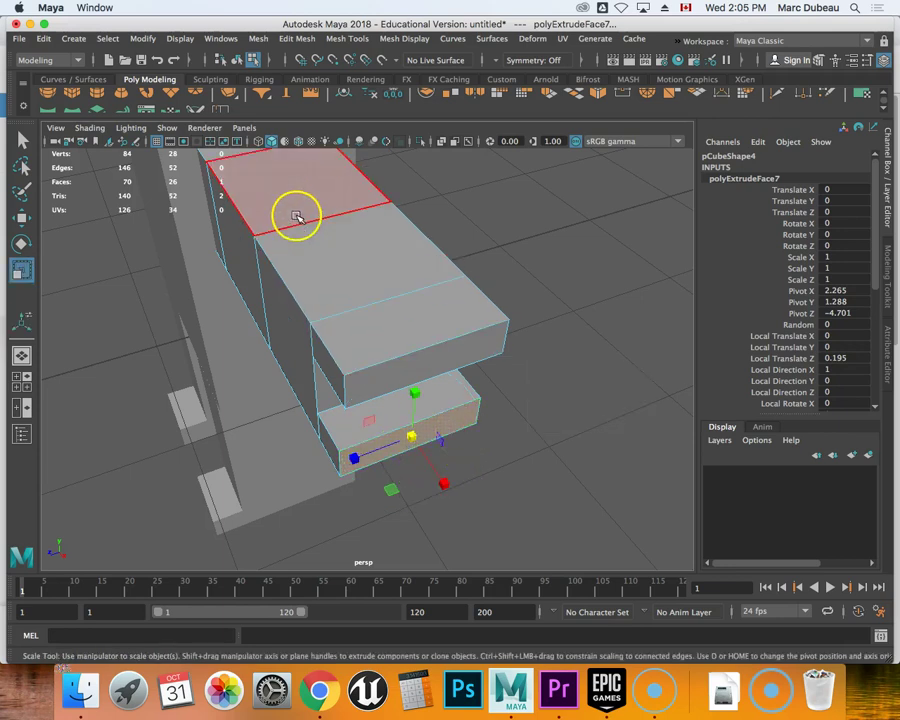
alt+drag(507, 272, 412, 247)
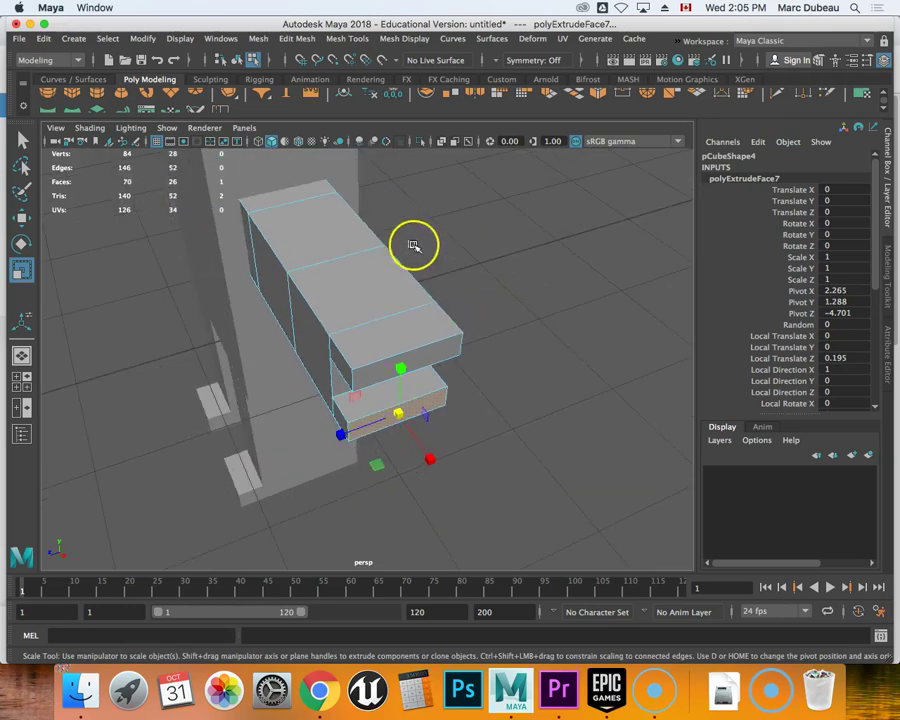
shift+click(285, 203)
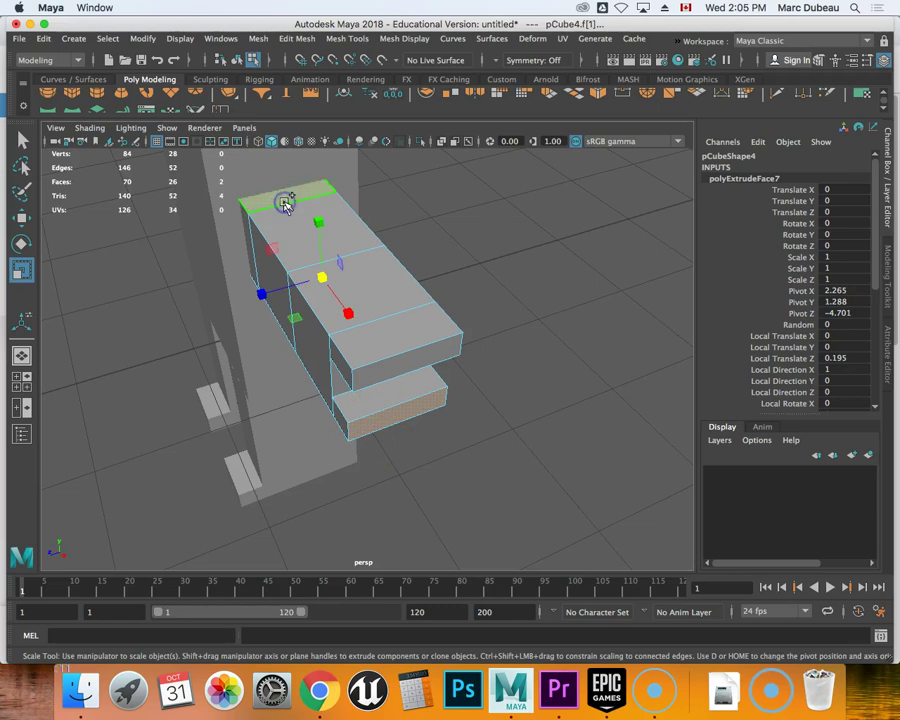
shift+click(300, 226)
right_drag(482, 232, 548, 210)
click(270, 203)
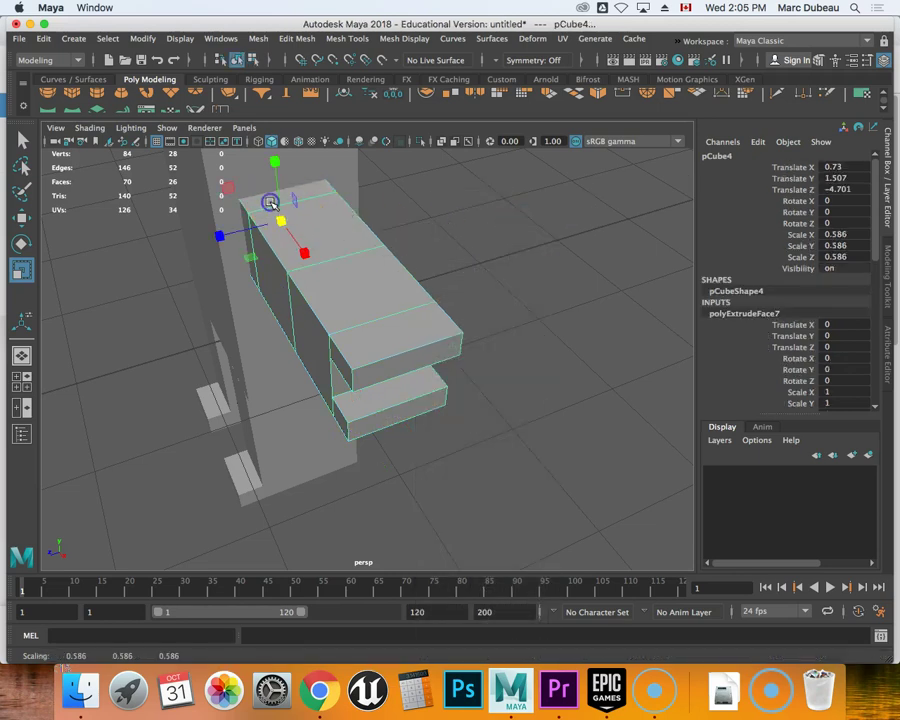
click(267, 200)
shift+click(323, 229)
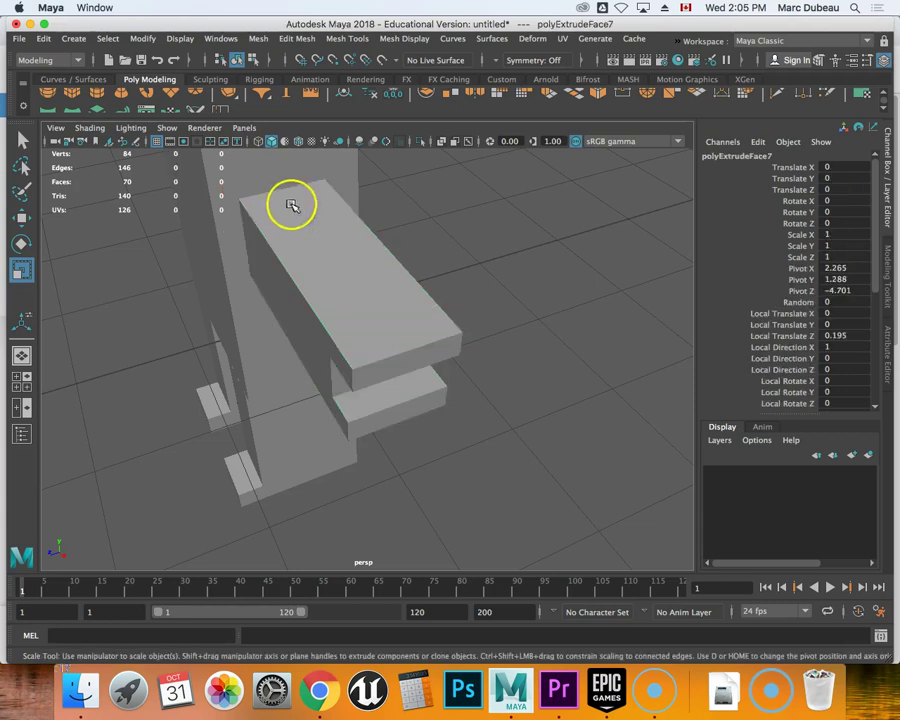
click(300, 207)
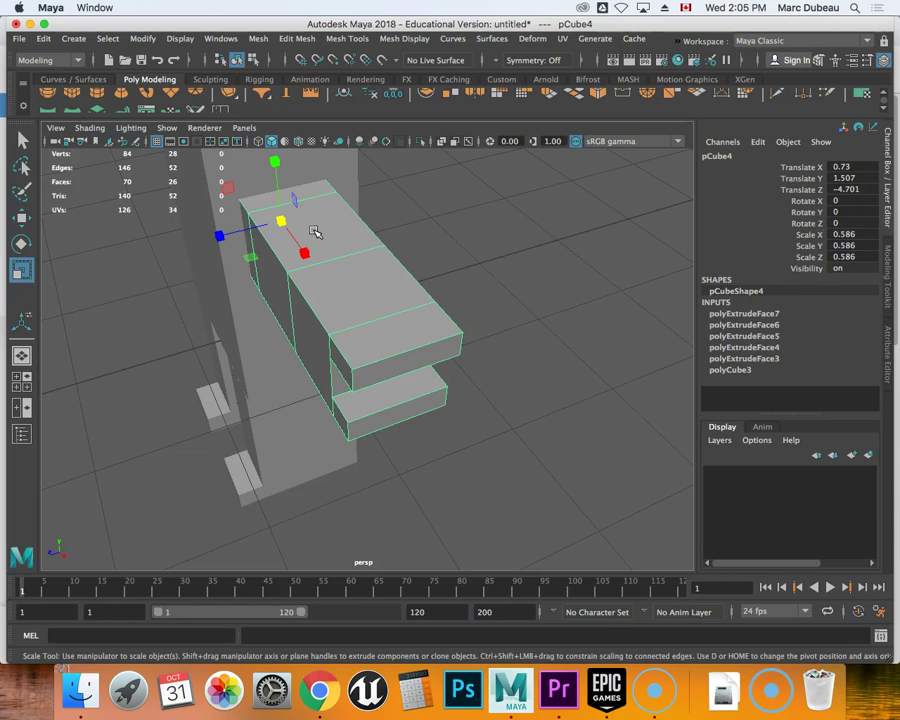
Duplicate the arm and move the copy behind the body to about -5.792 in Z
key(super+d)
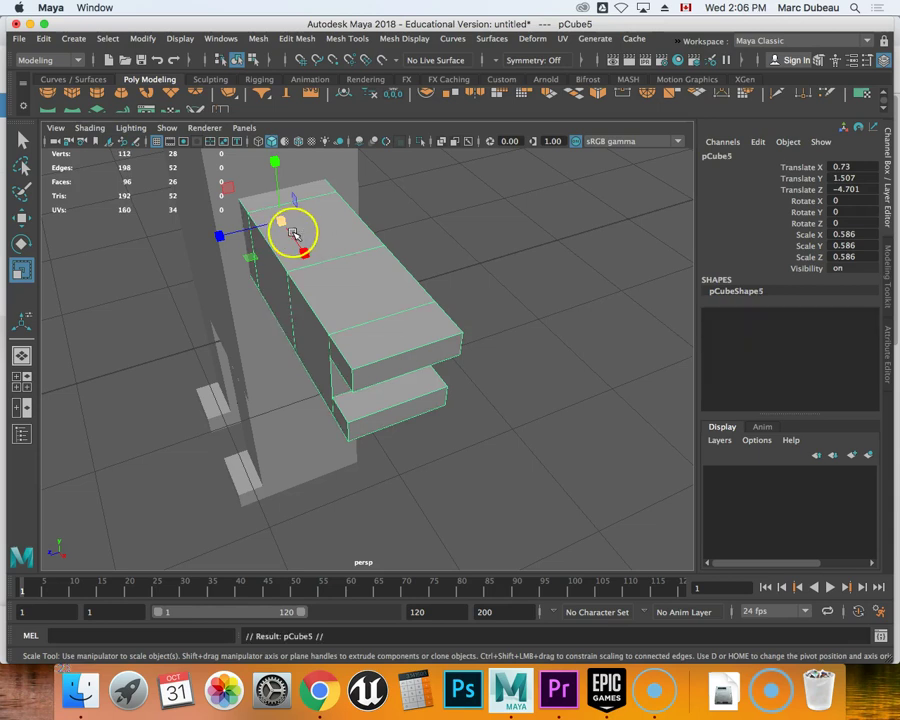
key(w)
drag(257, 229, 392, 225)
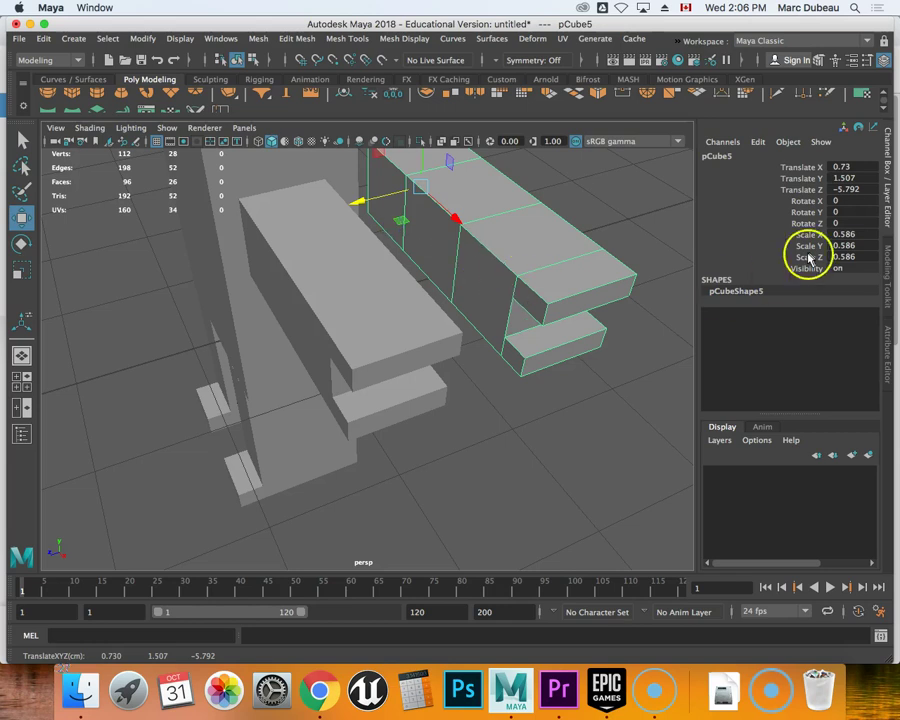
Try rotating the copied arm 180 degrees about X and undo the rotation
click(854, 209)
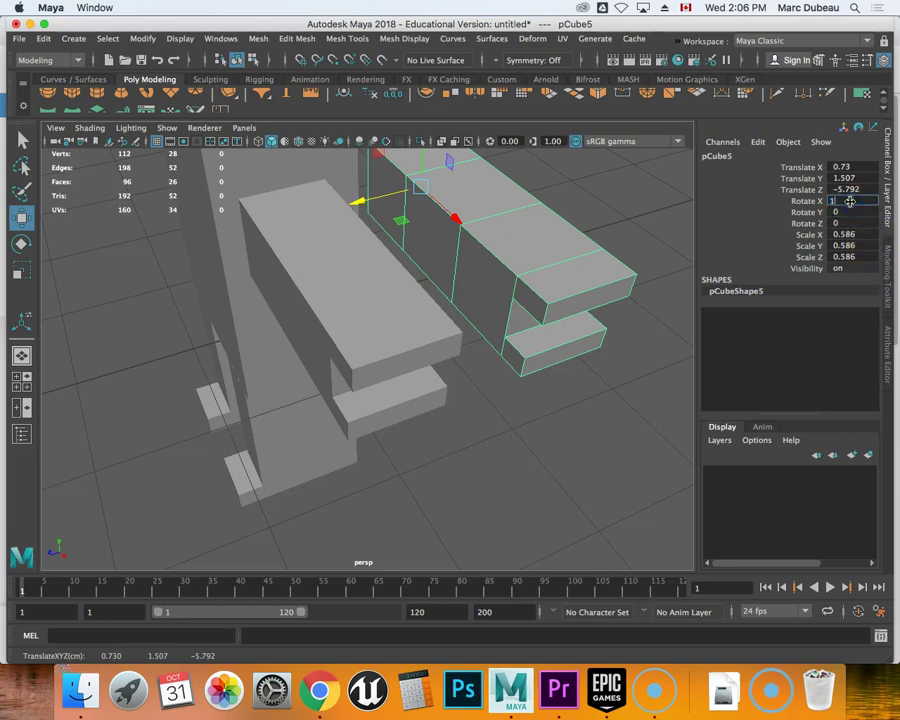
key(Return)
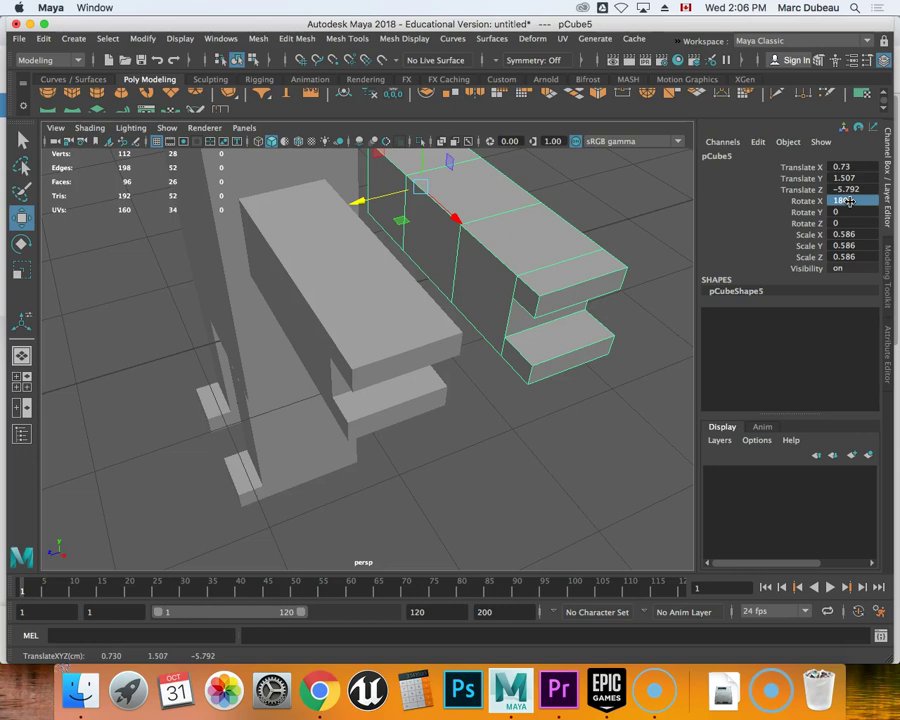
key(super+z)
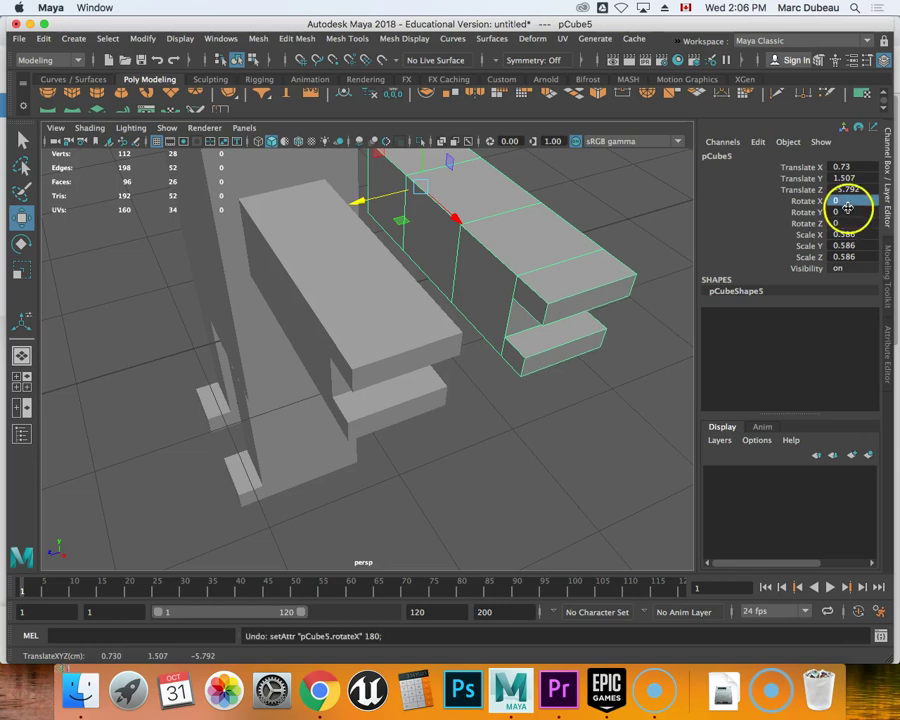
Set the copied arm's Y rotation to 180 and move it across the body to about -0.715 in X
click(847, 211)
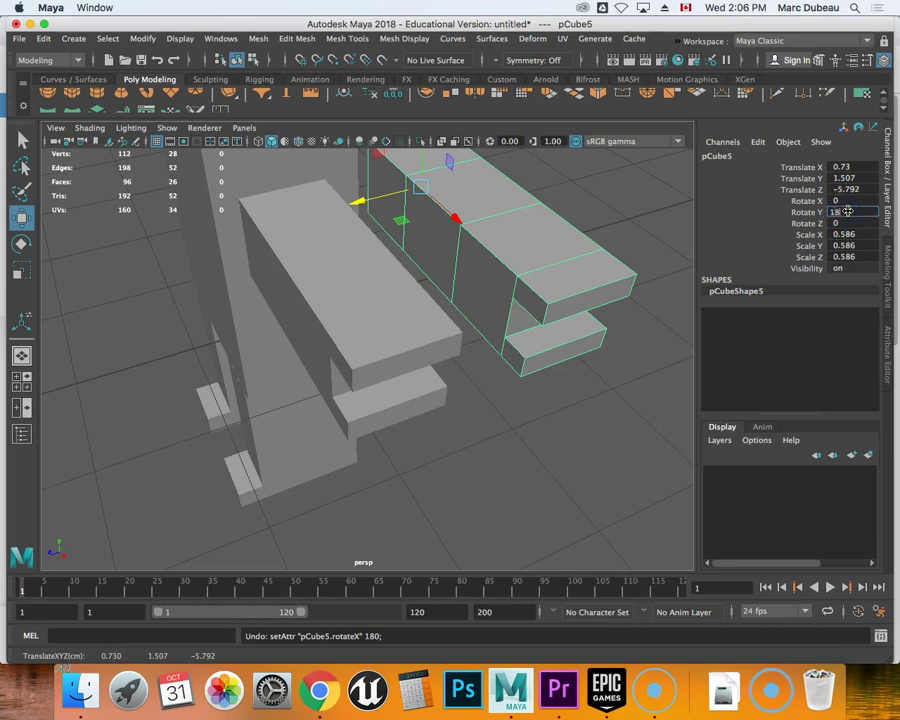
key(Return)
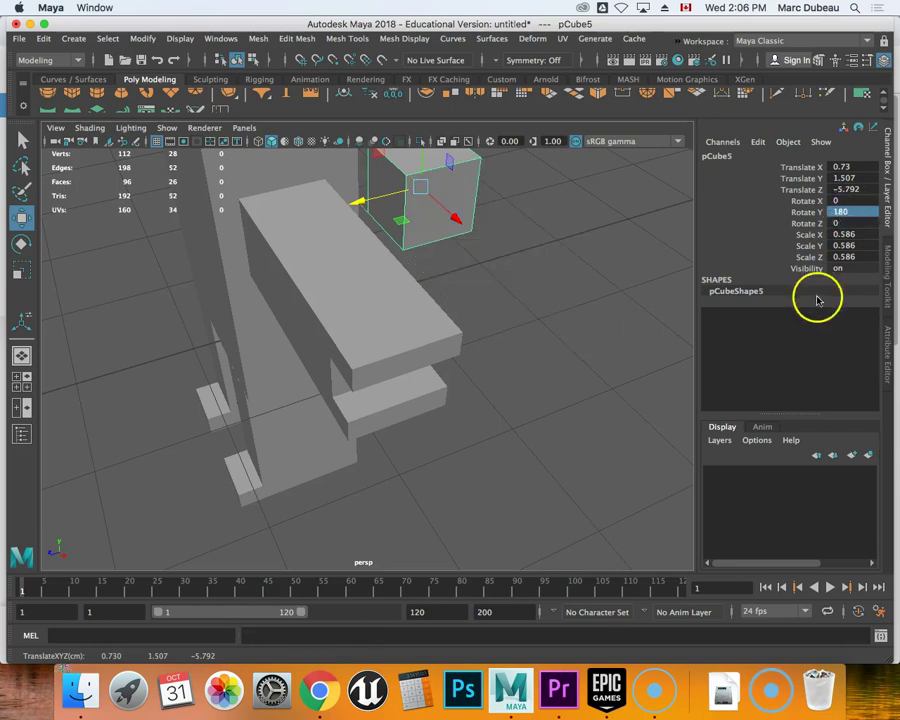
scroll(466, 260, up, 3)
scroll(475, 298, down, 8)
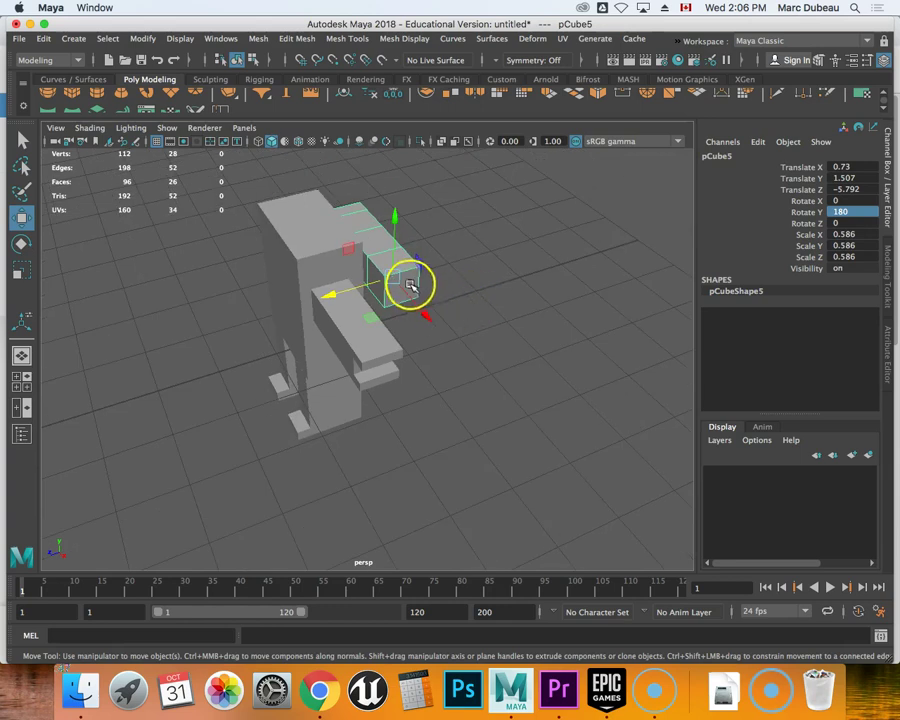
drag(404, 292, 364, 249)
alt+drag(455, 313, 641, 277)
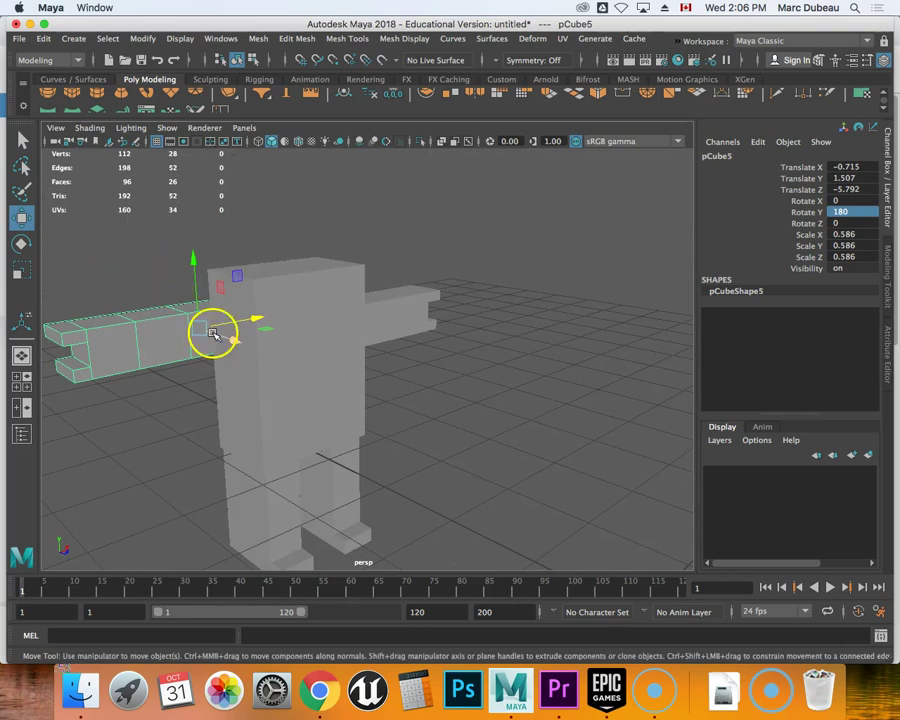
Position the copied arm against the body's bare side at about -0.835 in X and -4.663 in Z
click(176, 328)
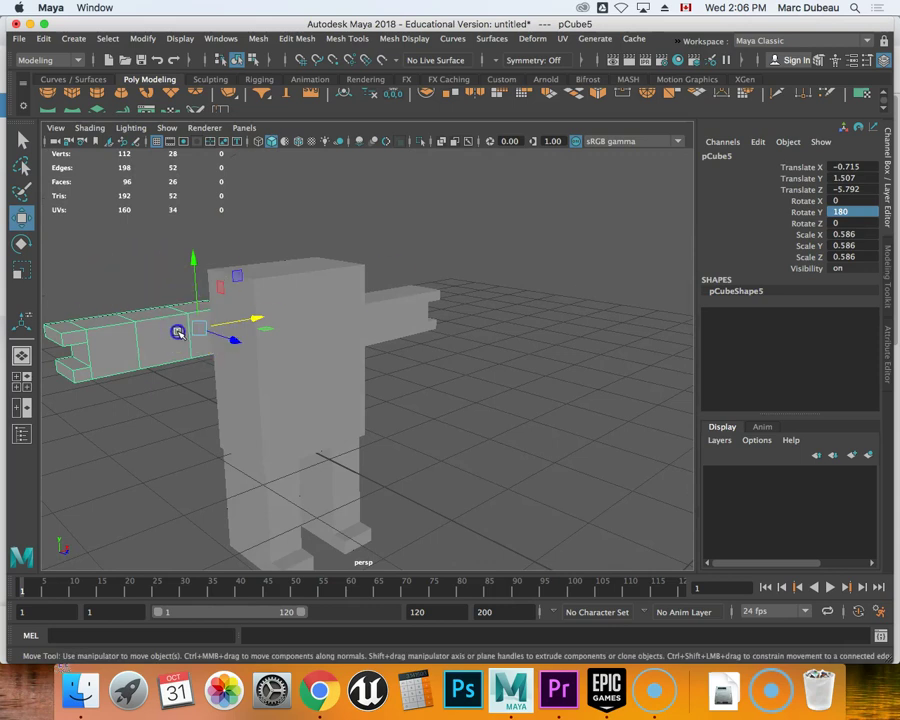
drag(176, 324, 215, 372)
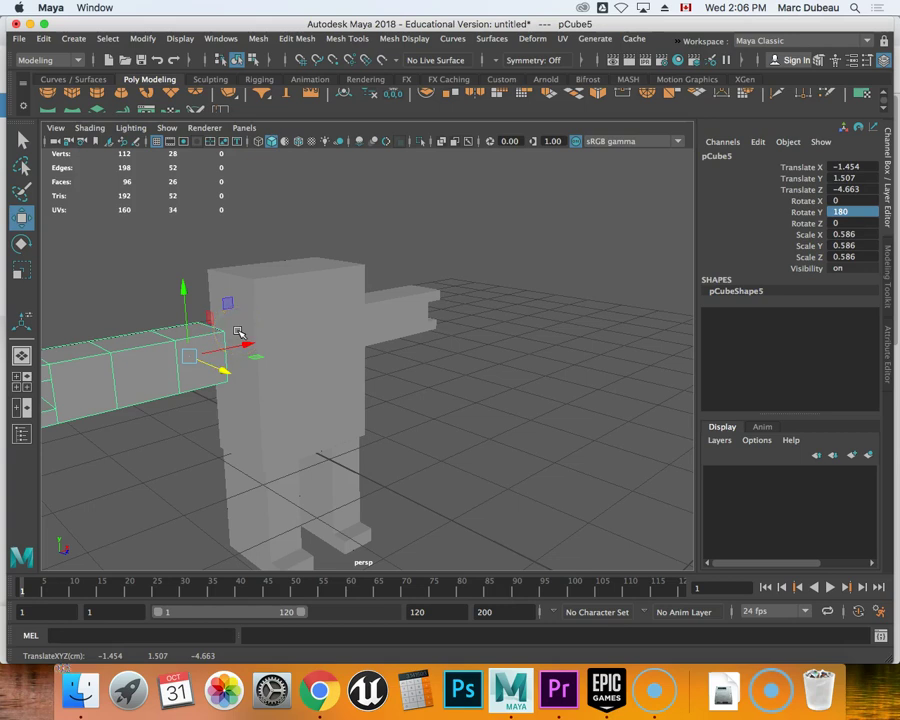
drag(210, 343, 249, 345)
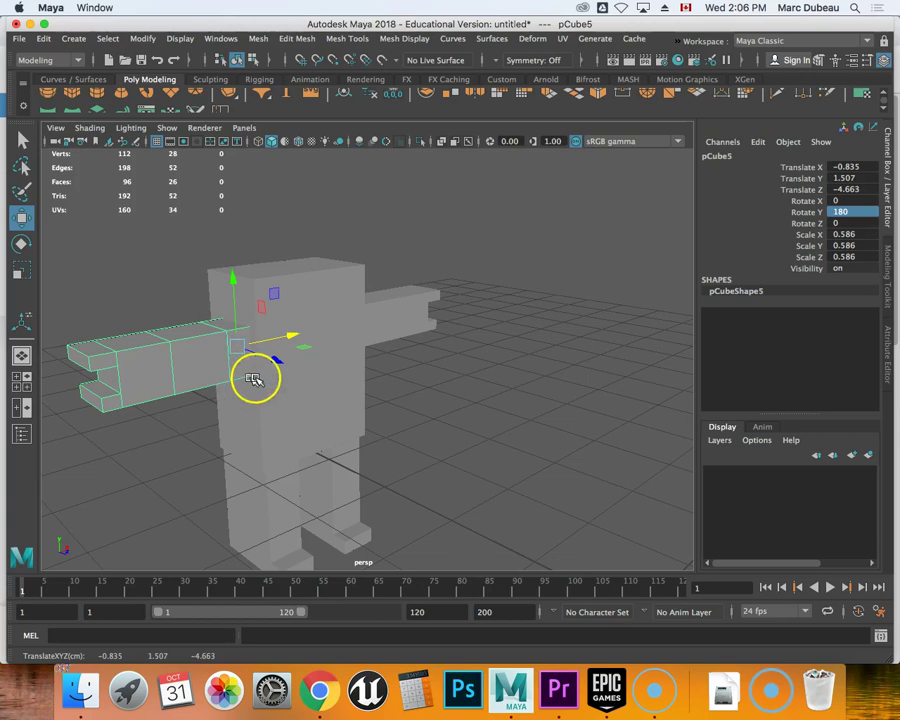
Try moving the copied arm further into the body to about -0.709 in X and undo the move
drag(484, 428, 380, 416)
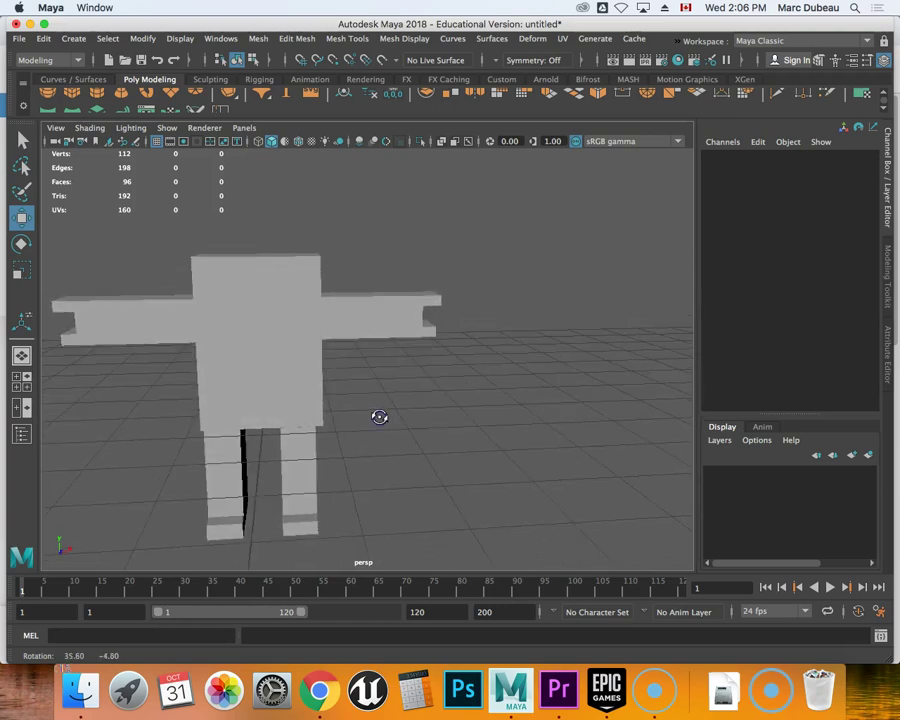
click(145, 326)
drag(261, 318, 269, 320)
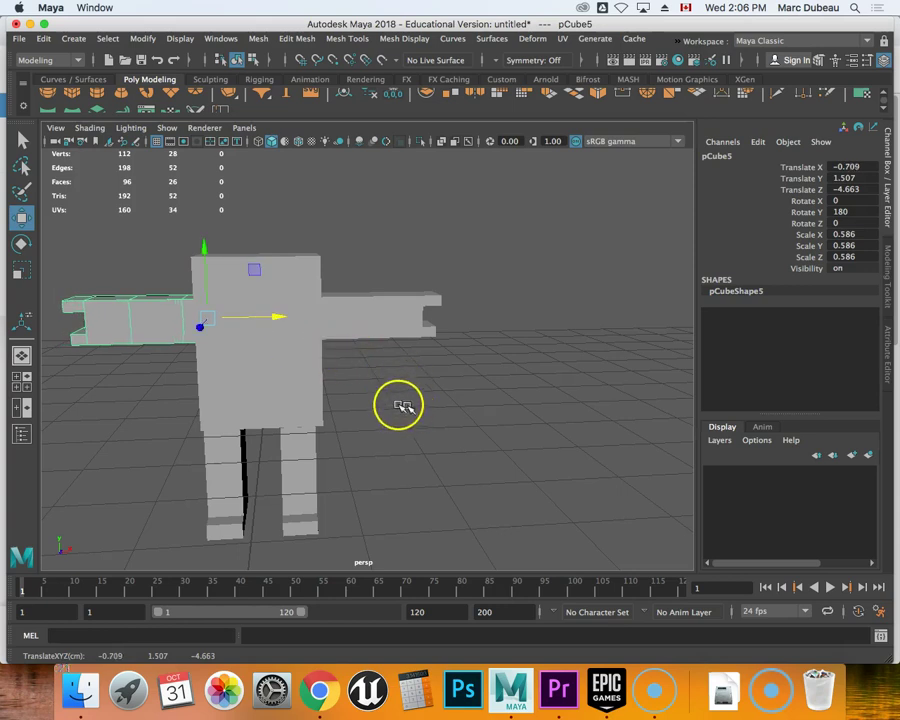
key(ctrl+z)
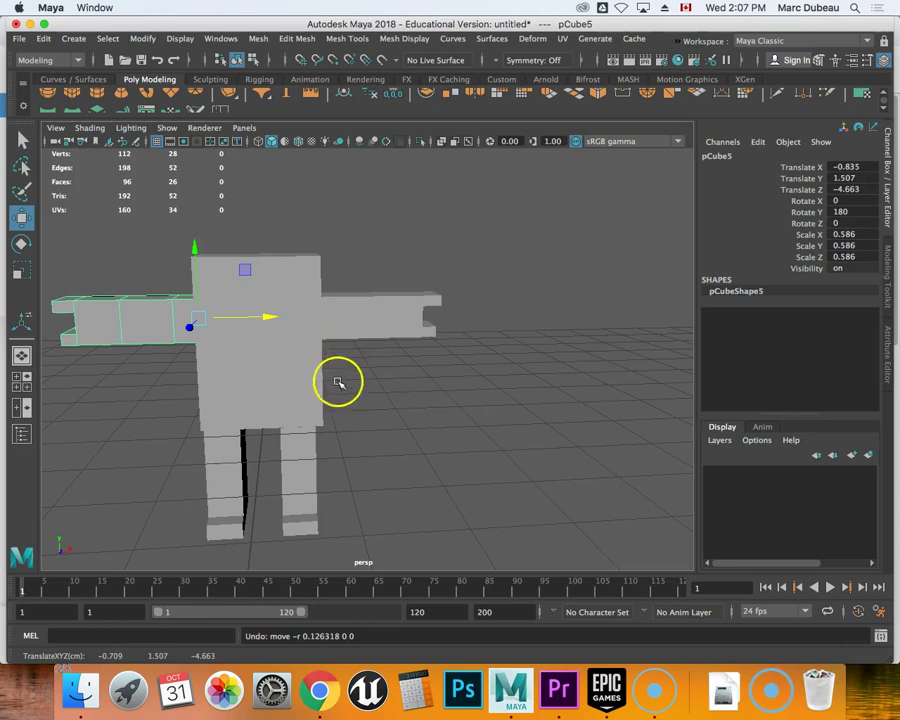
click(397, 395)
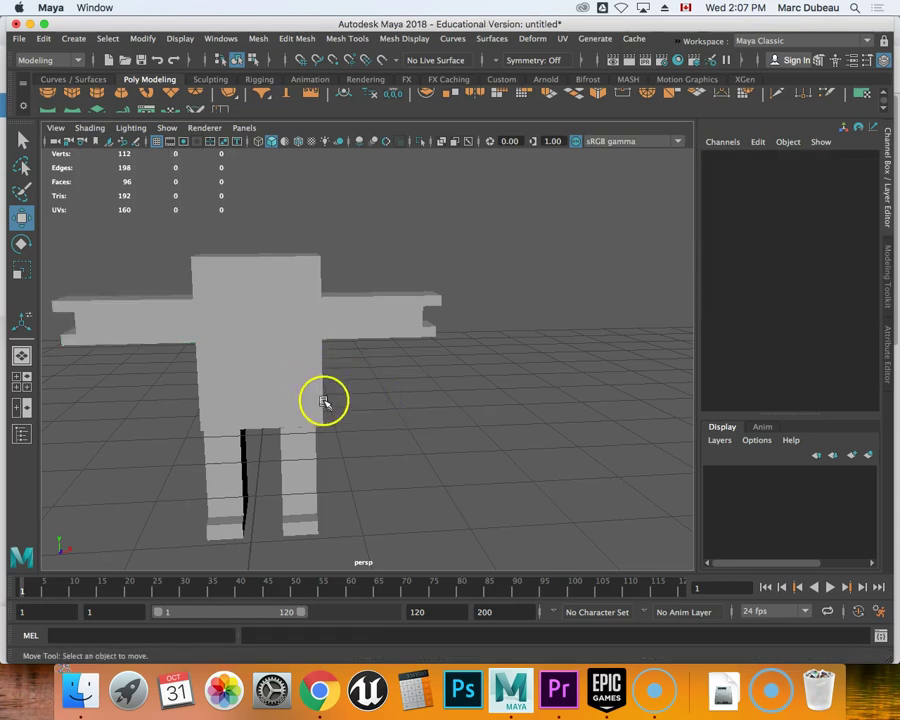
Align the copied arm with the opposite arm in the front view by moving it to about -0.772 in X
scroll(322, 404, up, 5)
scroll(322, 404, down, 8)
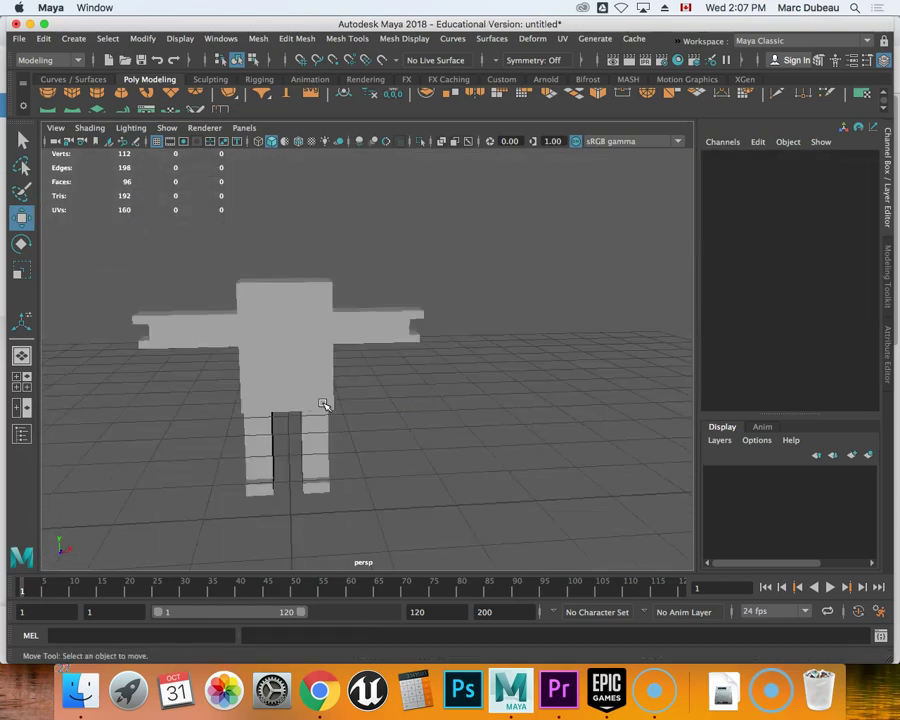
key(space)
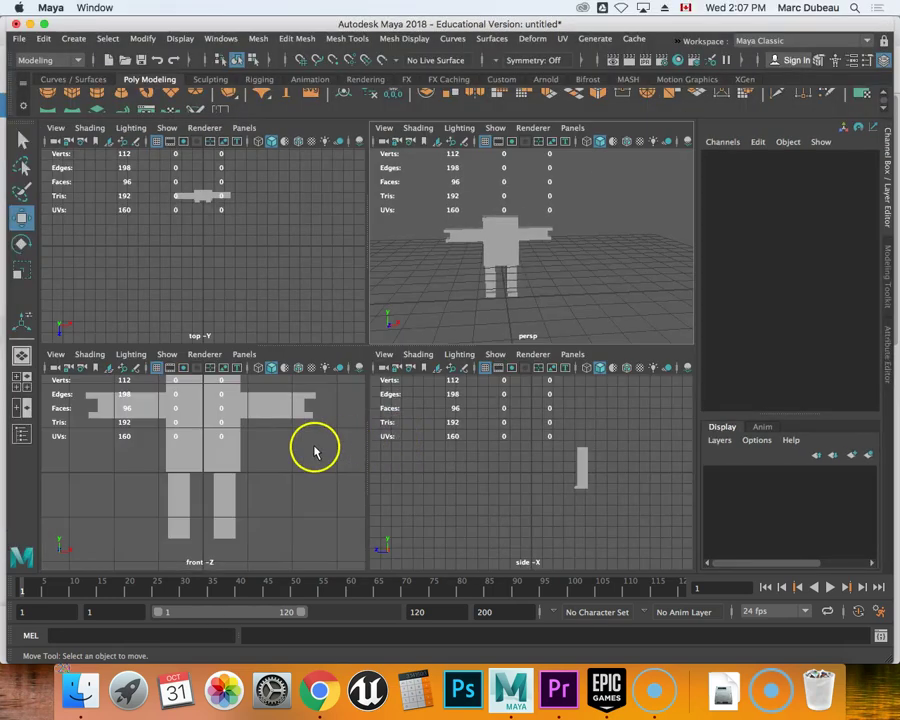
click(106, 402)
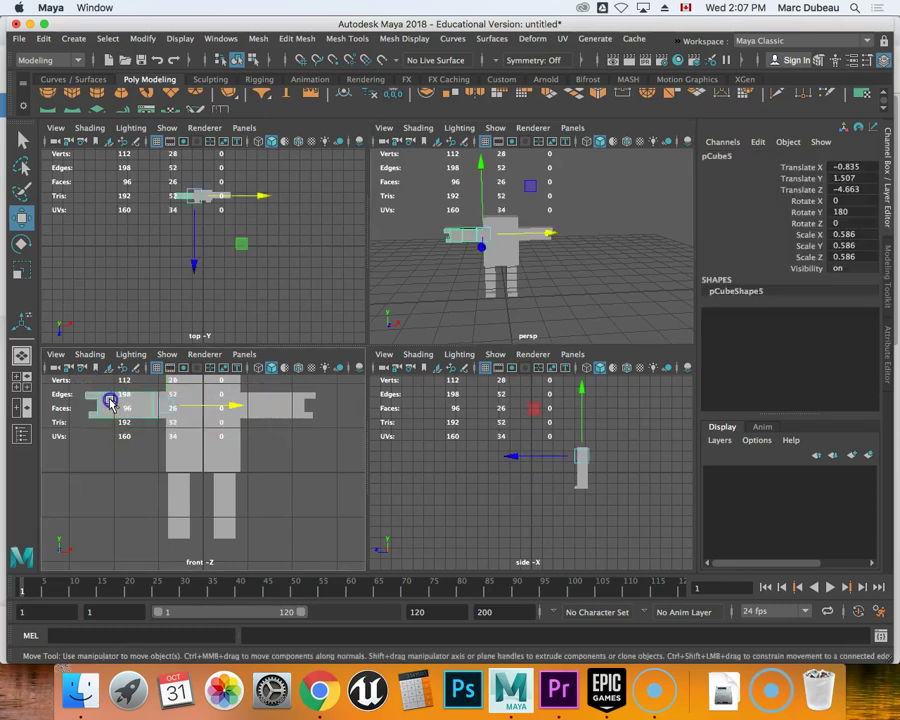
click(232, 404)
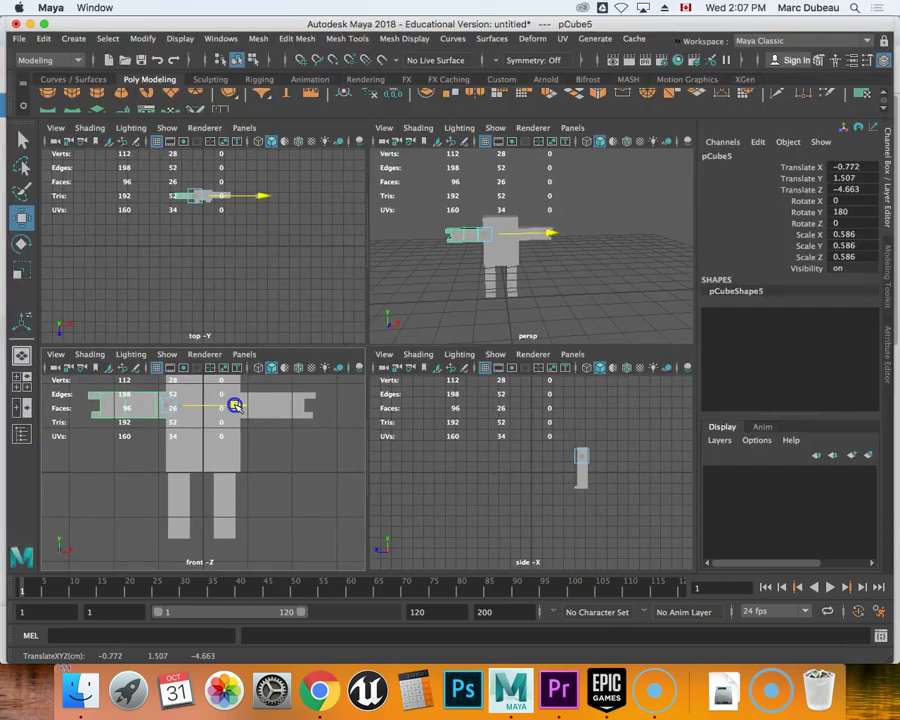
scroll(289, 465, down, 3)
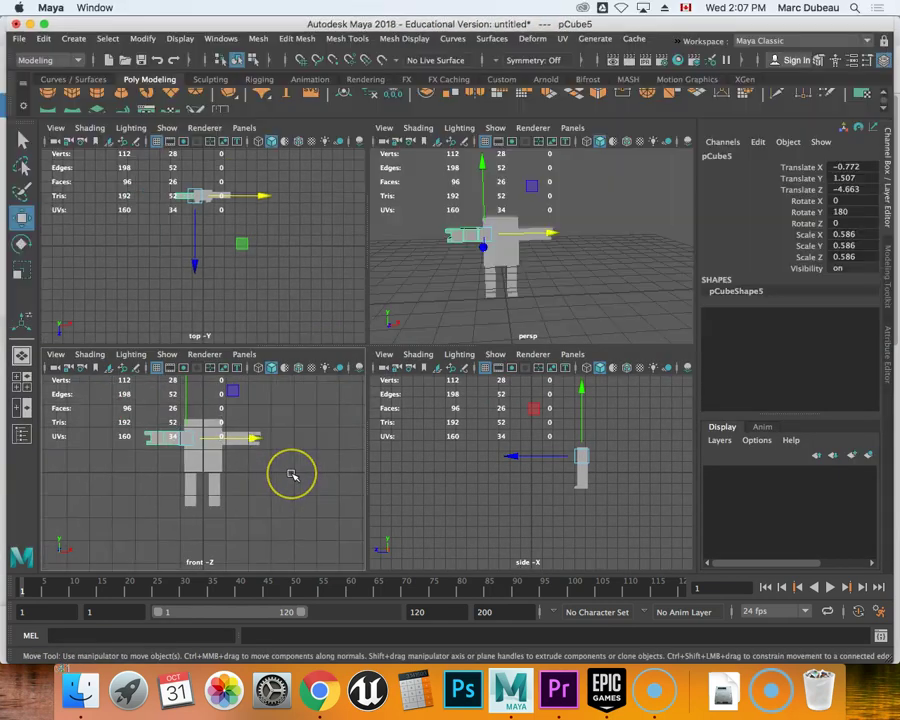
key(space)
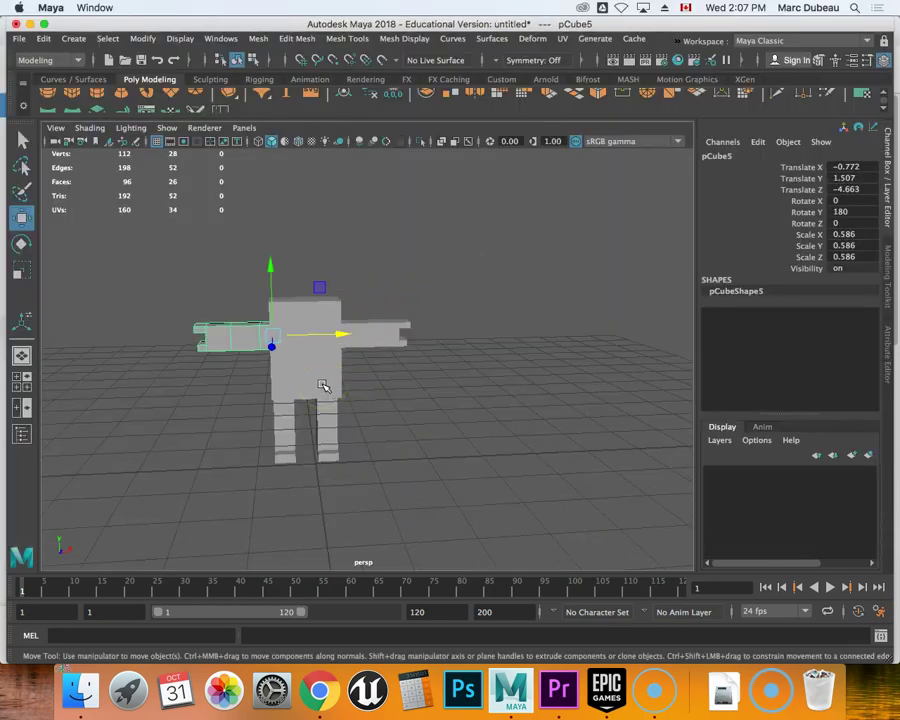
Insert an edge loop around the body, running from arm to arm about midway between front and back
click(307, 326)
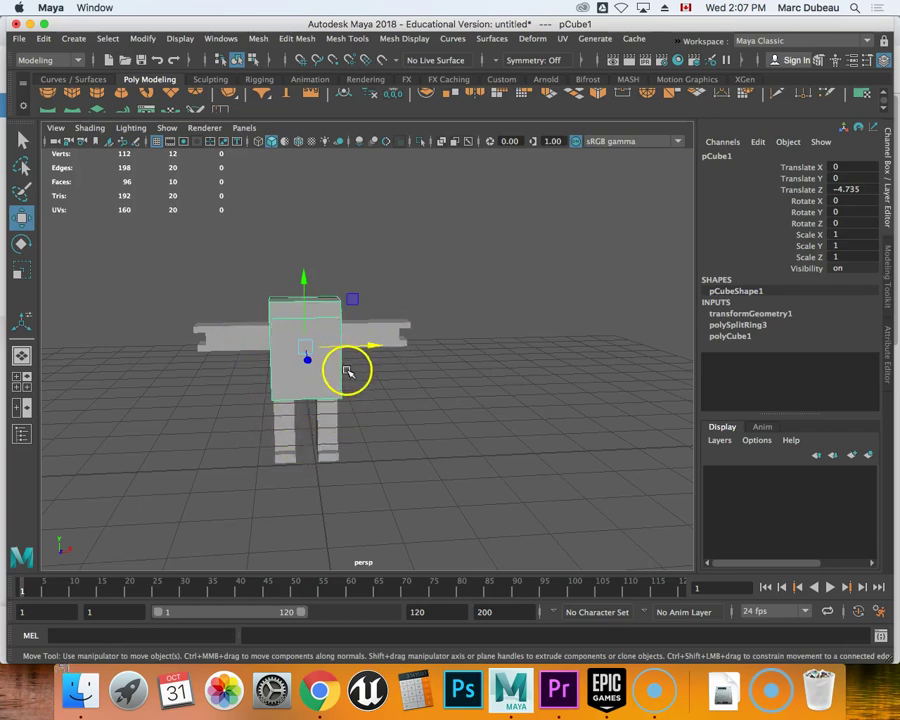
alt+drag(348, 374, 237, 428)
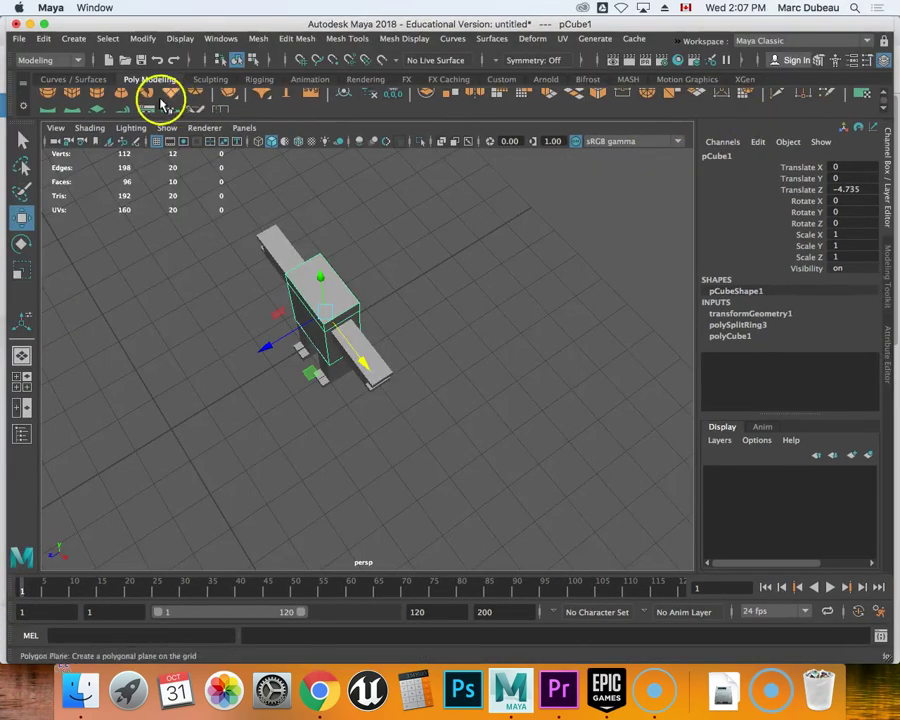
click(221, 105)
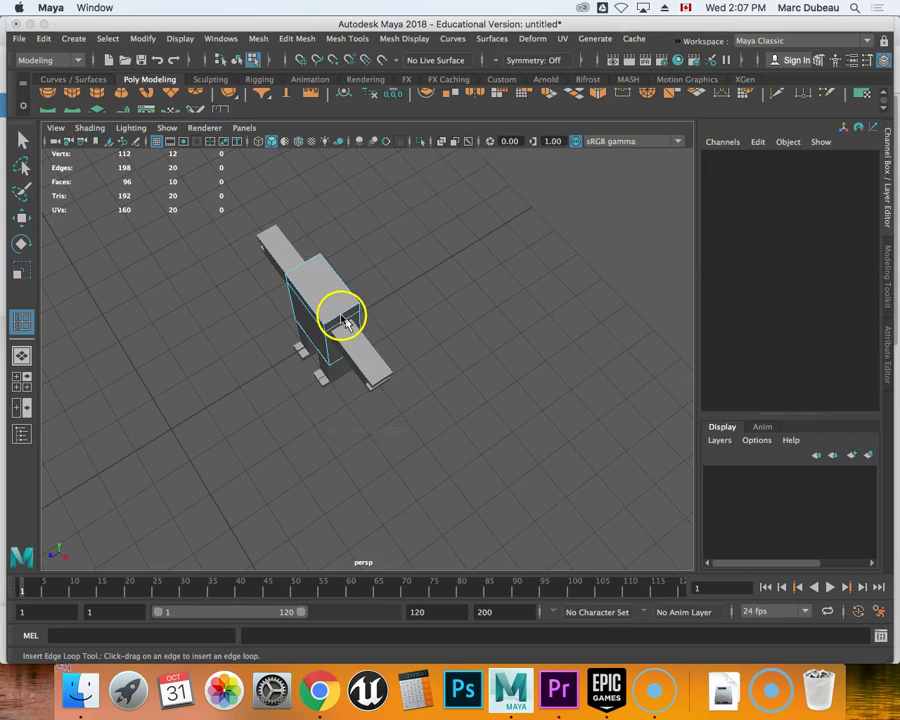
click(341, 318)
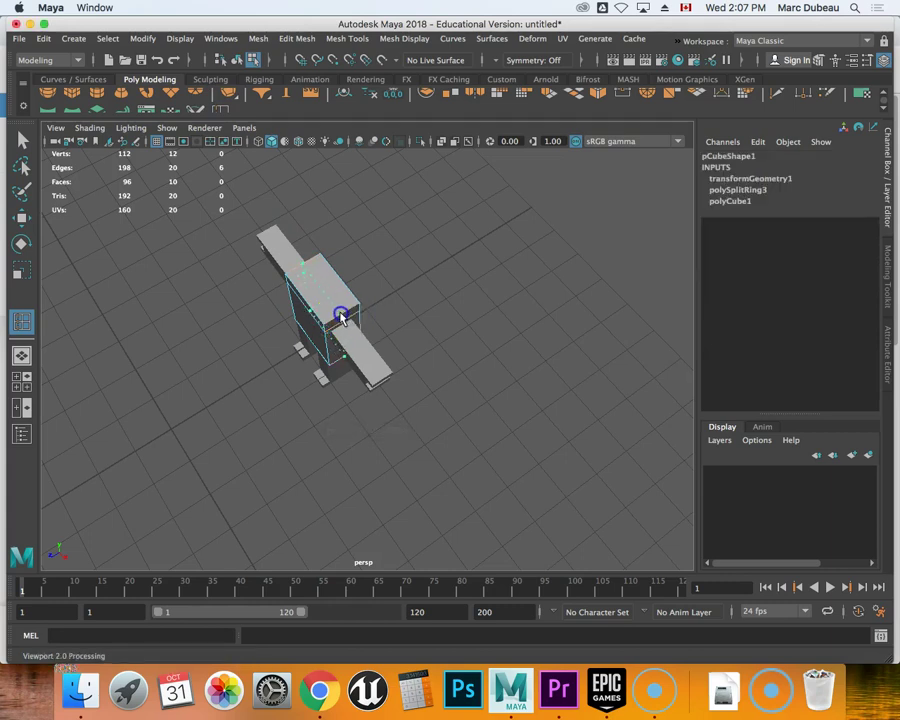
click(341, 318)
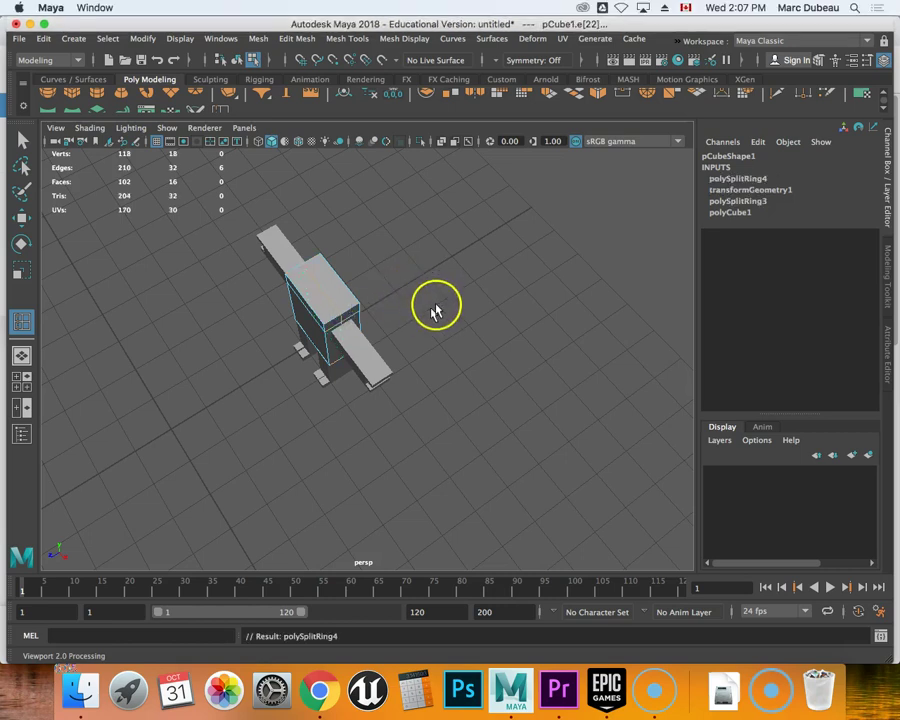
Create a new cube for the head and scale it uniformly to about 0.611
click(74, 97)
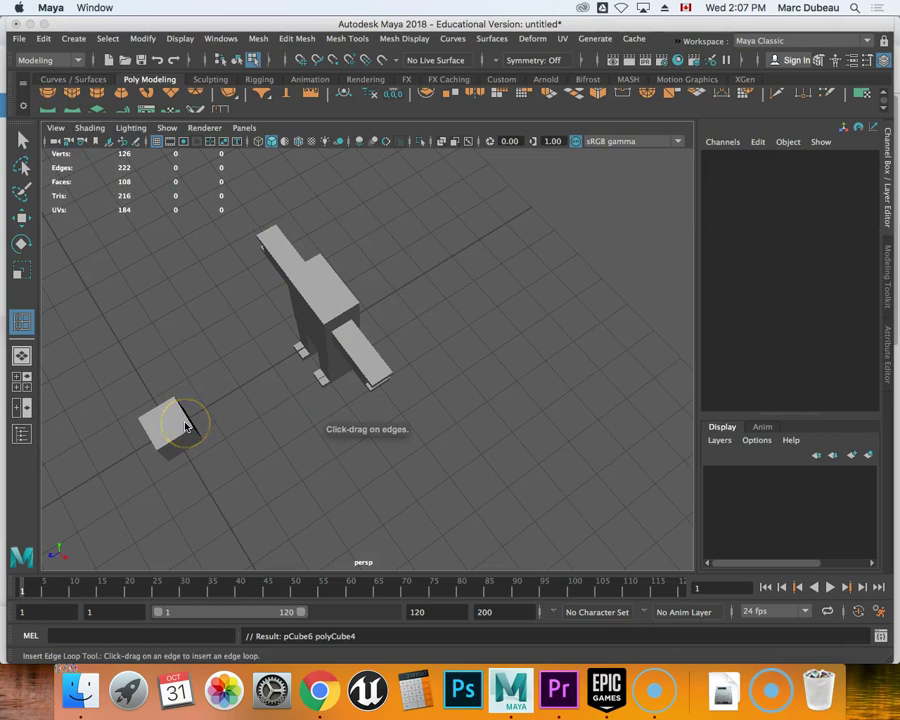
click(186, 427)
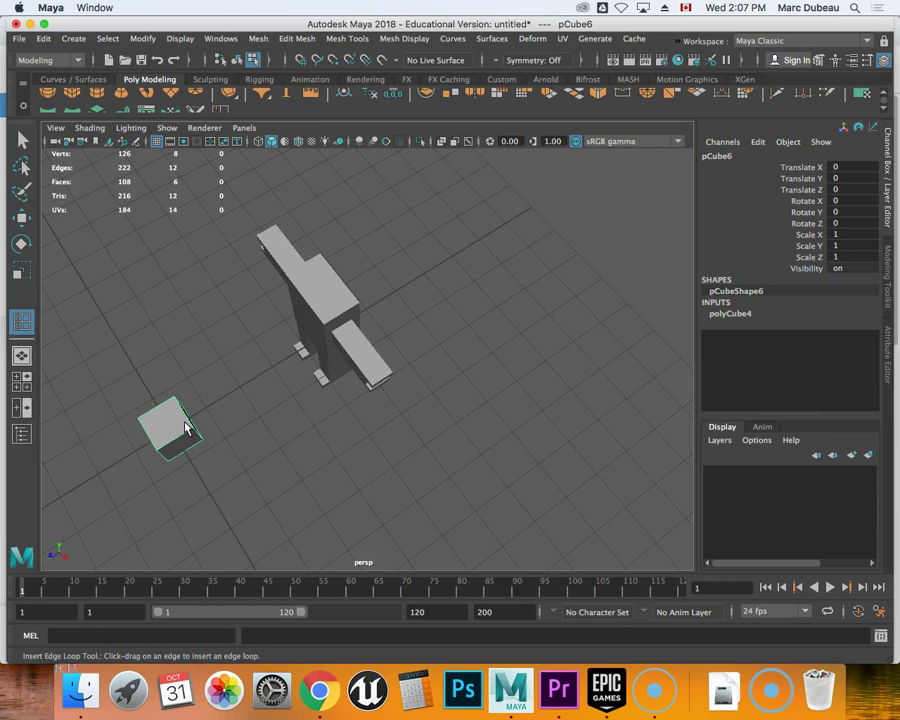
key(r)
mouse_move(167, 431)
mouse_down()
mouse_move(178, 439)
mouse_move(156, 440)
mouse_up()
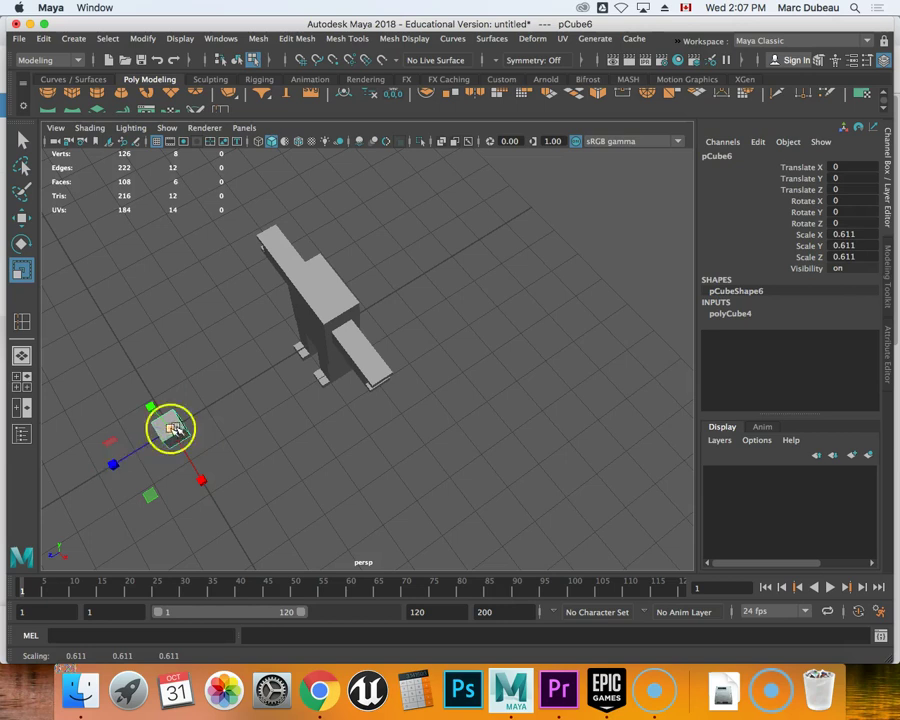
Move the head cube above the body to about 4.083 in Y and -4.477 in Z
key(w)
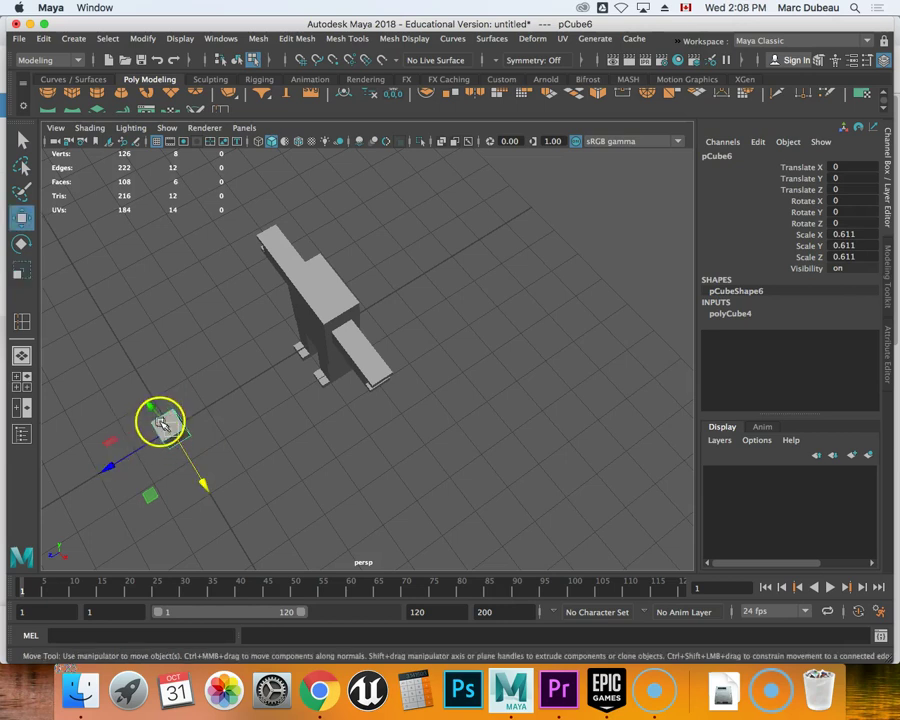
drag(162, 412, 122, 311)
drag(74, 376, 283, 281)
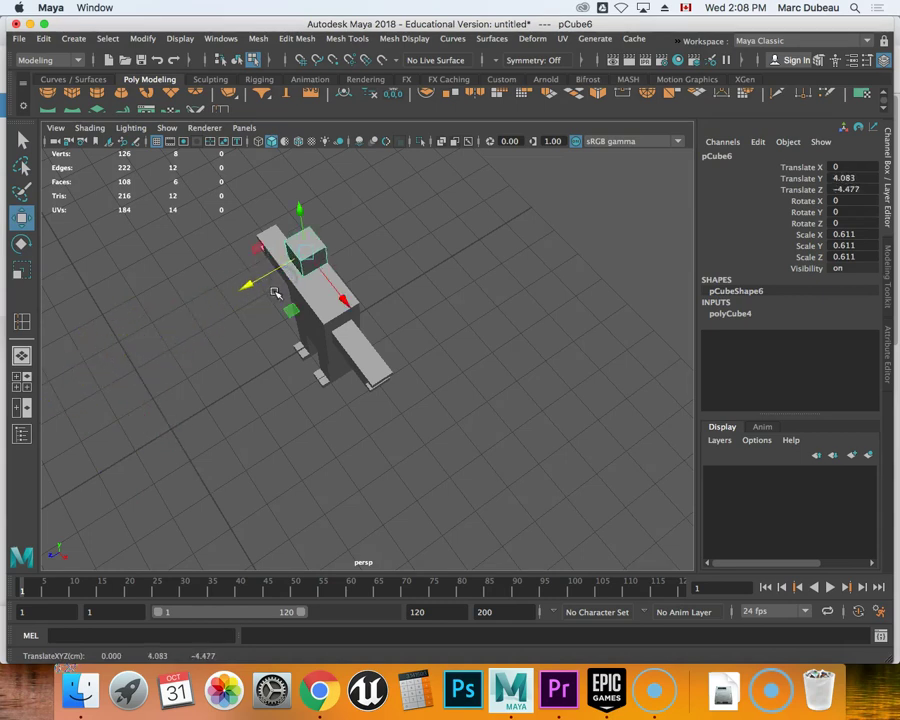
Align the head cube over the body in the side and front views at about -4.641 in Z and 3.3 in Y
key(space)
key(space)
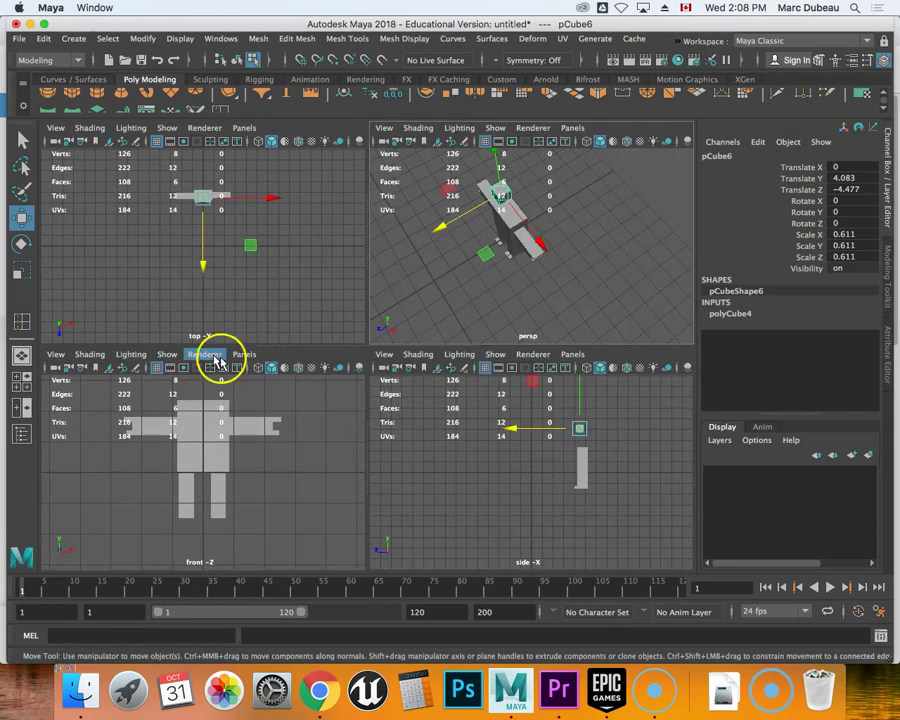
alt+right_drag(345, 455, 299, 457)
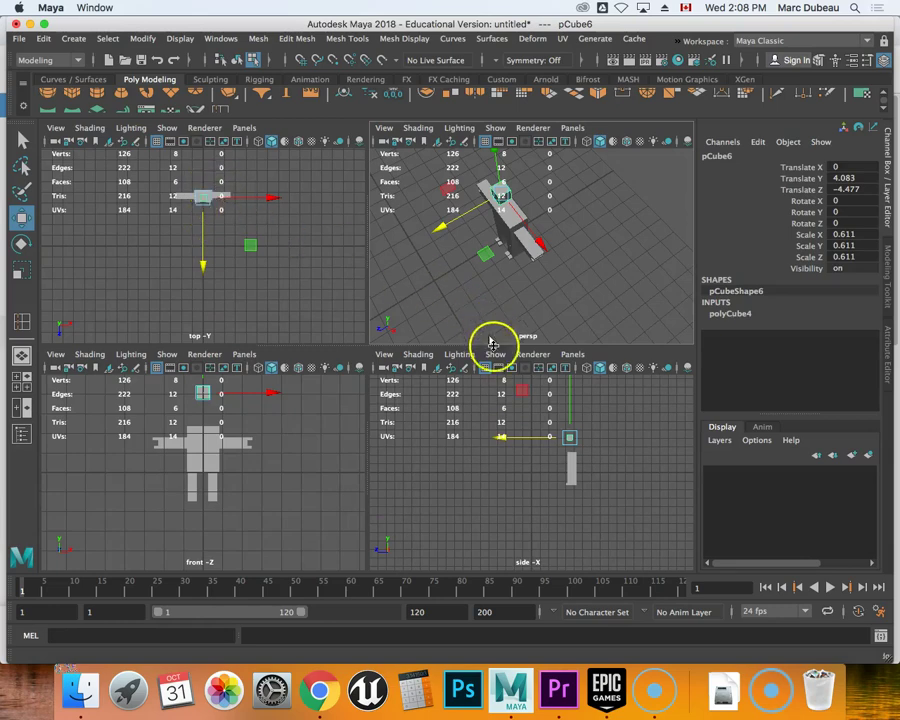
drag(549, 438, 535, 438)
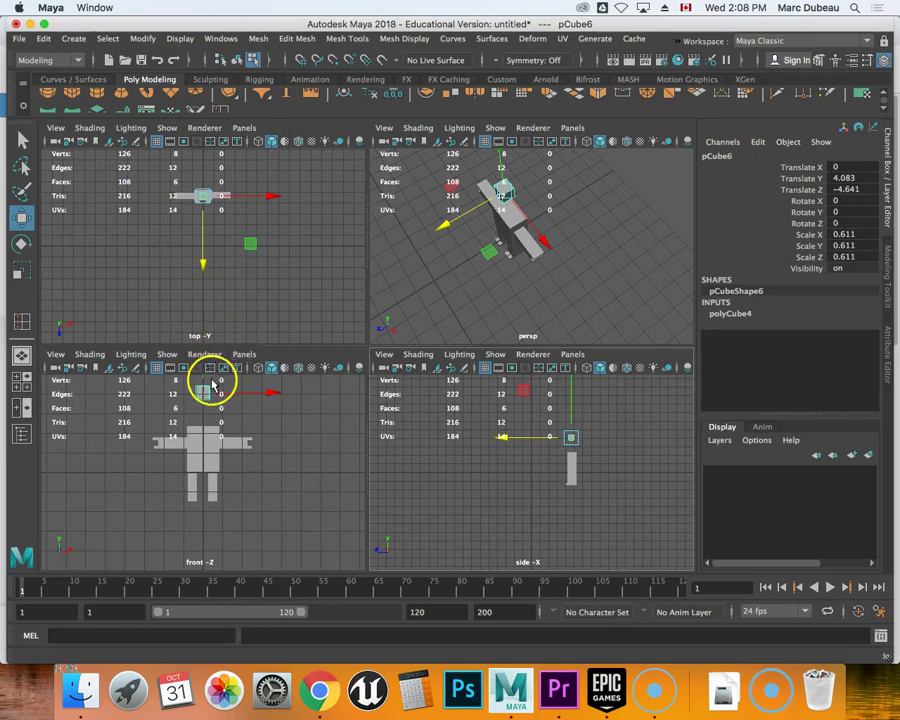
drag(213, 385, 205, 400)
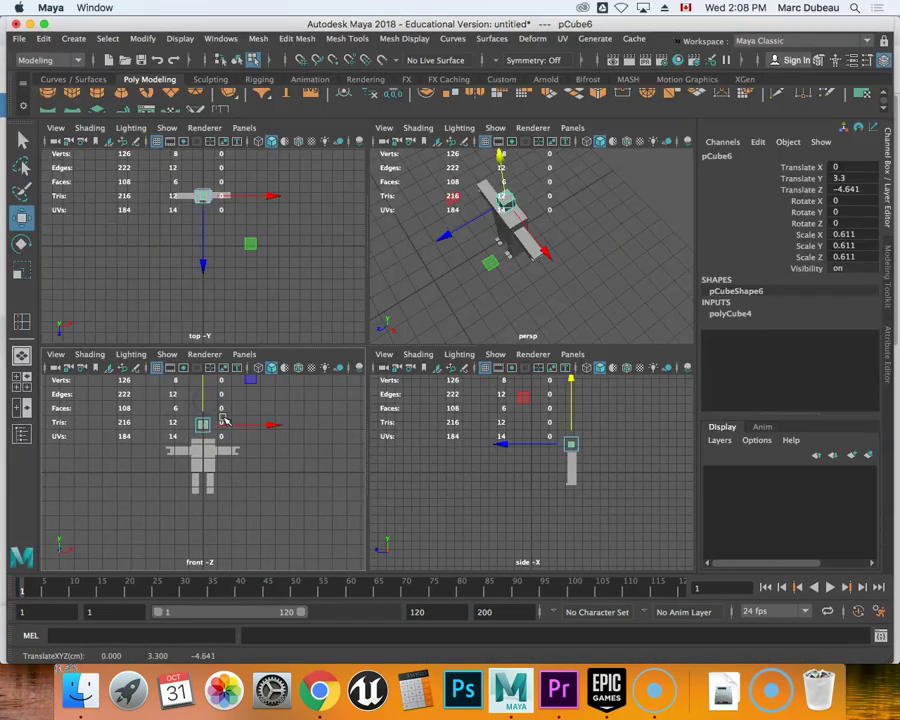
key(super+Tab)
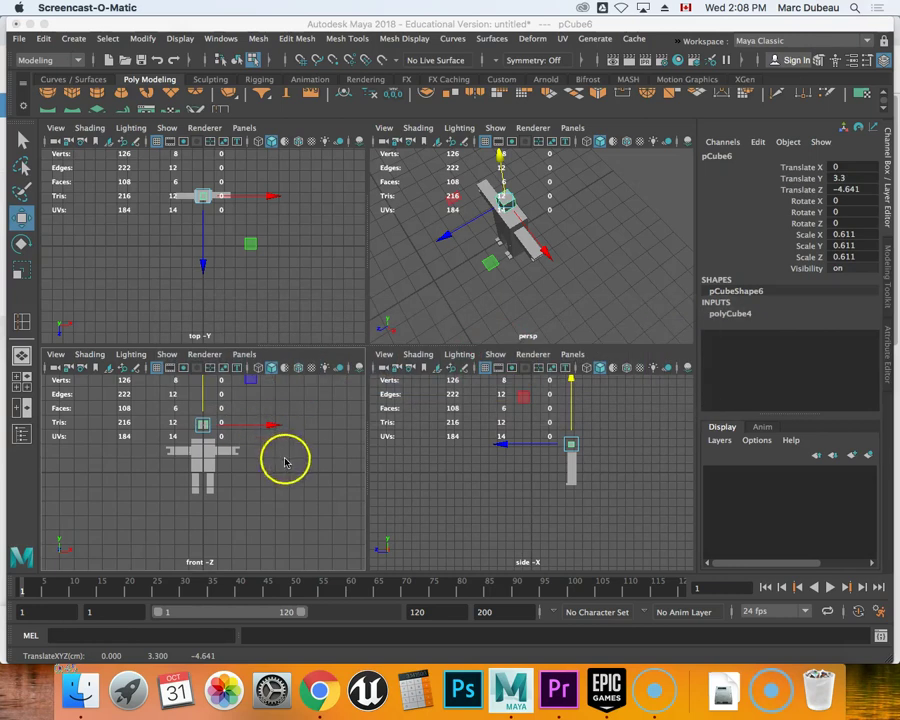
click(297, 466)
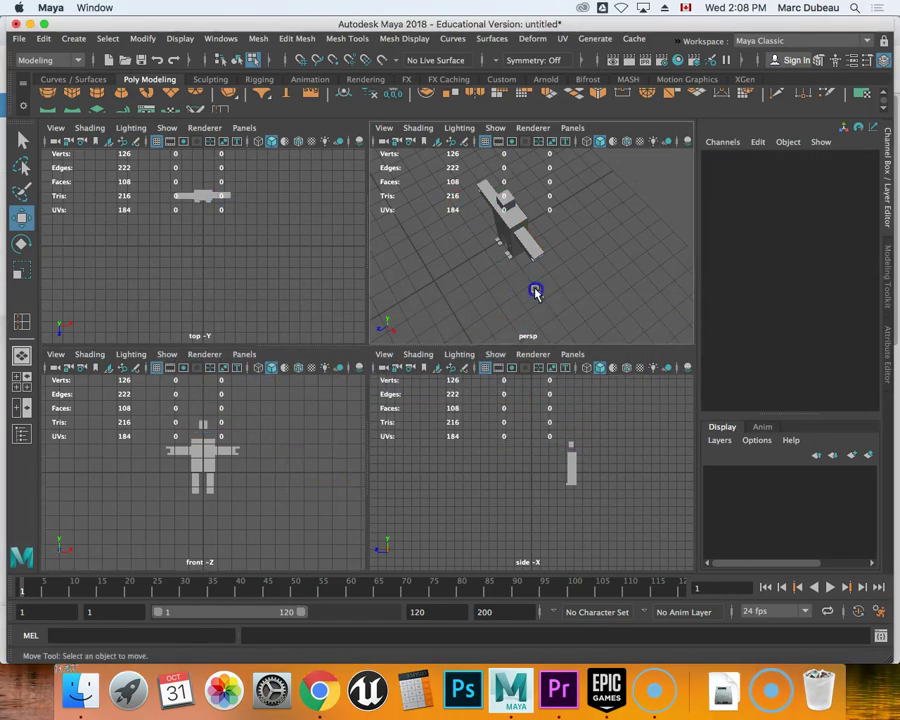
Lower the head cube partly into the body's top, to about 2.36 in Y, to form the neck
key(space)
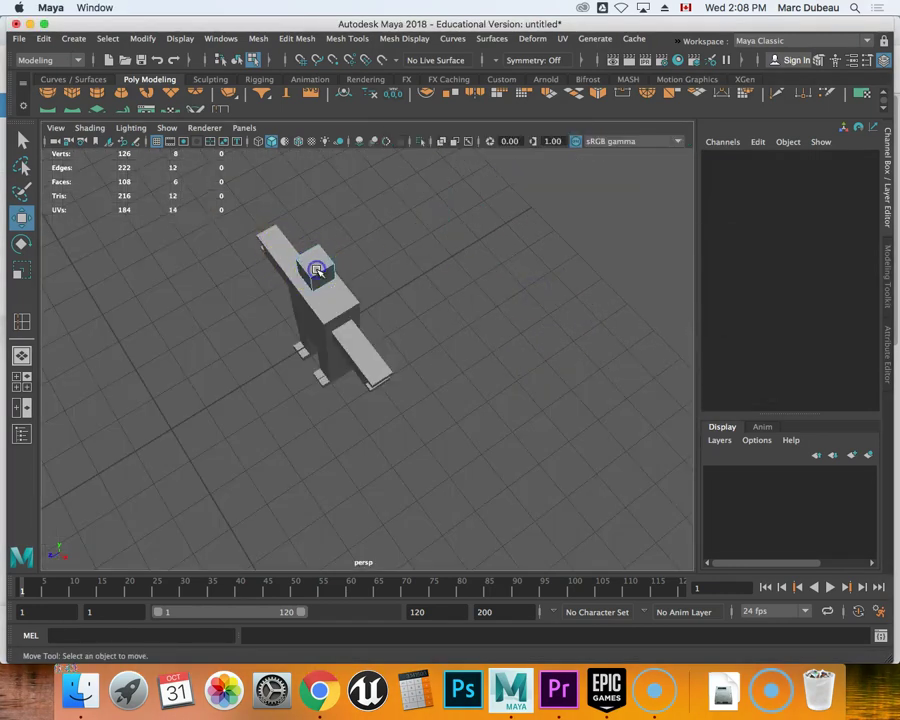
right_drag(316, 270, 358, 257)
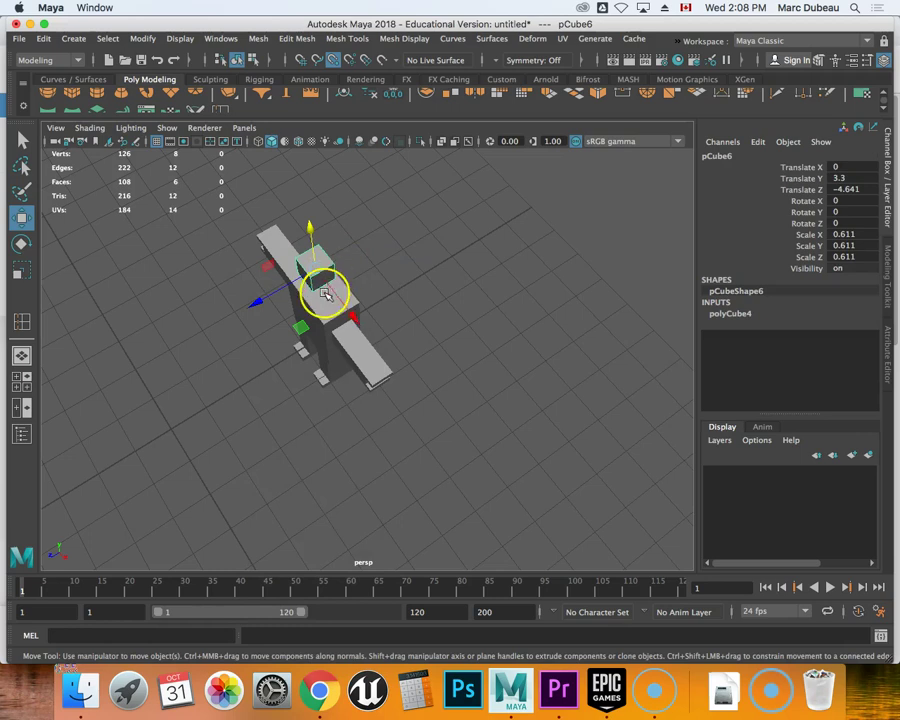
click(324, 295)
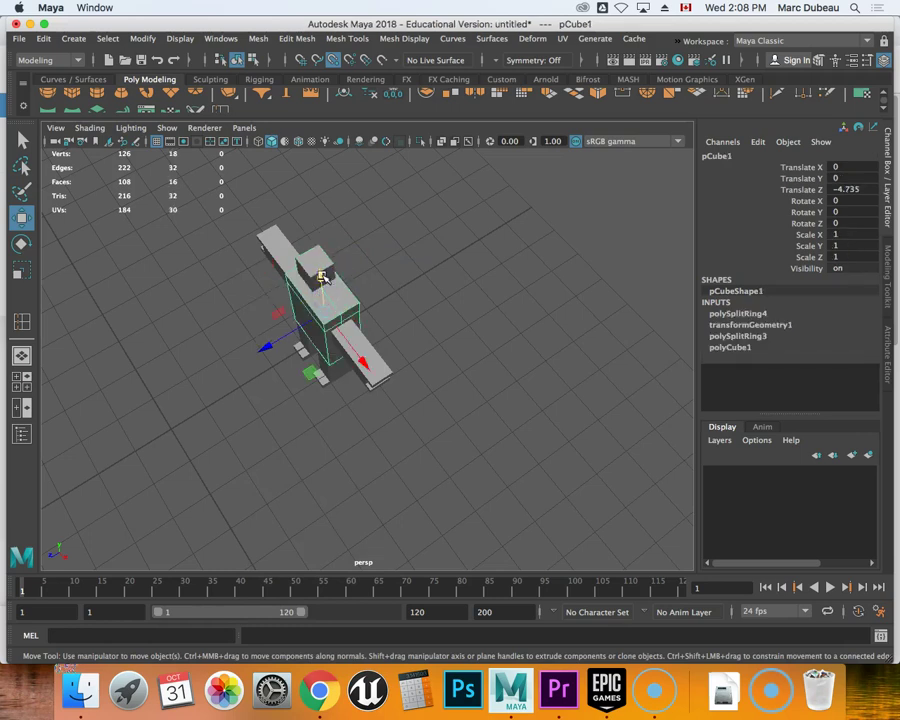
drag(318, 273, 316, 268)
right_drag(382, 249, 402, 235)
click(330, 262)
click(322, 262)
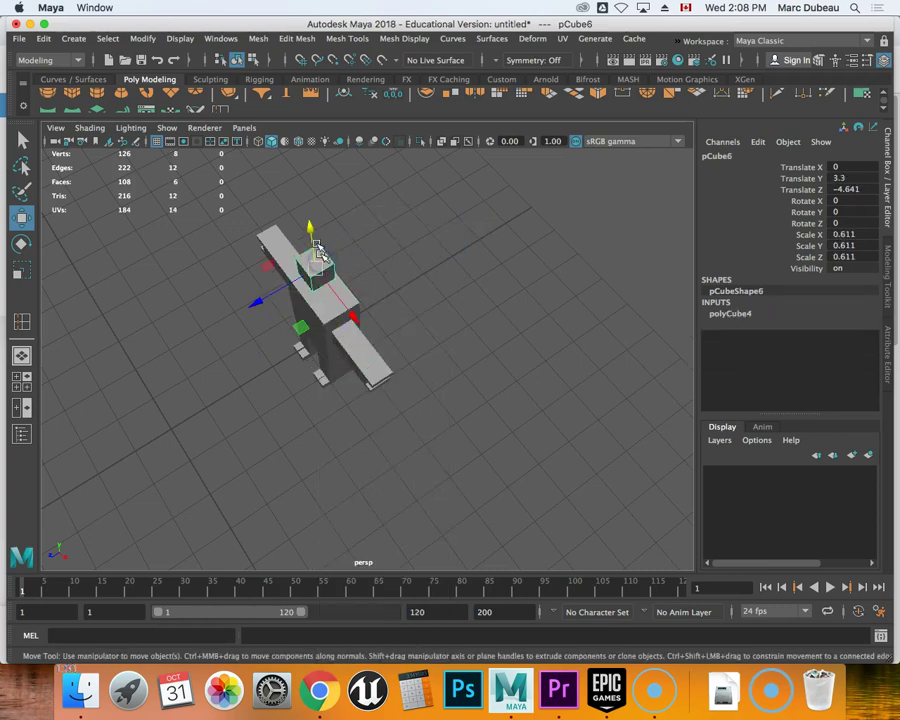
drag(316, 245, 318, 254)
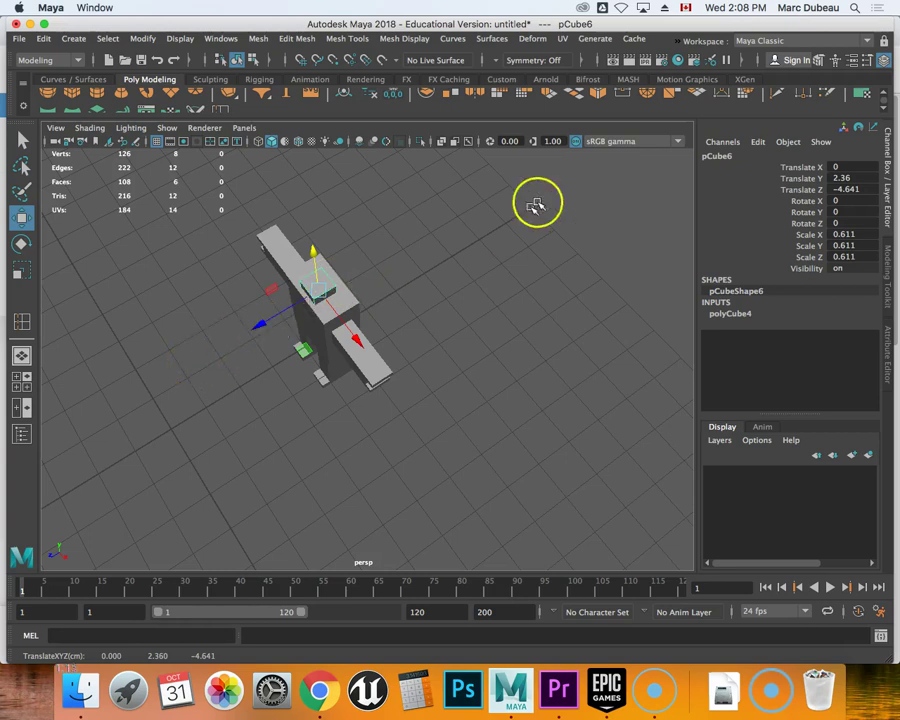
click(548, 96)
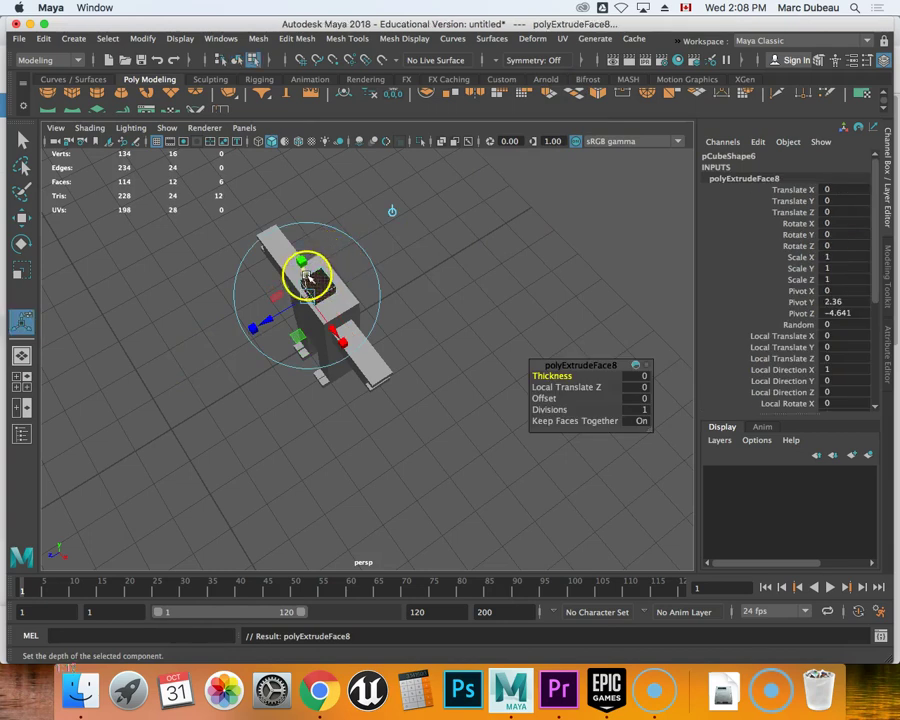
drag(305, 270, 308, 263)
click(308, 263)
drag(302, 260, 302, 237)
click(328, 280)
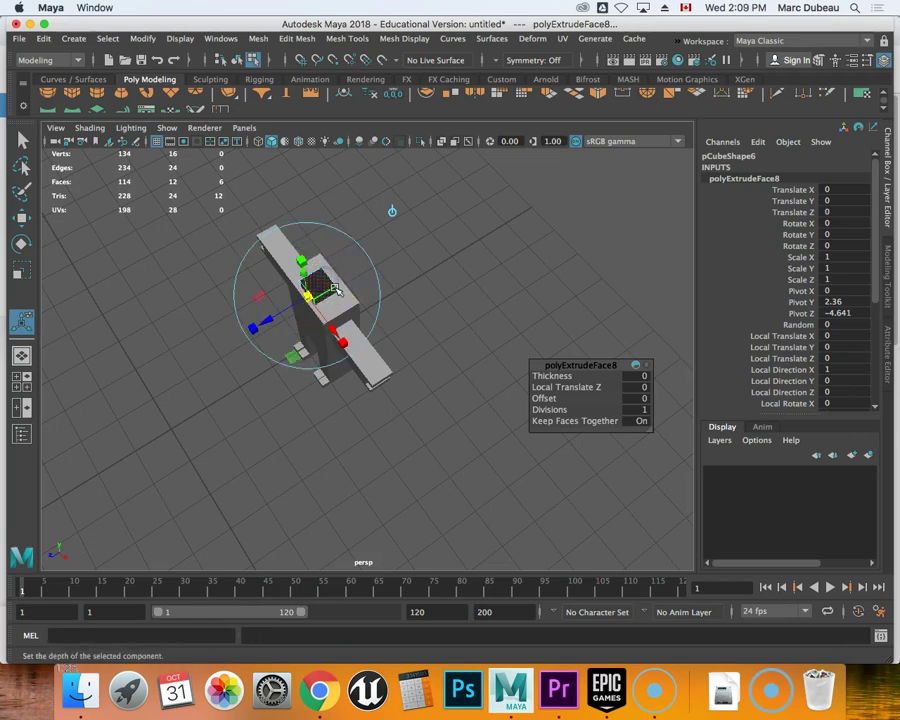
Extrude only the top face of the neck cube upward by about 0.966 to form the head
right_drag(322, 288, 322, 322)
click(318, 284)
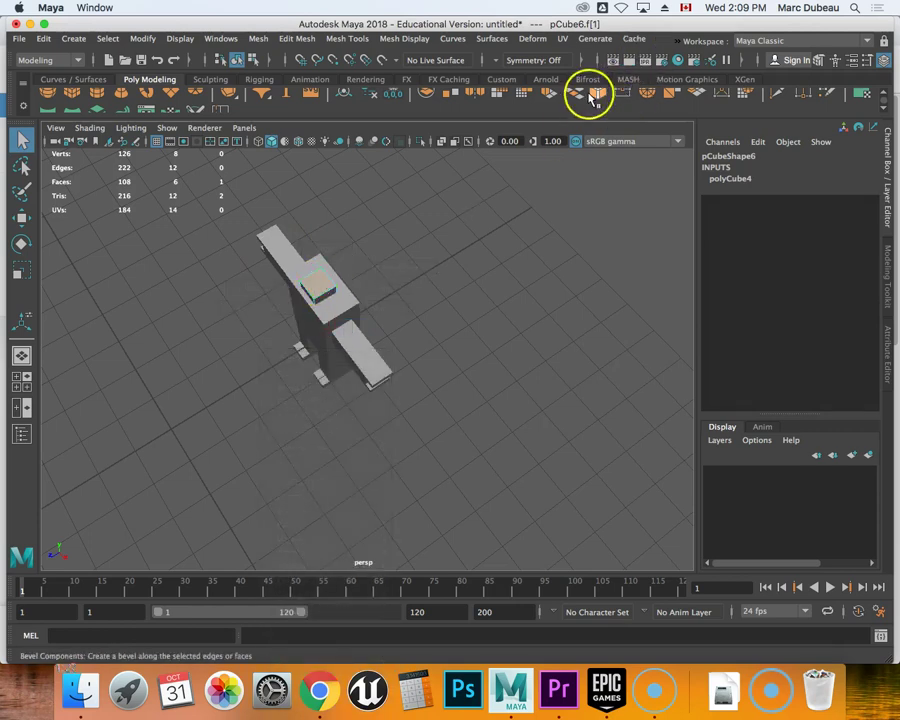
click(548, 94)
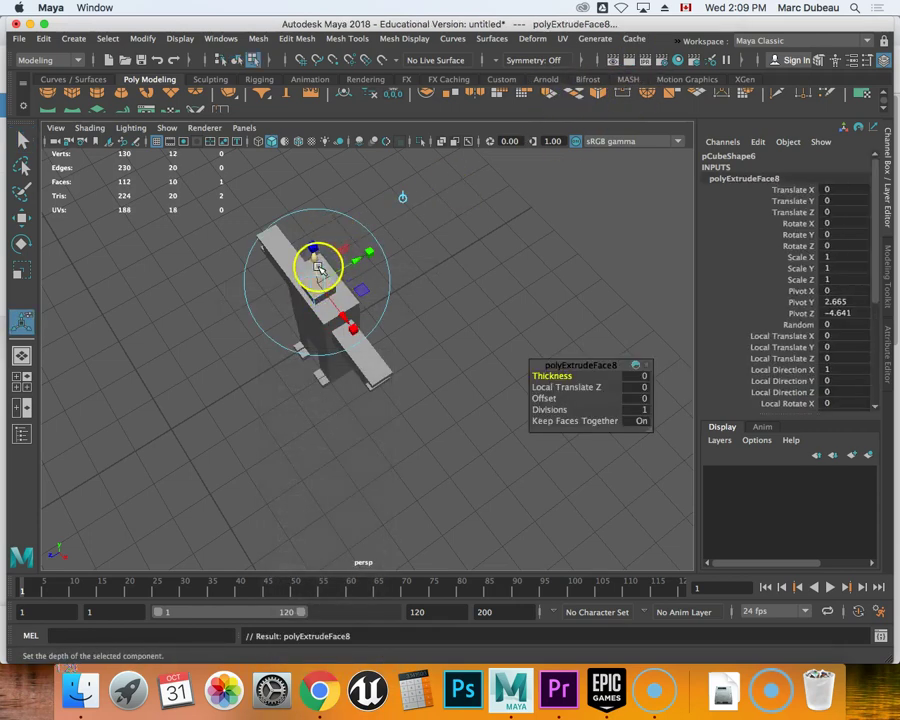
drag(318, 266, 318, 259)
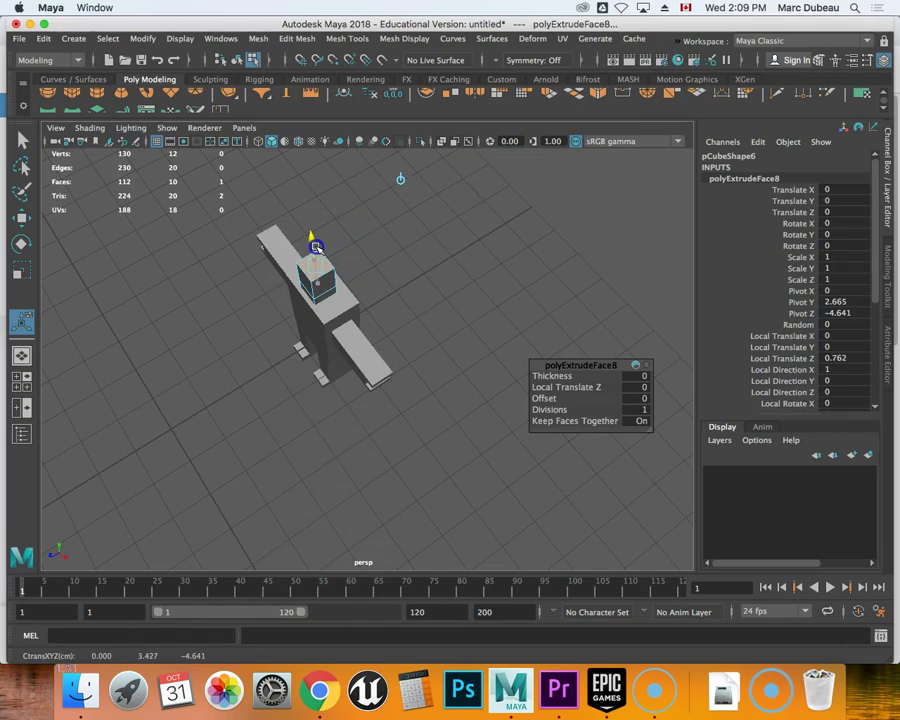
drag(315, 242, 315, 243)
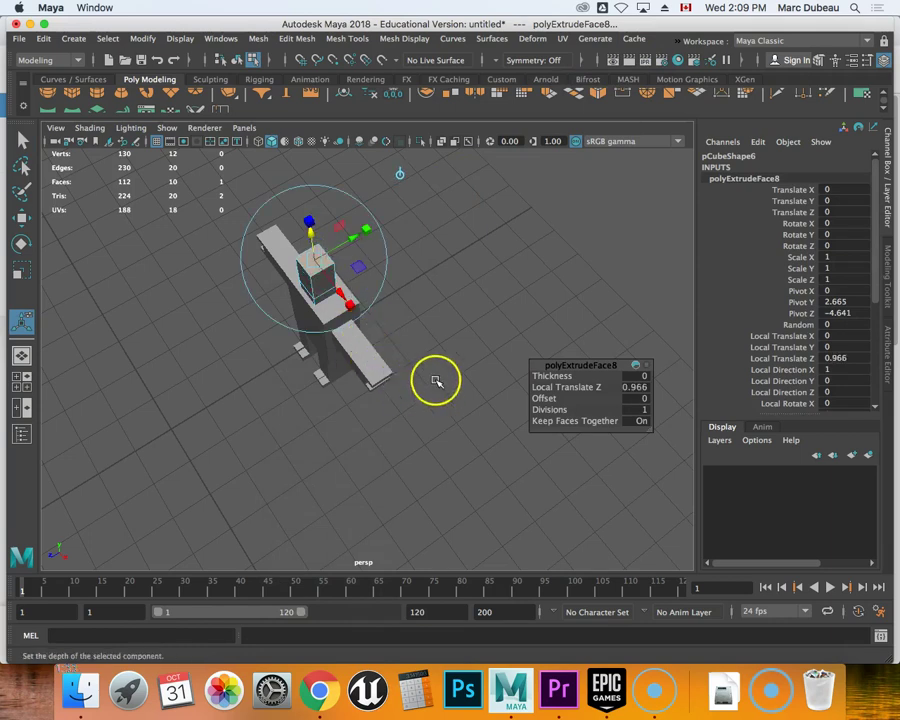
Extrude the front face of the head's upper section forward by about 0.165
key(f)
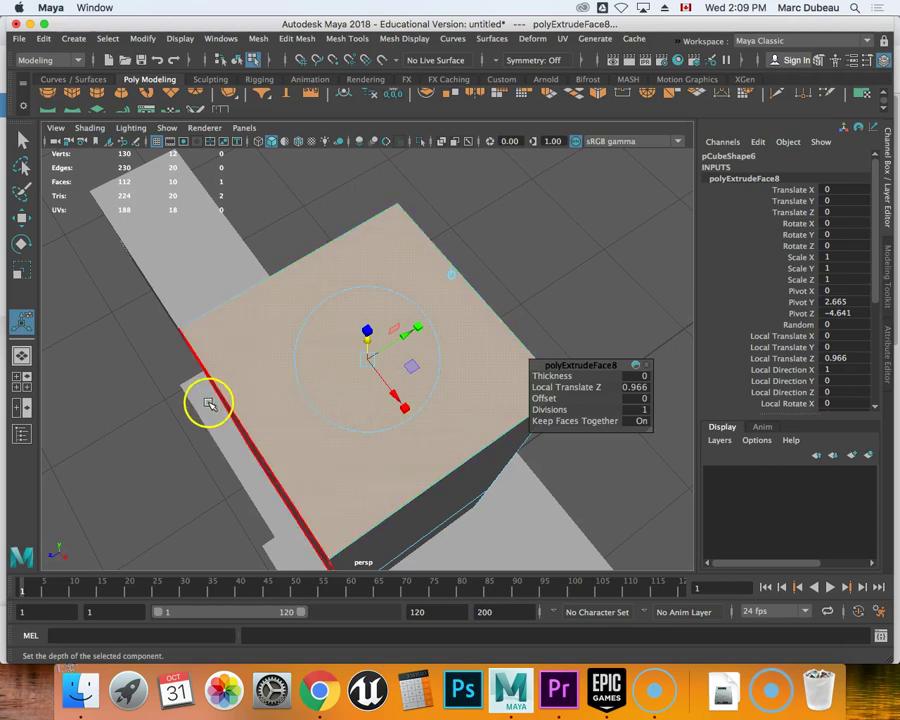
alt+drag(155, 394, 233, 353)
scroll(232, 352, down, 6)
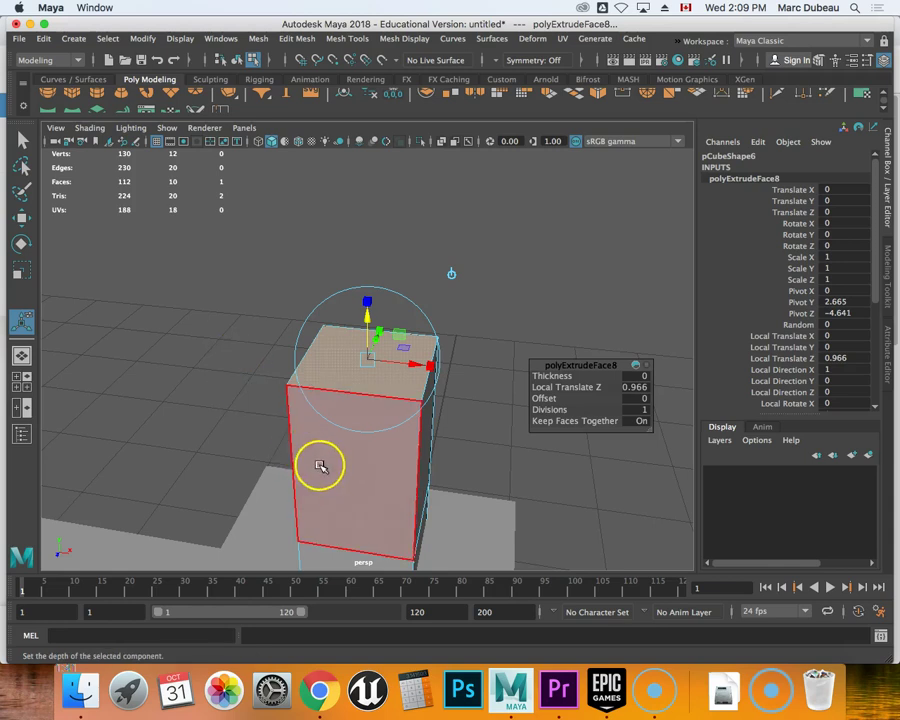
click(355, 460)
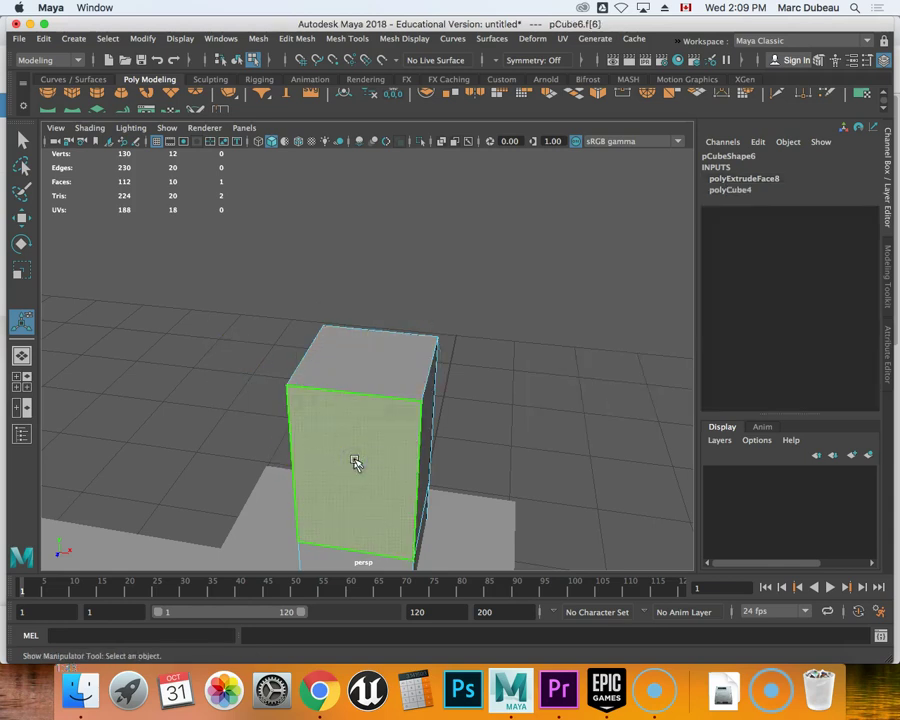
scroll(355, 462, down, 2)
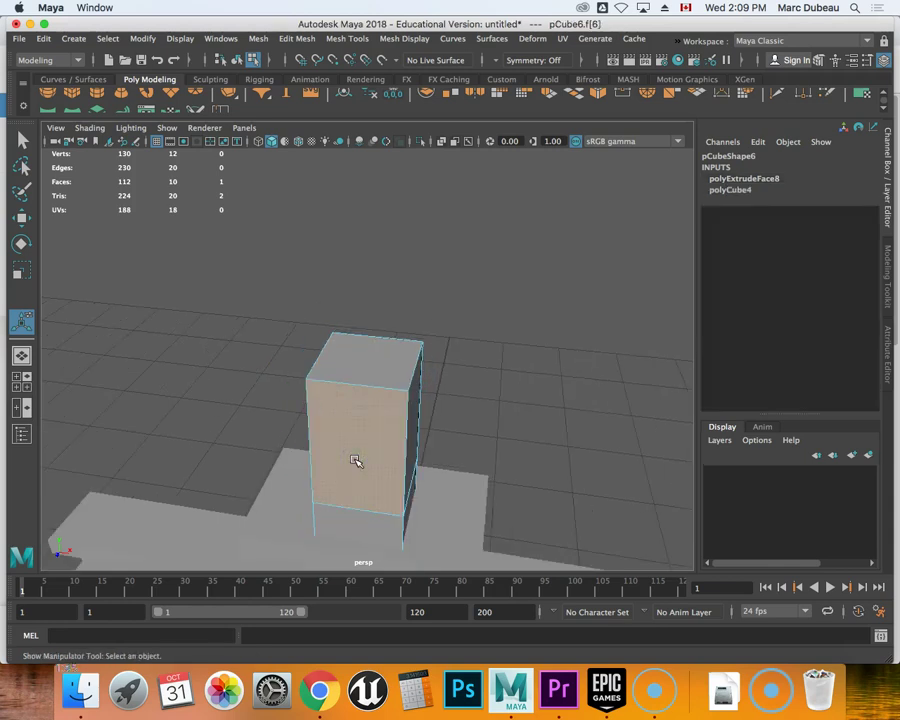
right_drag(359, 456, 357, 343)
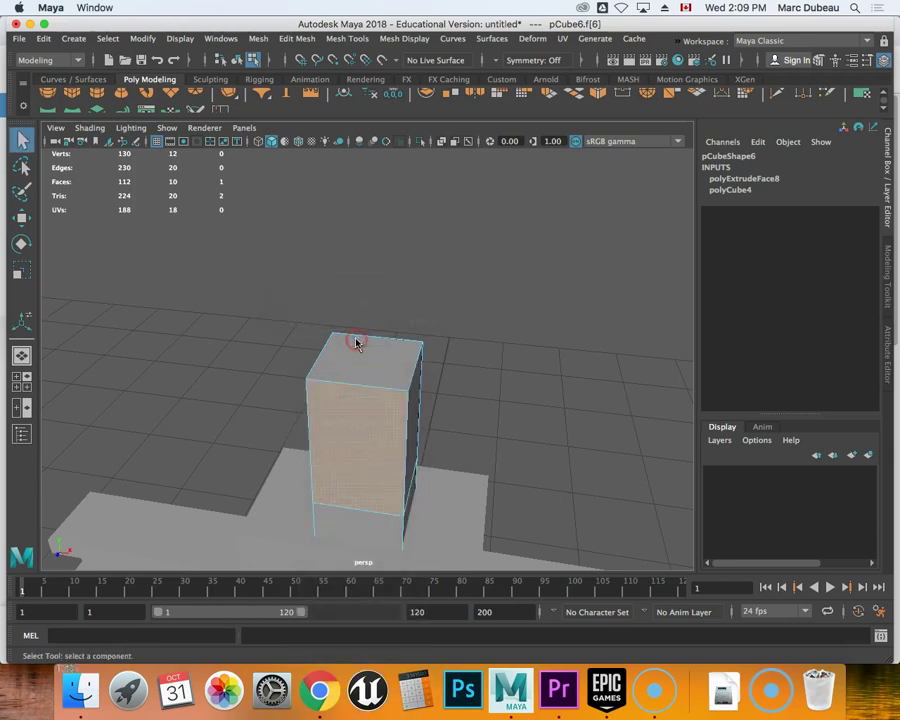
click(571, 96)
drag(349, 479, 344, 495)
middle_drag(343, 495, 344, 488)
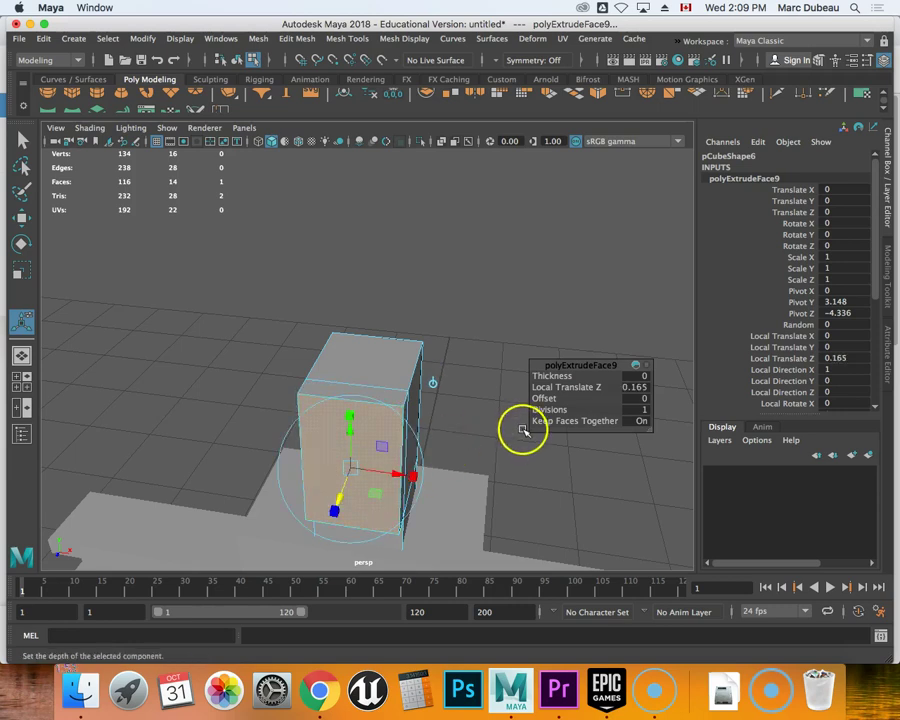
Extrude the positive-X side face of the head's upper section outward by about 0.121
alt+drag(526, 438, 462, 422)
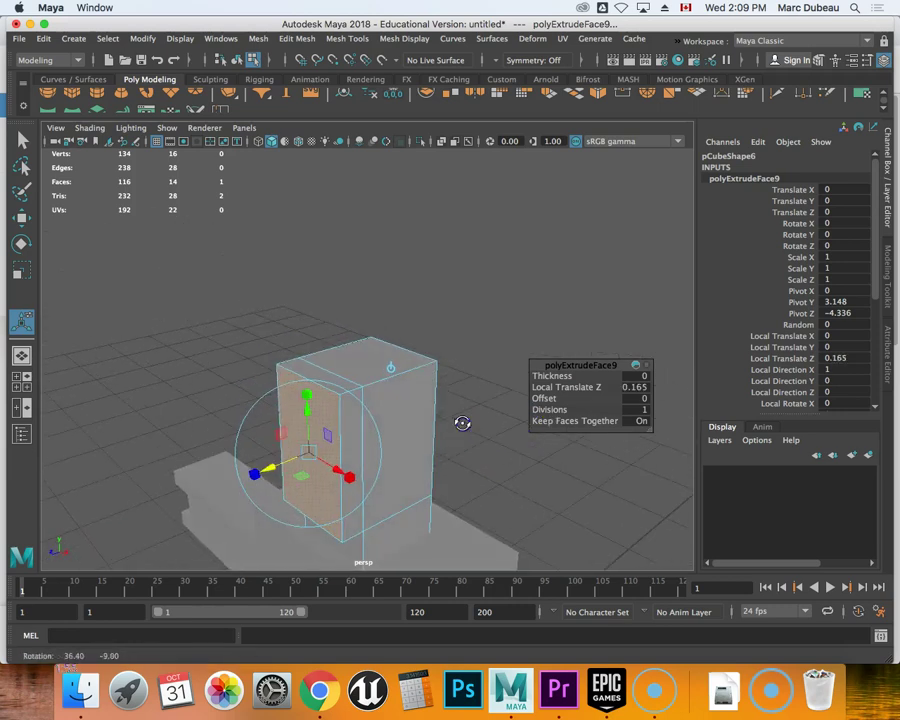
click(398, 430)
key(ctrl+e)
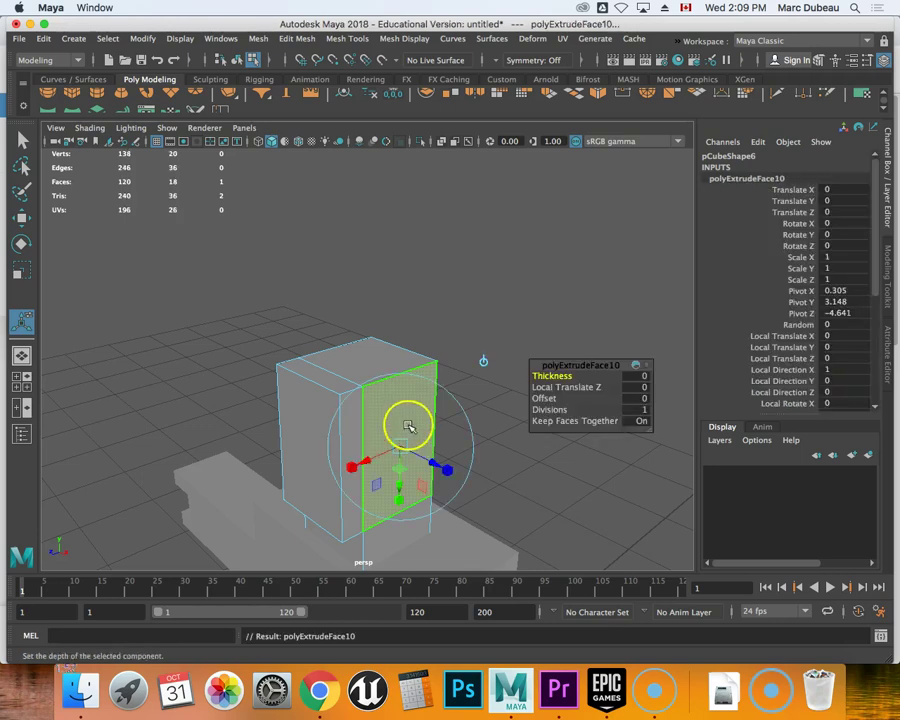
middle_drag(426, 452, 441, 463)
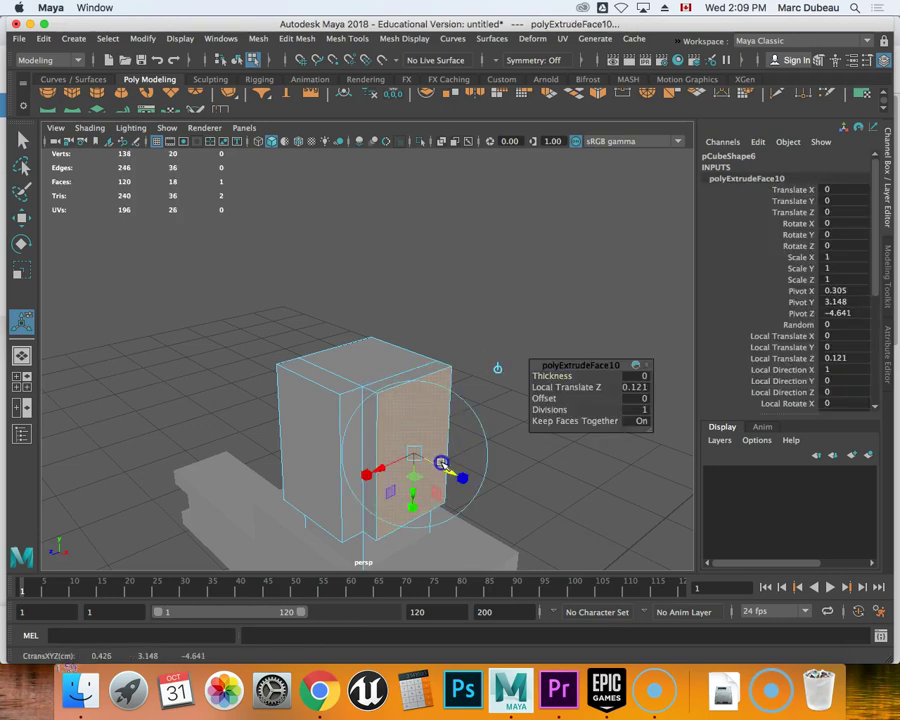
Extrude the negative-X side face of the head's upper section outward by about 0.088
alt+drag(488, 466, 651, 438)
click(333, 450)
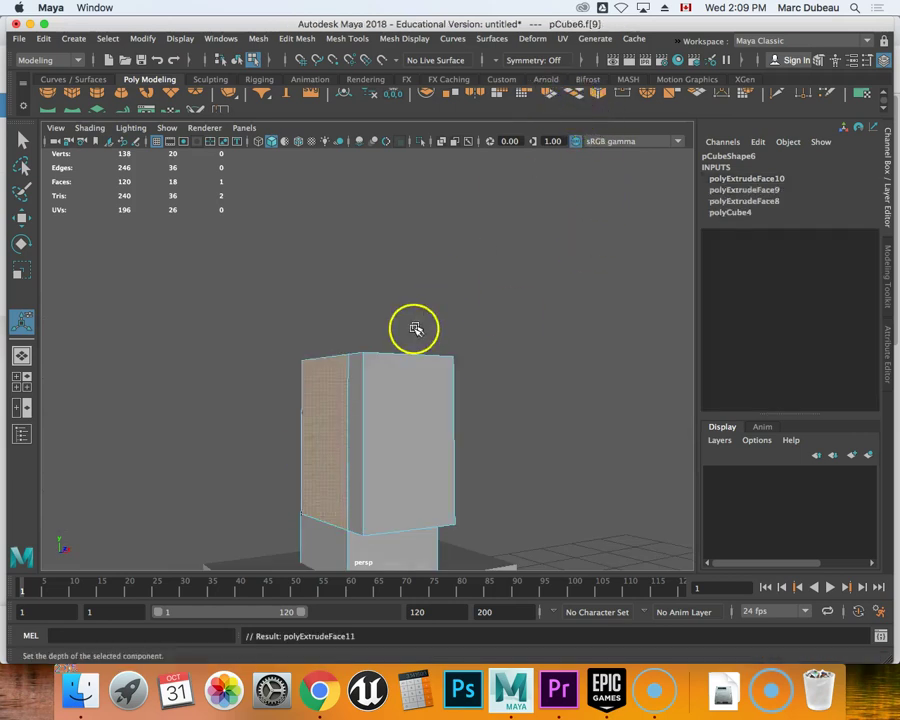
click(552, 98)
drag(300, 437, 284, 439)
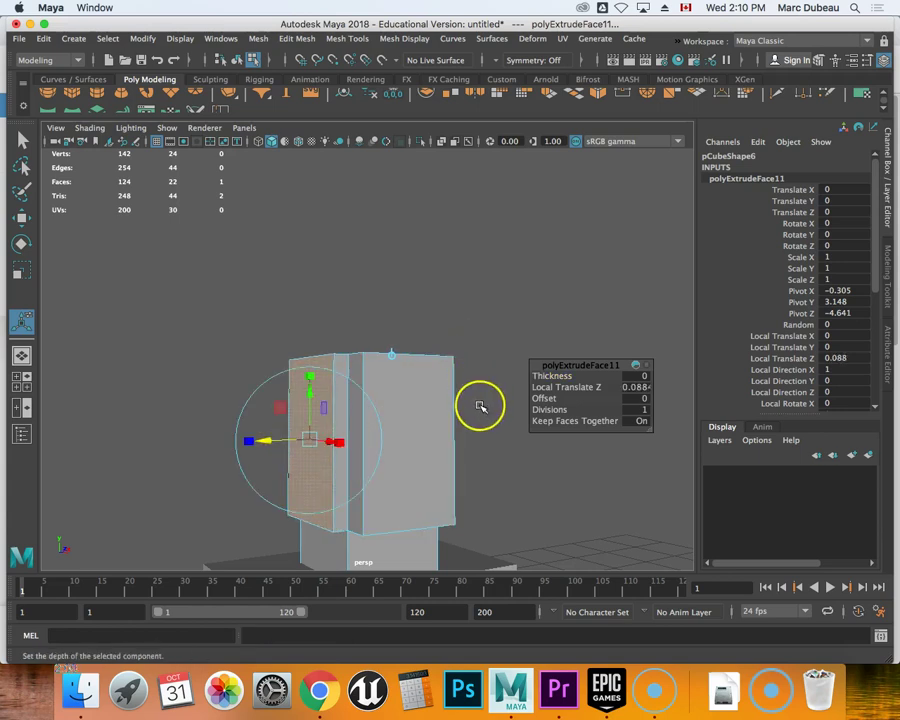
Raise both arms together along the torso to a Translate Y of about 1.763
scroll(480, 406, up, 5)
scroll(480, 406, down, 10)
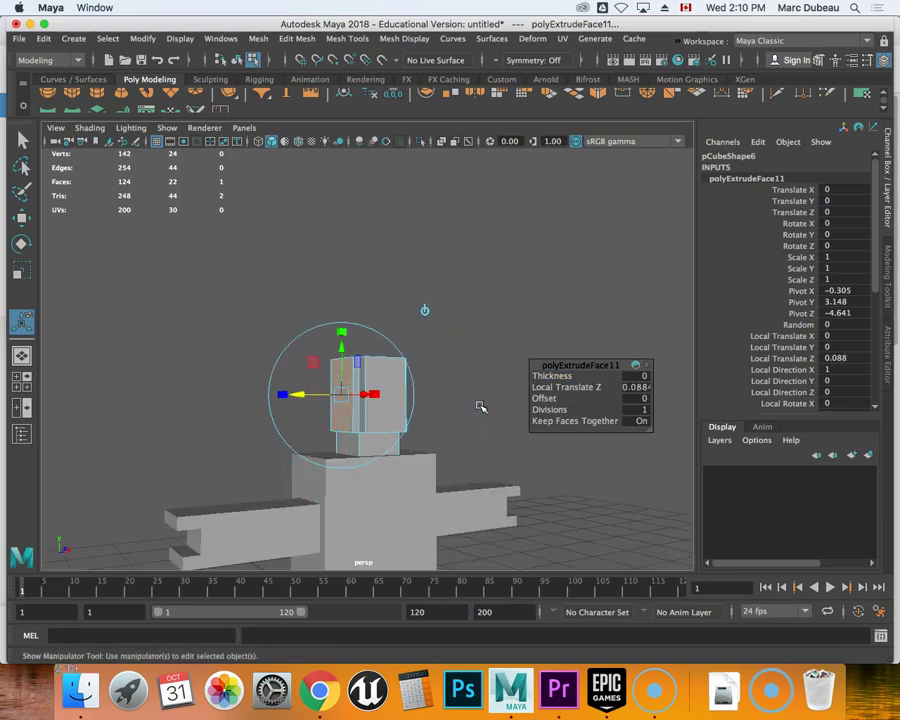
click(290, 528)
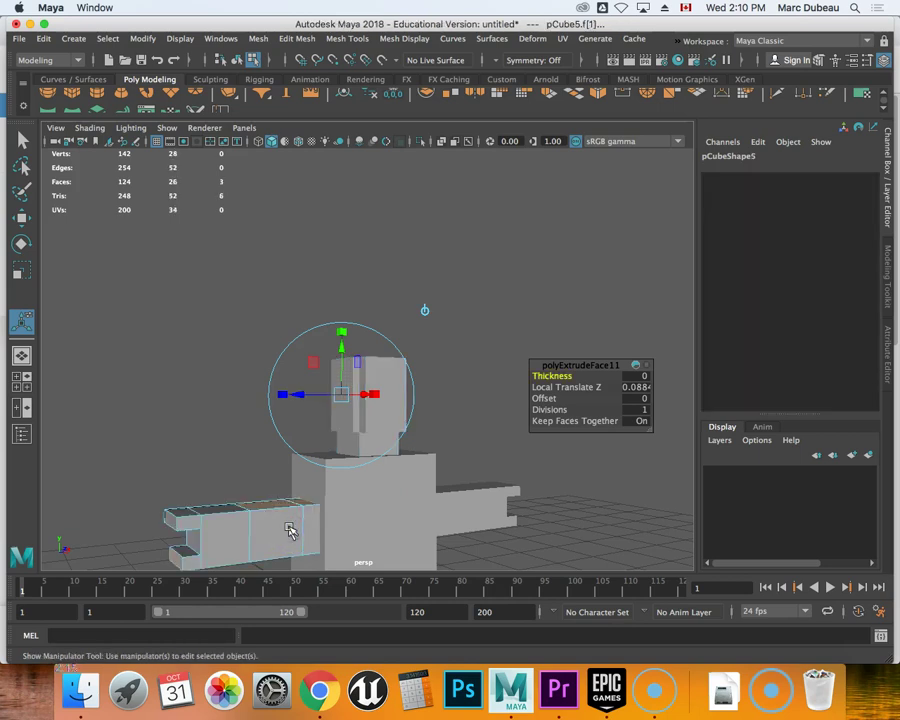
right_drag(290, 530, 352, 288)
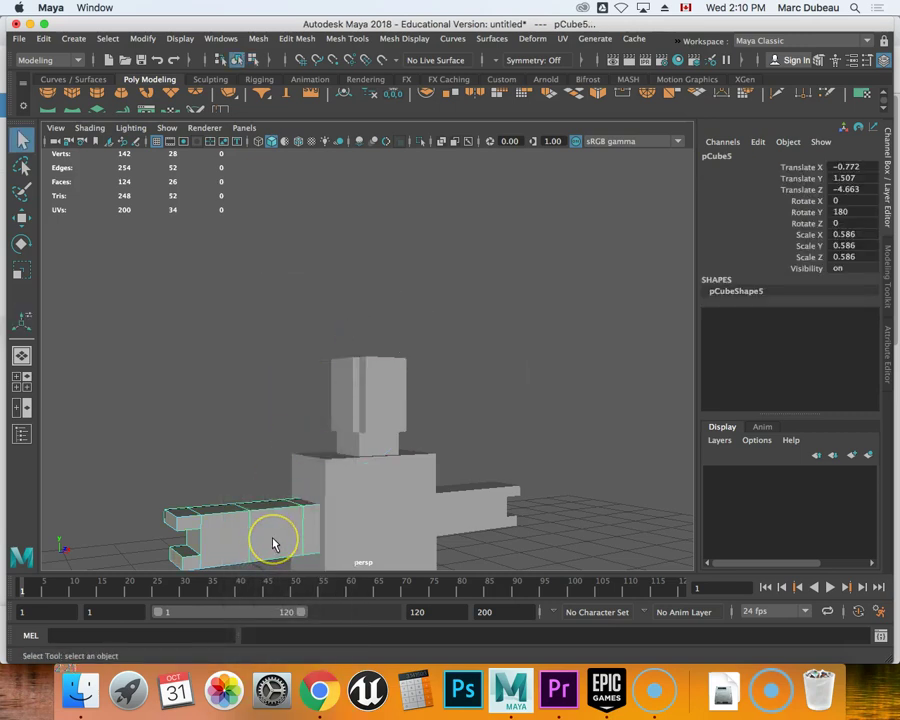
click(481, 517)
key(w)
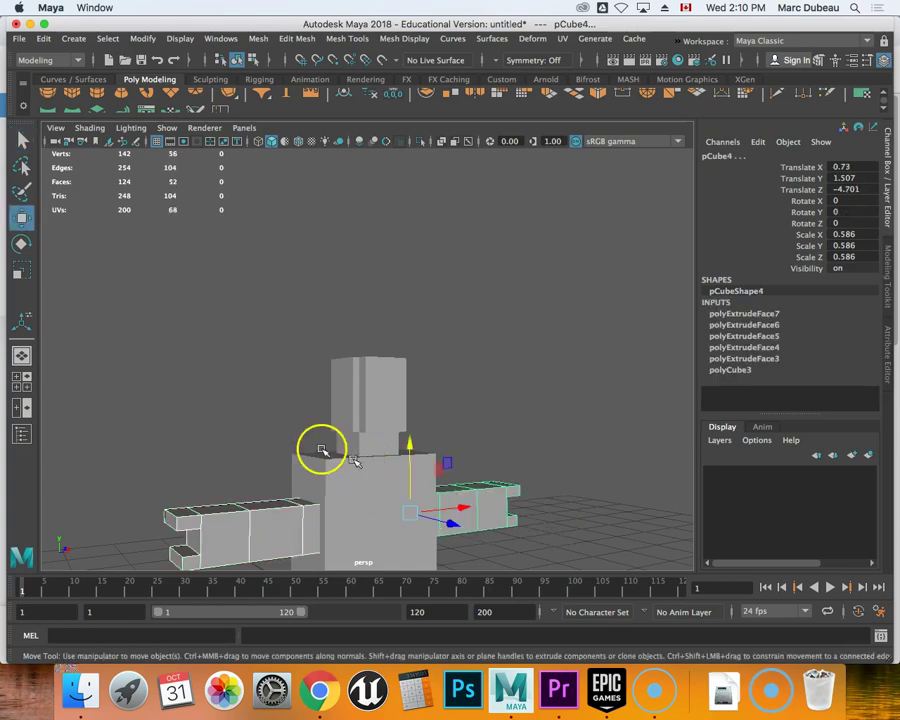
drag(406, 446, 410, 430)
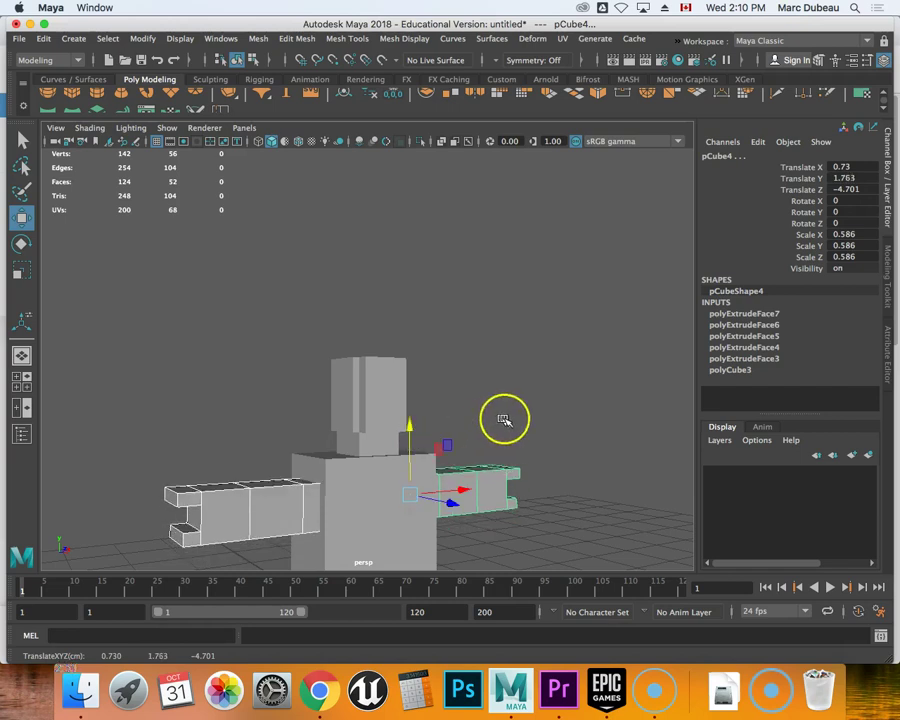
scroll(530, 450, up, 3)
scroll(530, 450, down, 5)
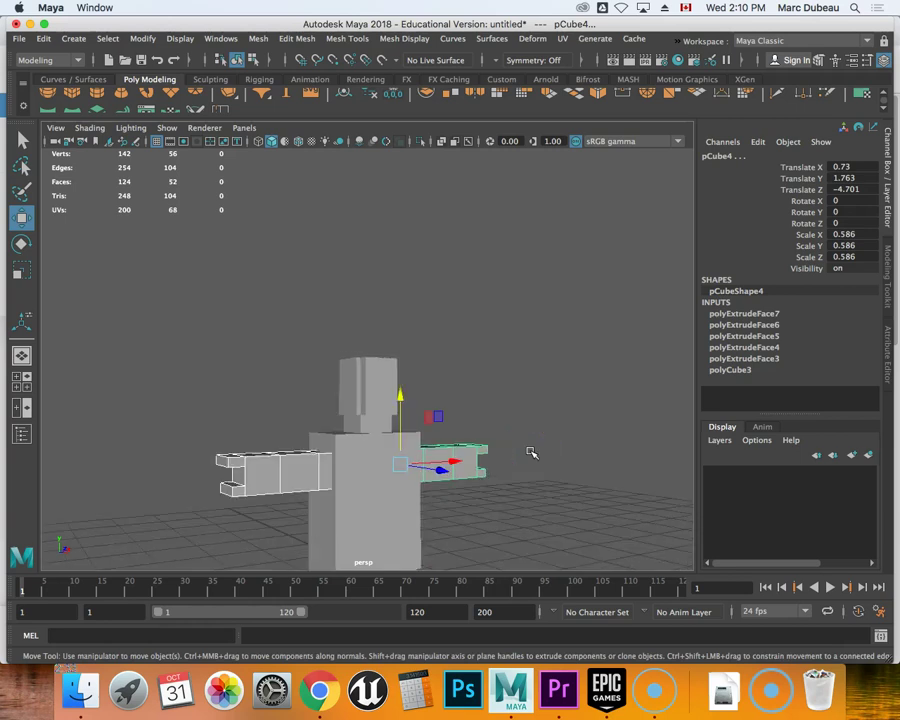
Insert a horizontal edge loop around the torso body just below the arms
click(392, 489)
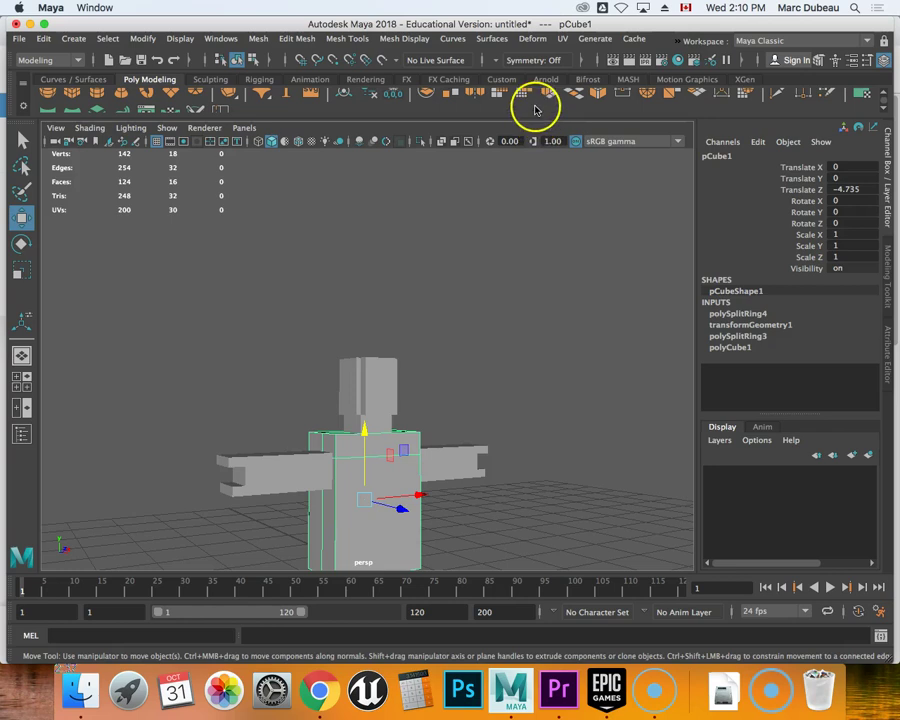
click(218, 113)
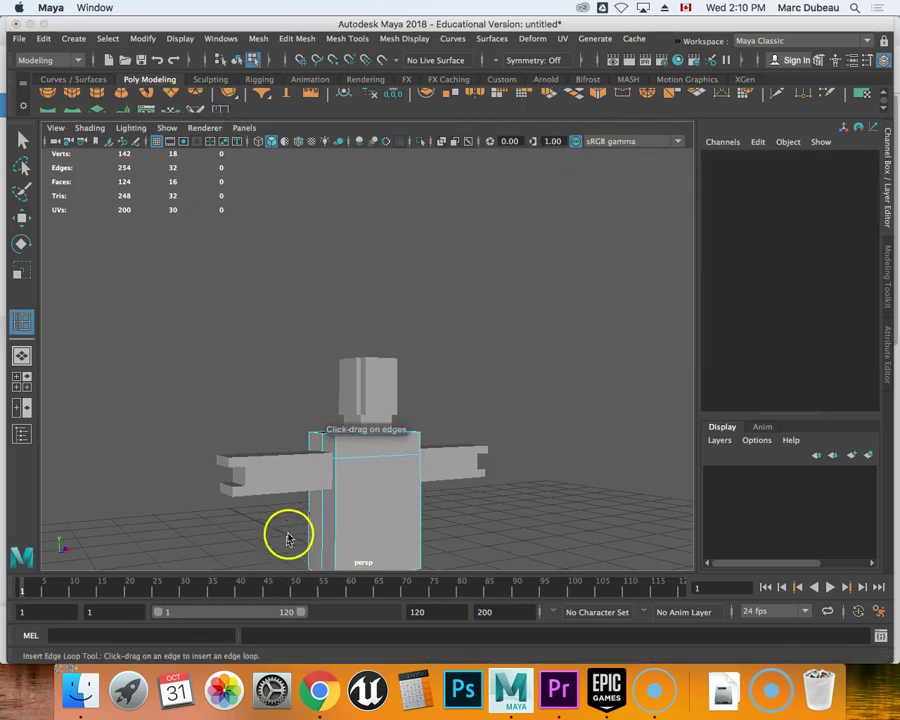
click(337, 503)
click(387, 487)
right_drag(387, 487, 382, 331)
click(384, 483)
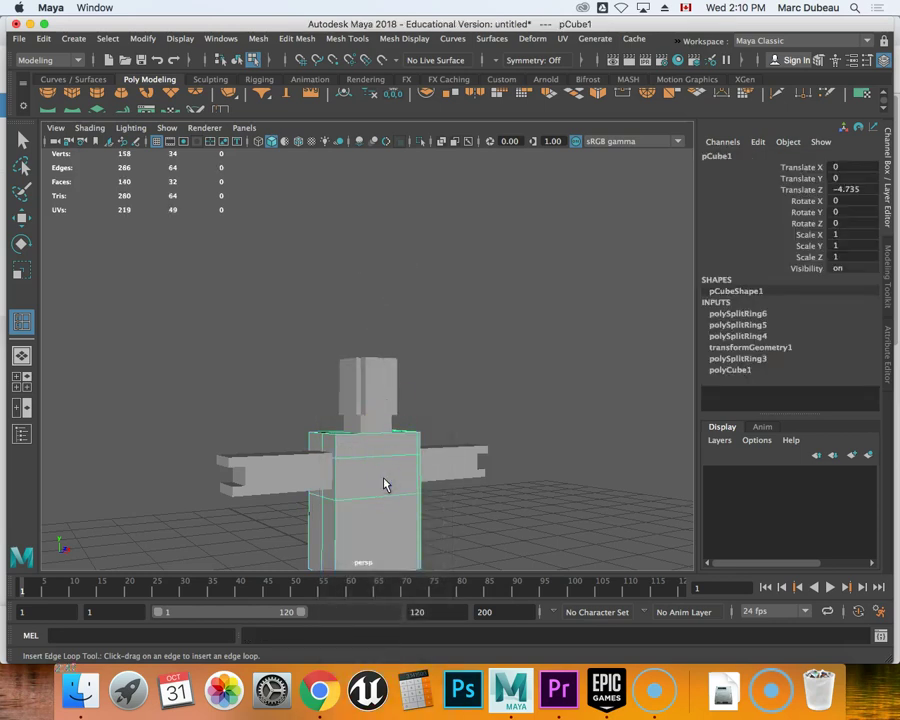
Try to extrude the torso's front chest area between the two horizontal edge loops
right_drag(384, 484, 388, 338)
click(378, 471)
scroll(377, 480, down, 3)
scroll(377, 480, up, 5)
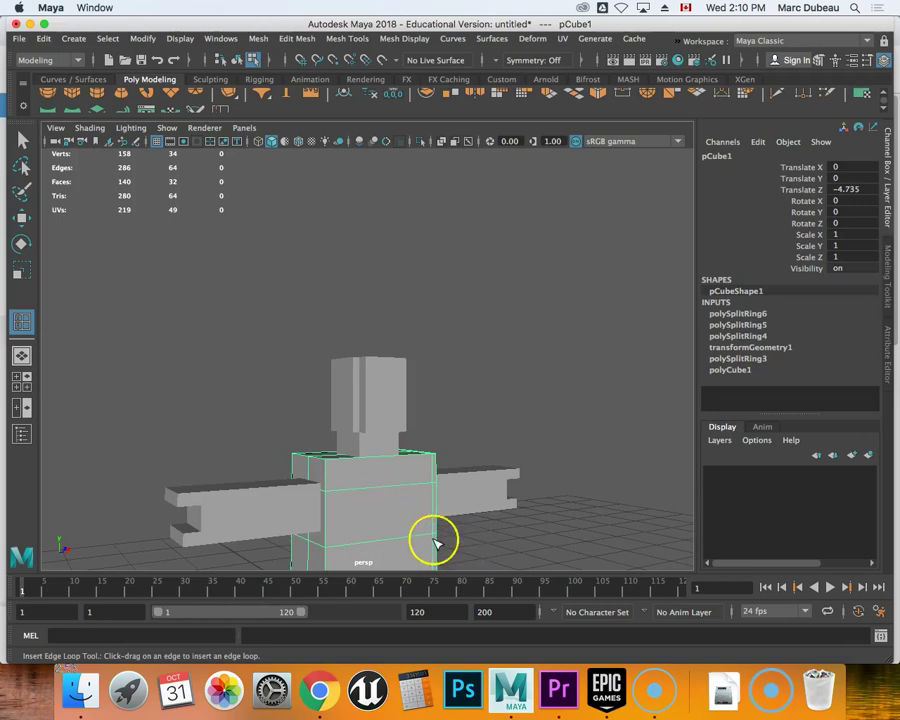
scroll(436, 543, up, 5)
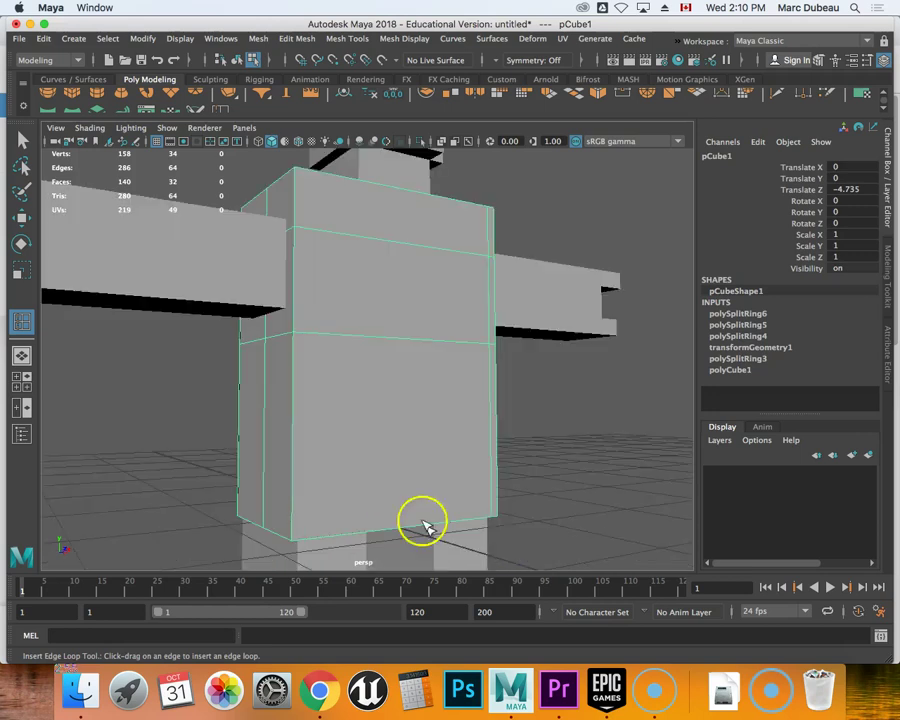
right_drag(416, 300, 390, 338)
right_click(395, 305)
click(390, 291)
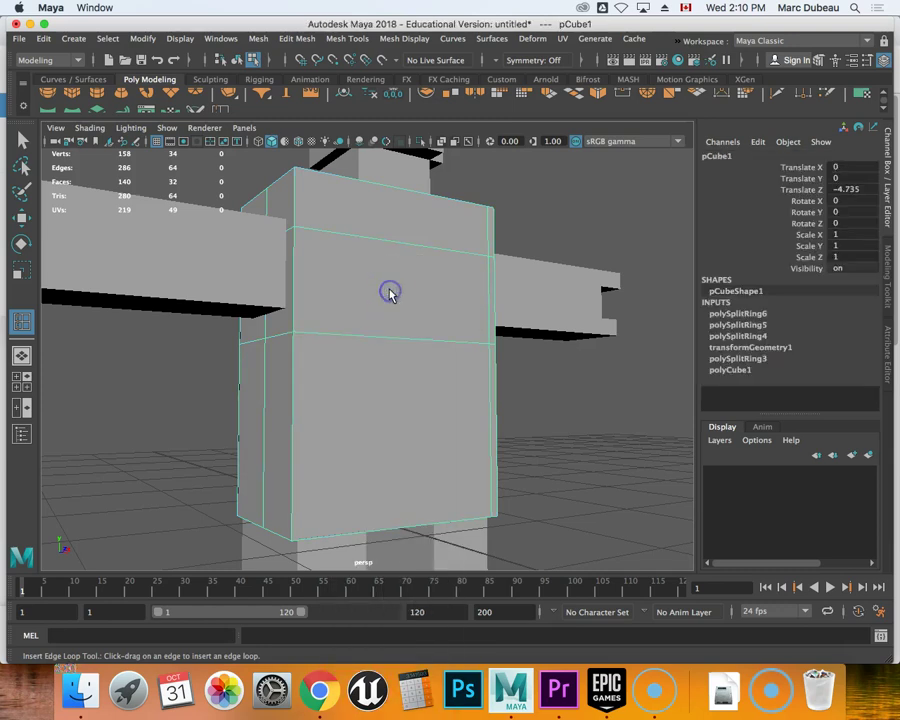
click(410, 217)
key(z)
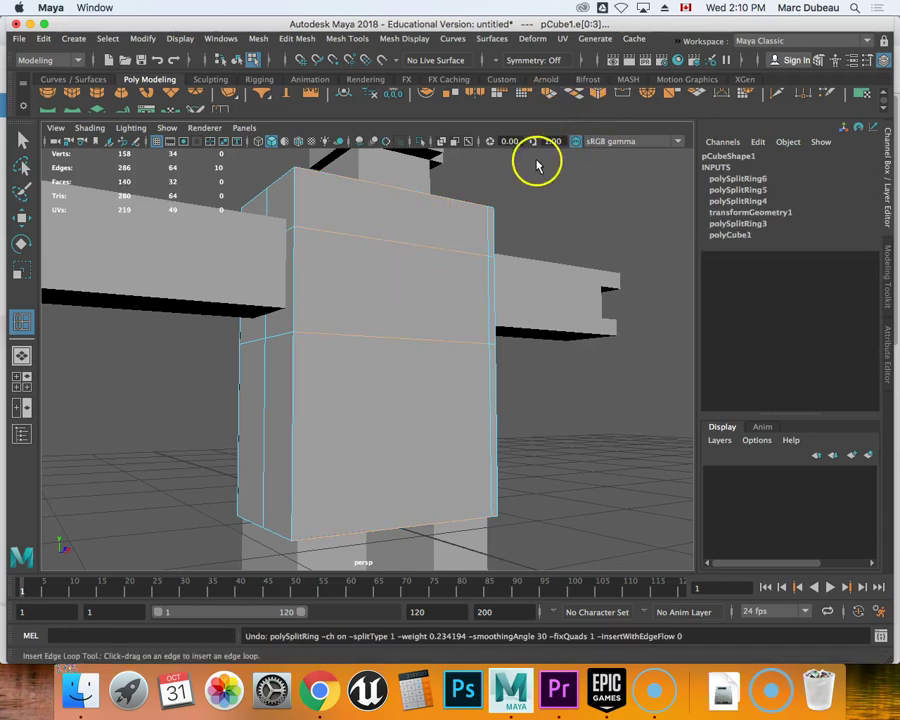
click(552, 100)
right_click(421, 291)
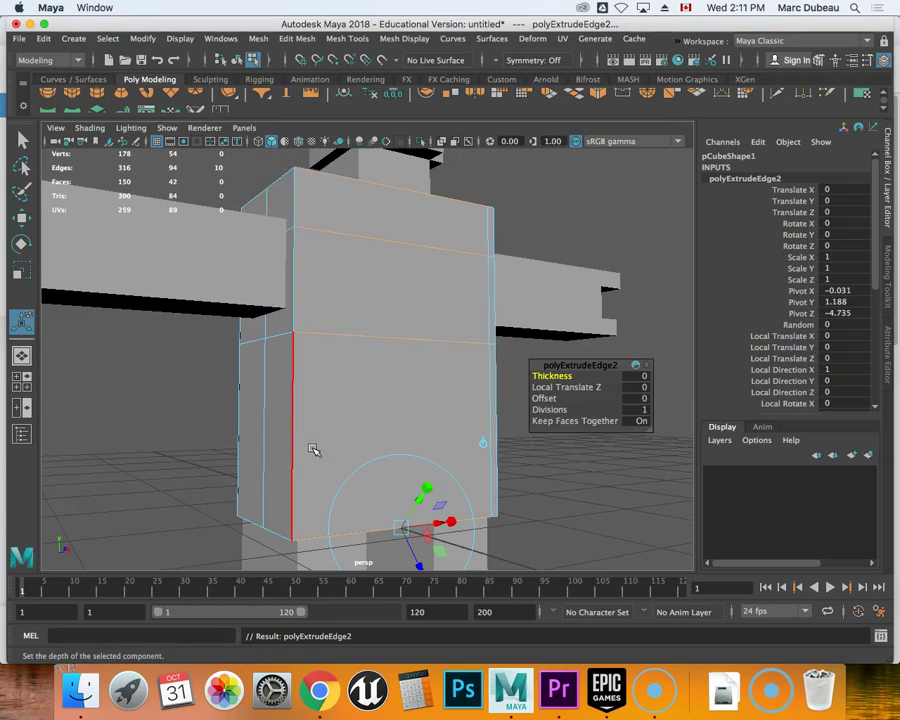
Undo the accidental edge extrusion on the torso
click(310, 381)
key(z)
key(z)
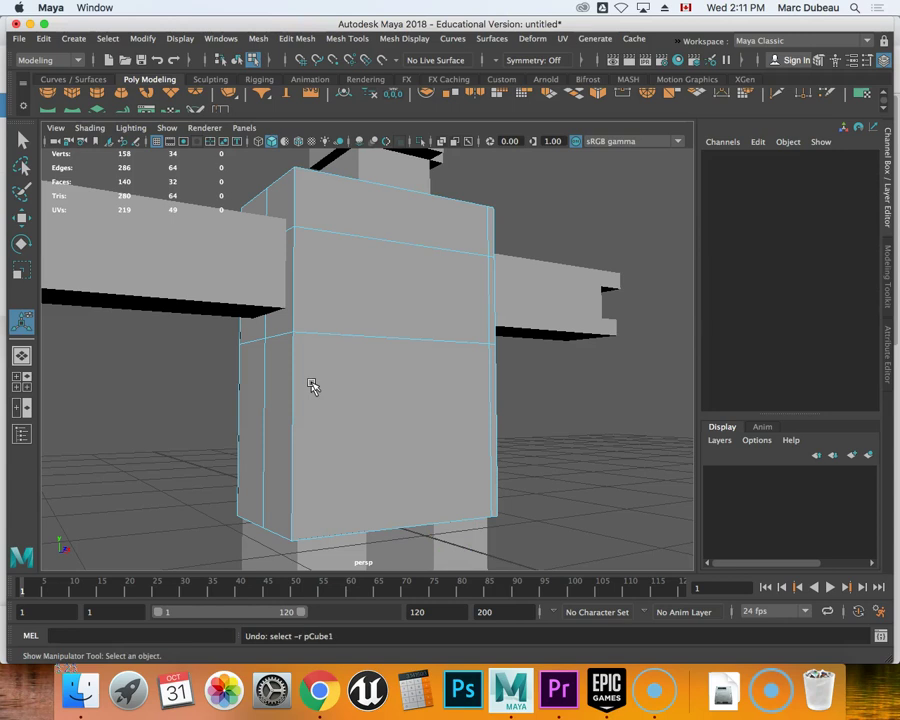
key(z)
key(z)
key(shift+z)
key(z)
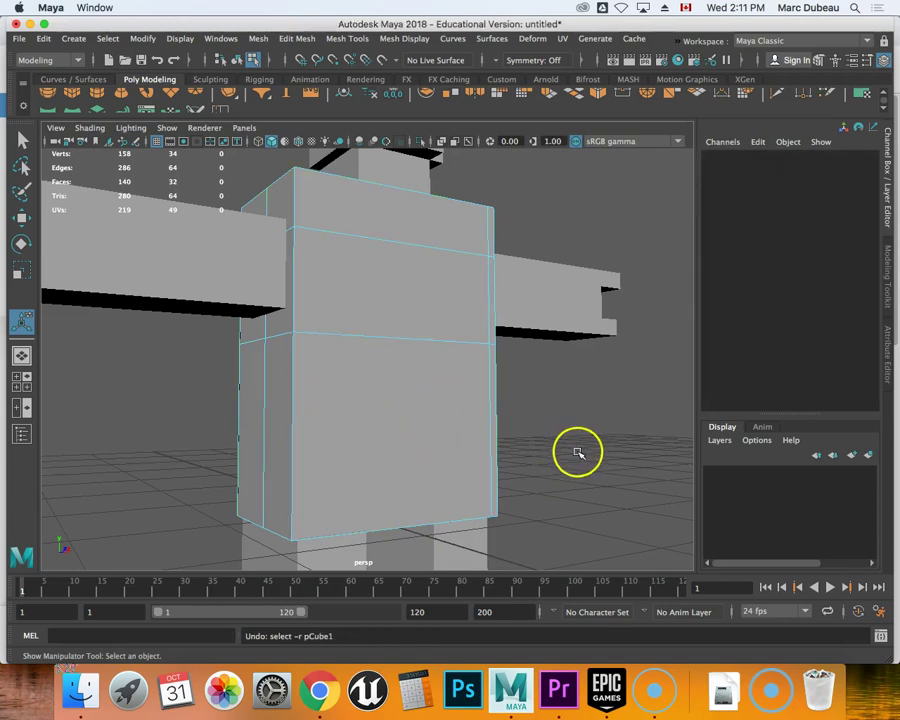
Undo the stray vertical edge loop near the positive-X side of the torso
key(space)
drag(577, 451, 526, 402)
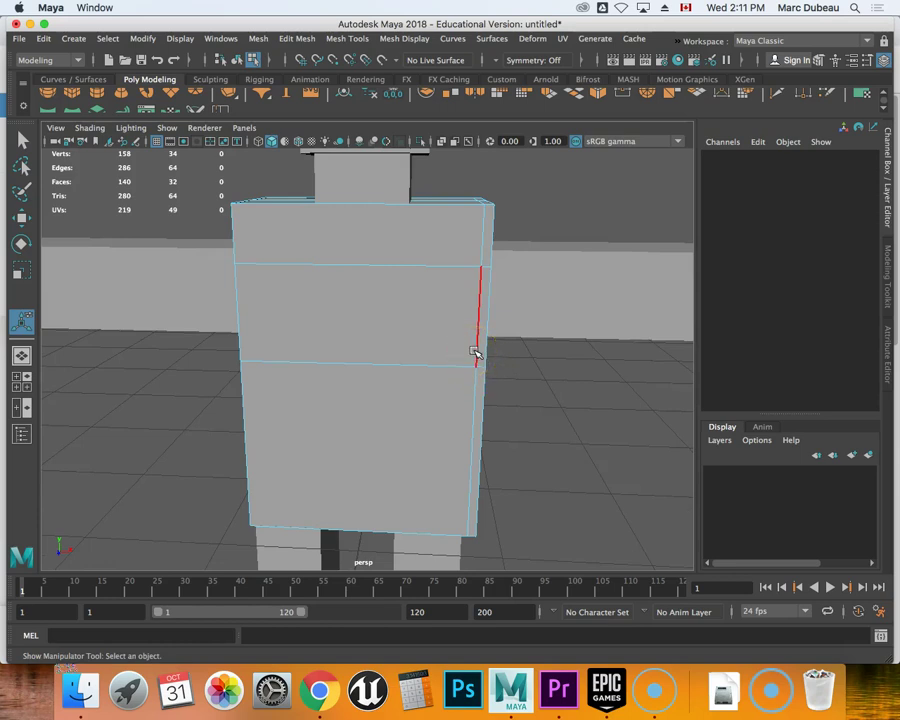
key(z)
key(z)
key(z)
key(z)
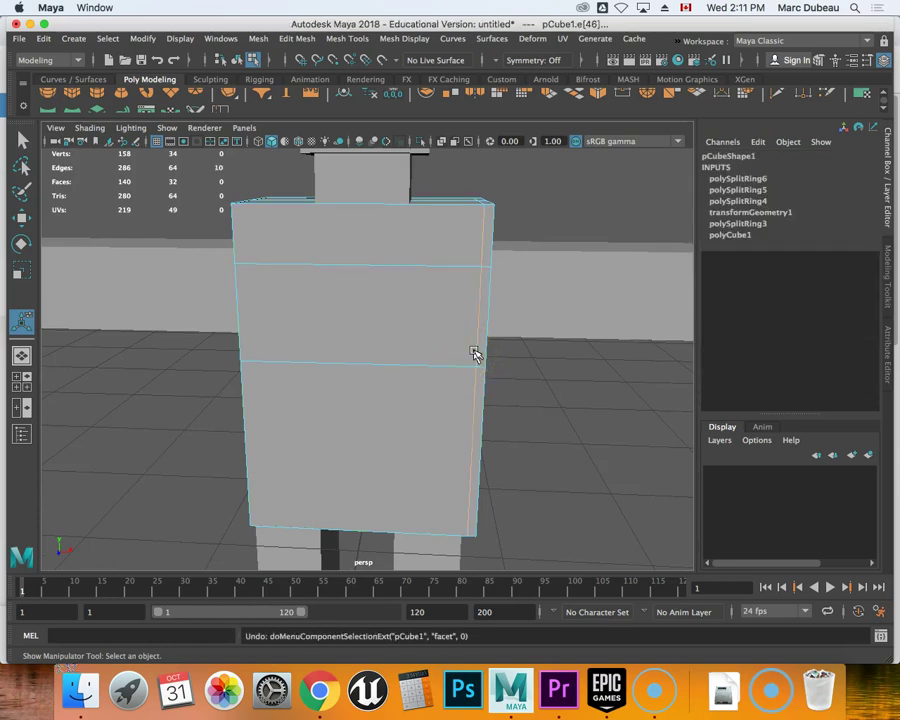
click(330, 322)
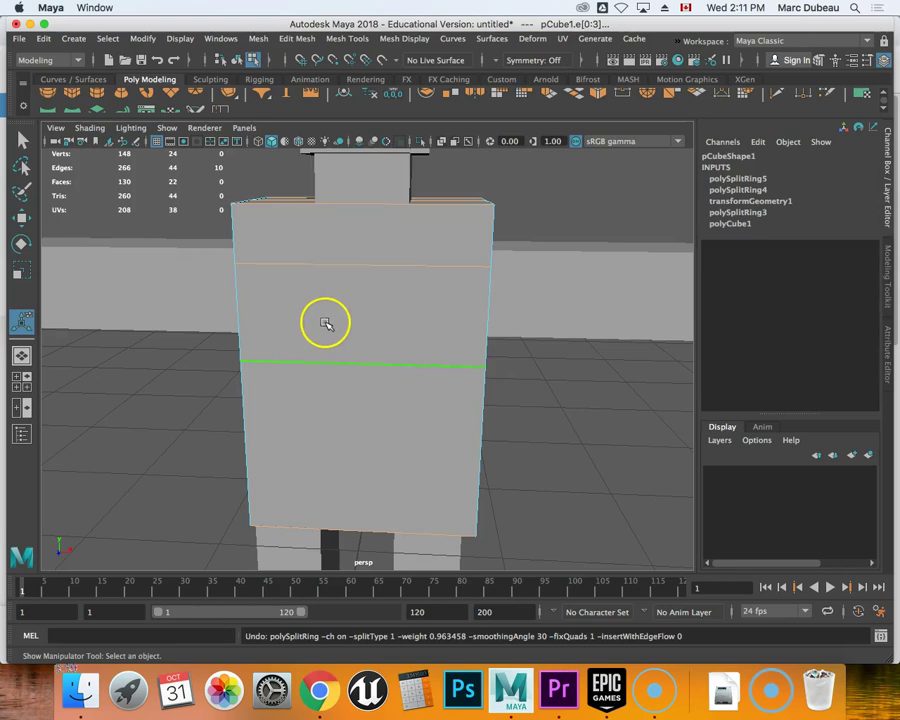
Extrude the torso's front face between the two horizontal edge loops forward by about 0.207 to form a chest plate
right_drag(337, 315, 338, 338)
click(341, 324)
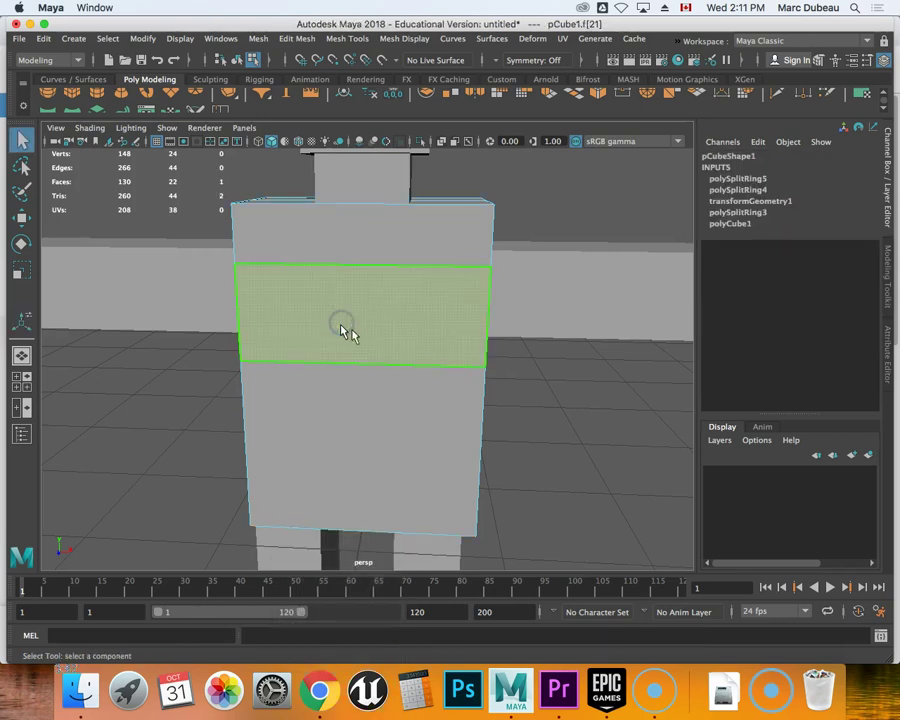
click(576, 97)
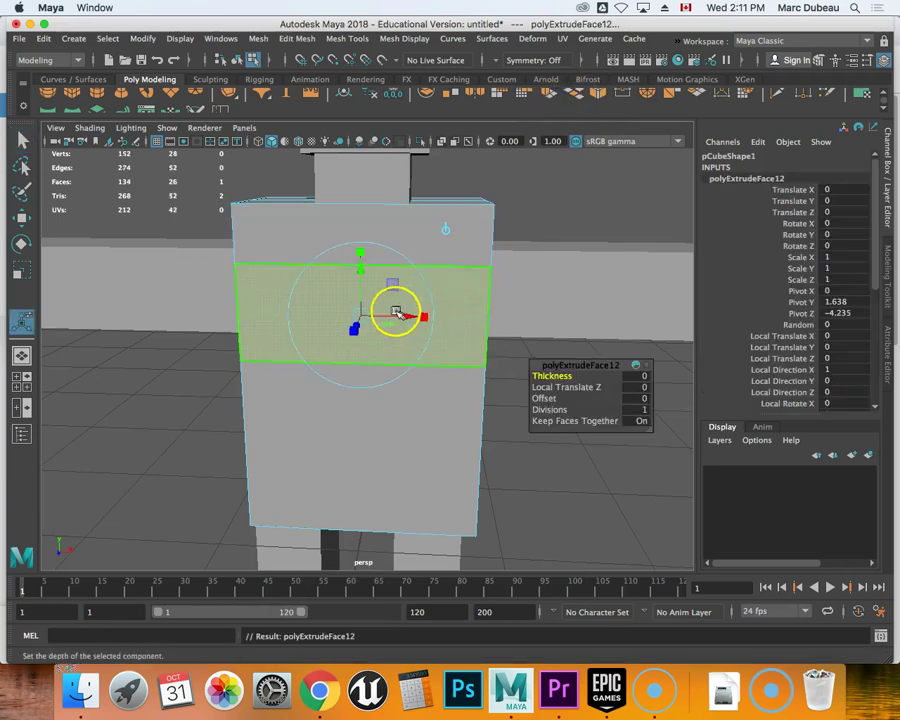
drag(358, 327, 355, 333)
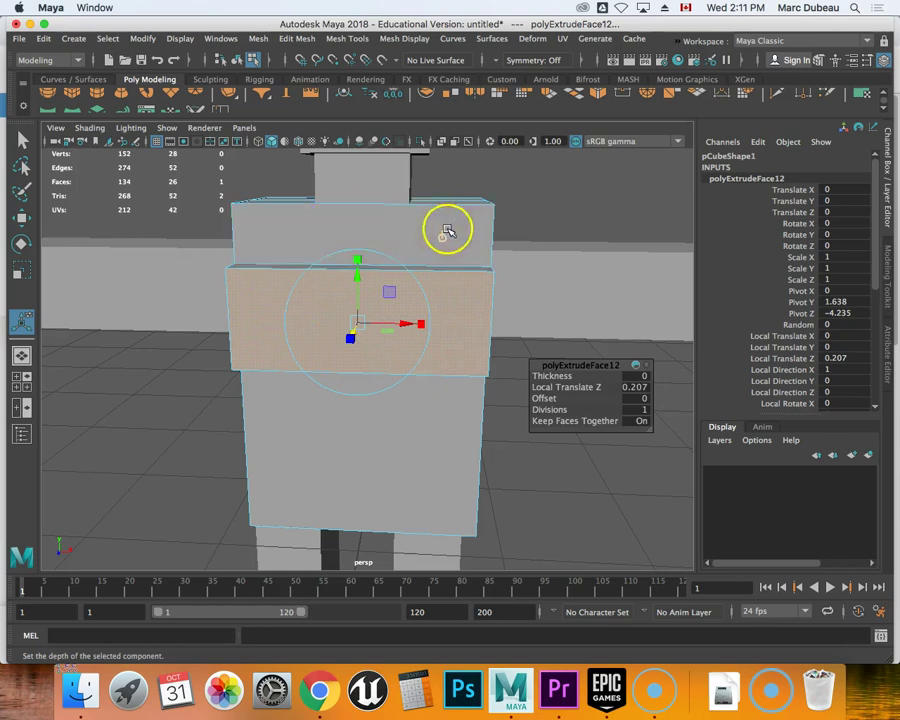
scroll(539, 362, up, 3)
scroll(539, 366, down, 5)
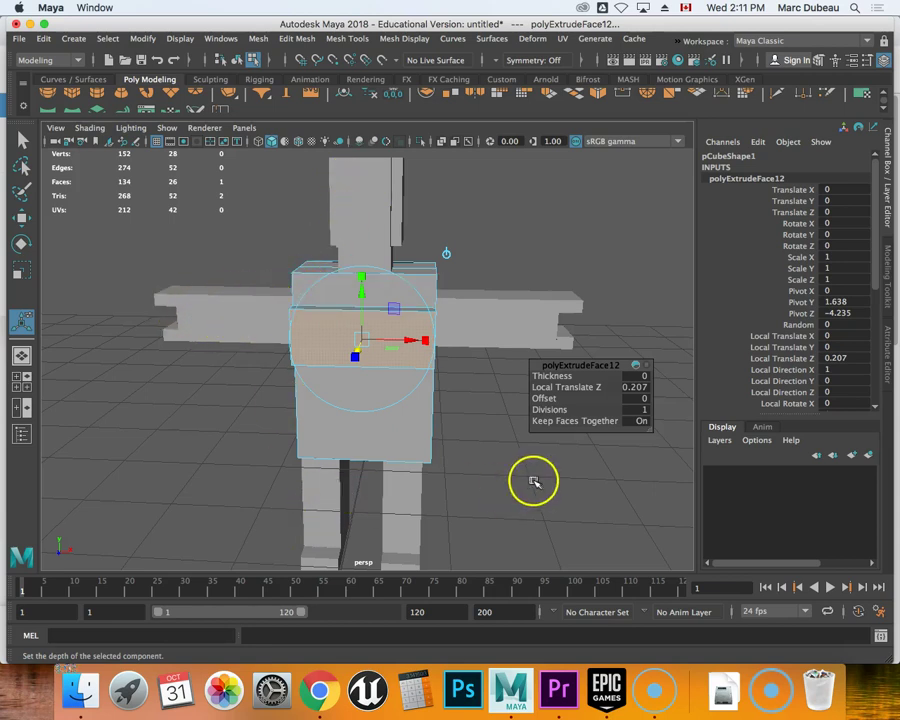
key(space)
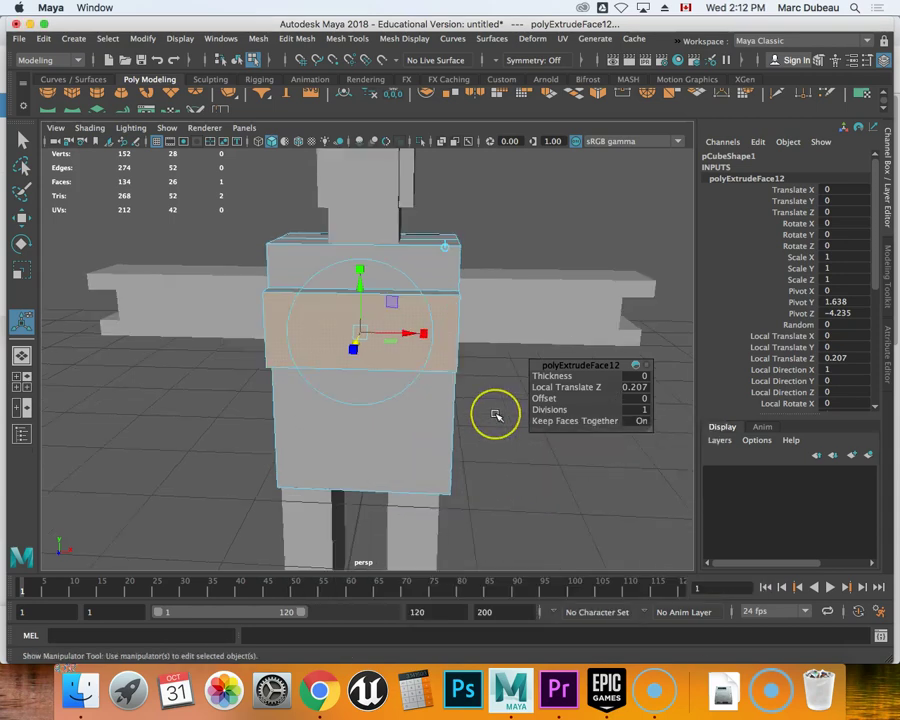
key(space)
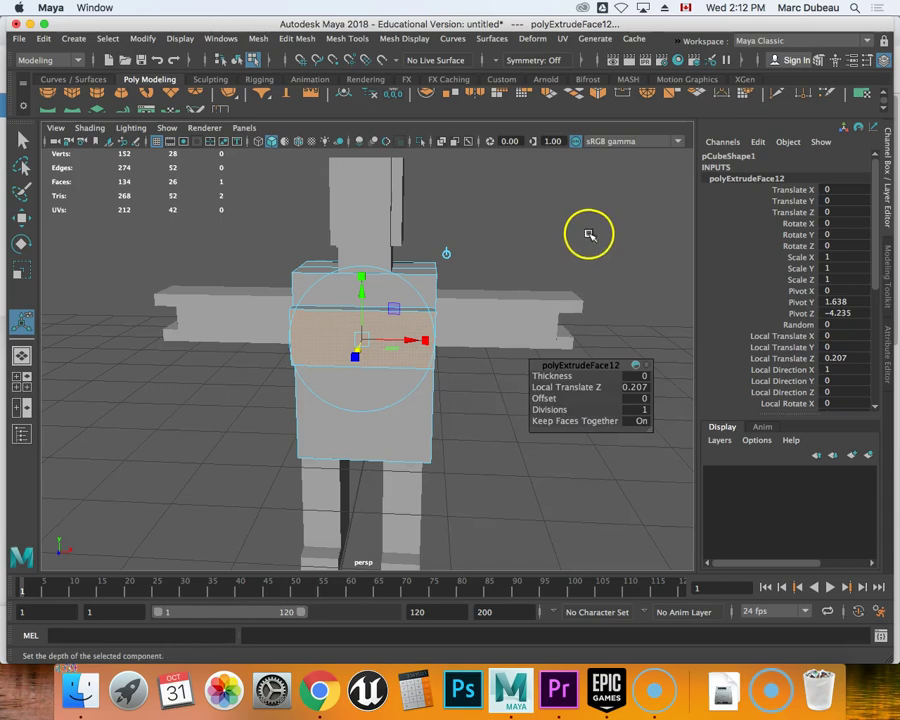
alt+drag(590, 233, 558, 237)
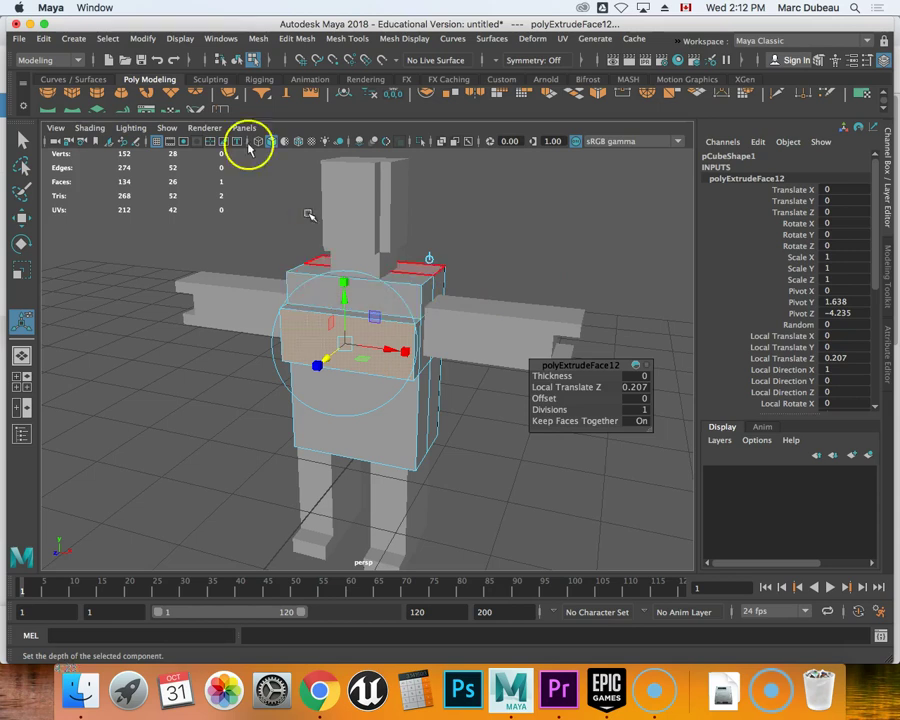
Save the scene as a Maya Binary file named robot in the Documents folder
click(18, 39)
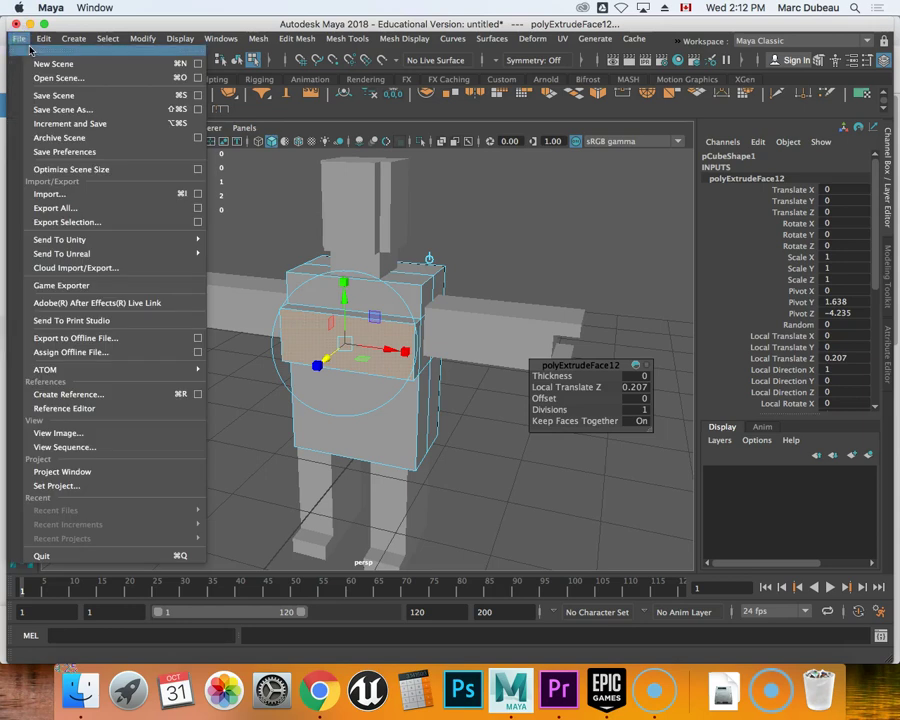
click(63, 96)
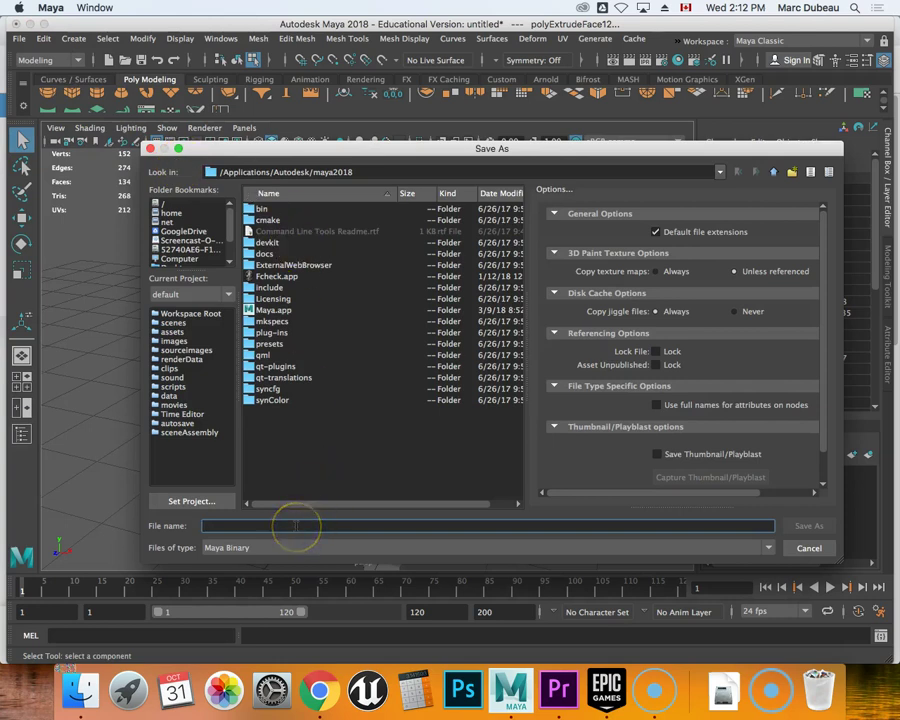
text(robot)
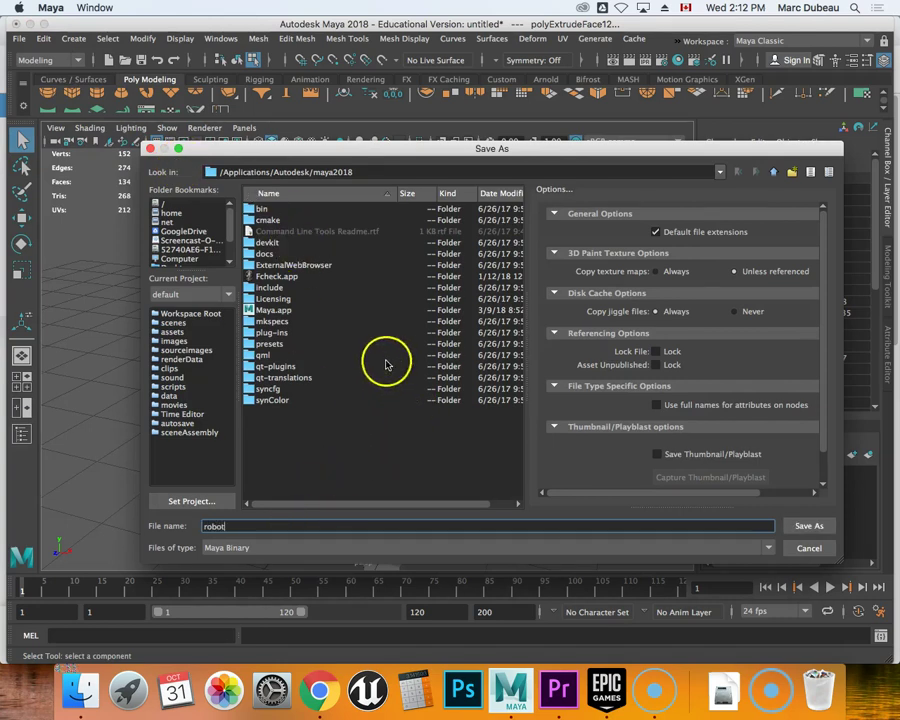
scroll(205, 240, down, 2)
click(186, 259)
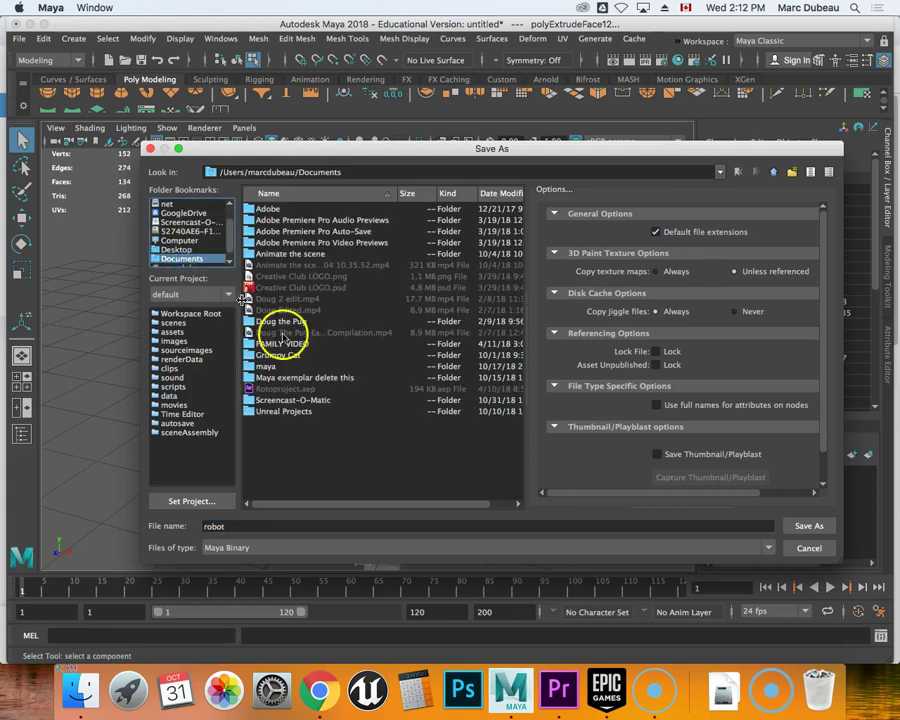
click(806, 528)
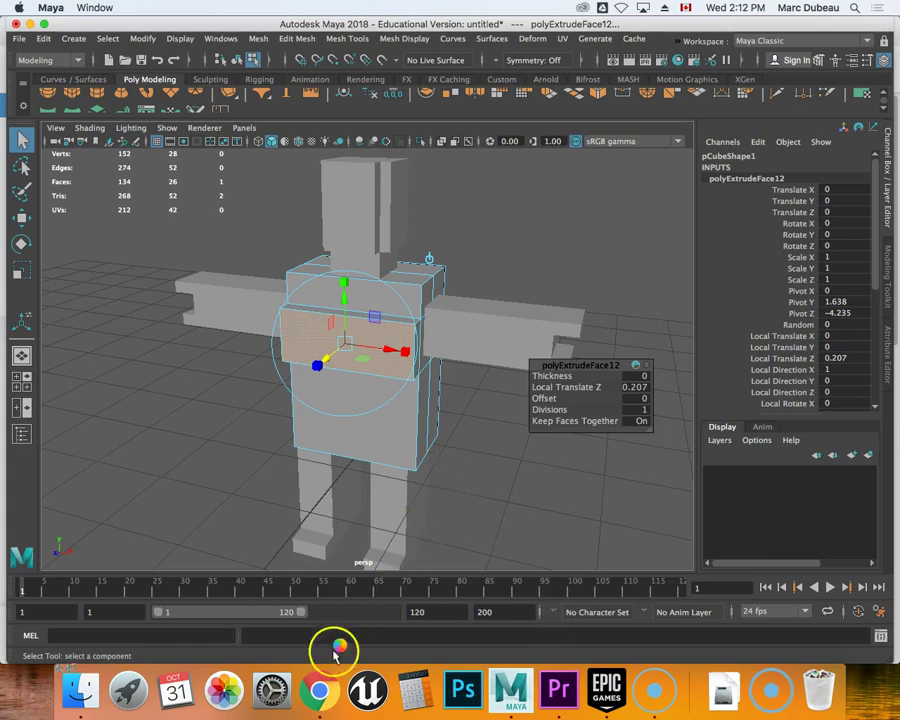
key(t)
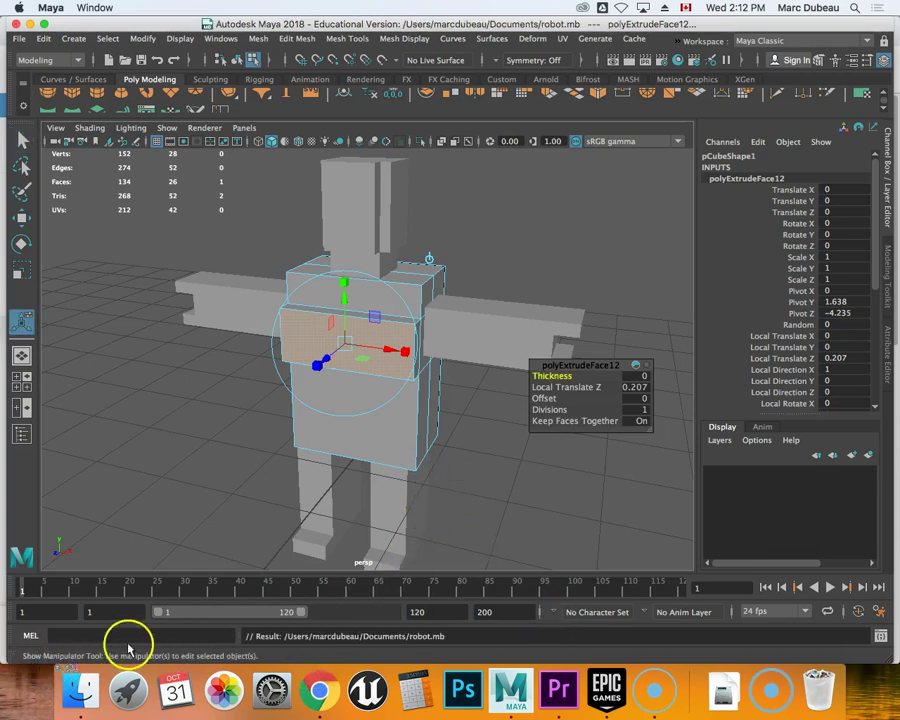